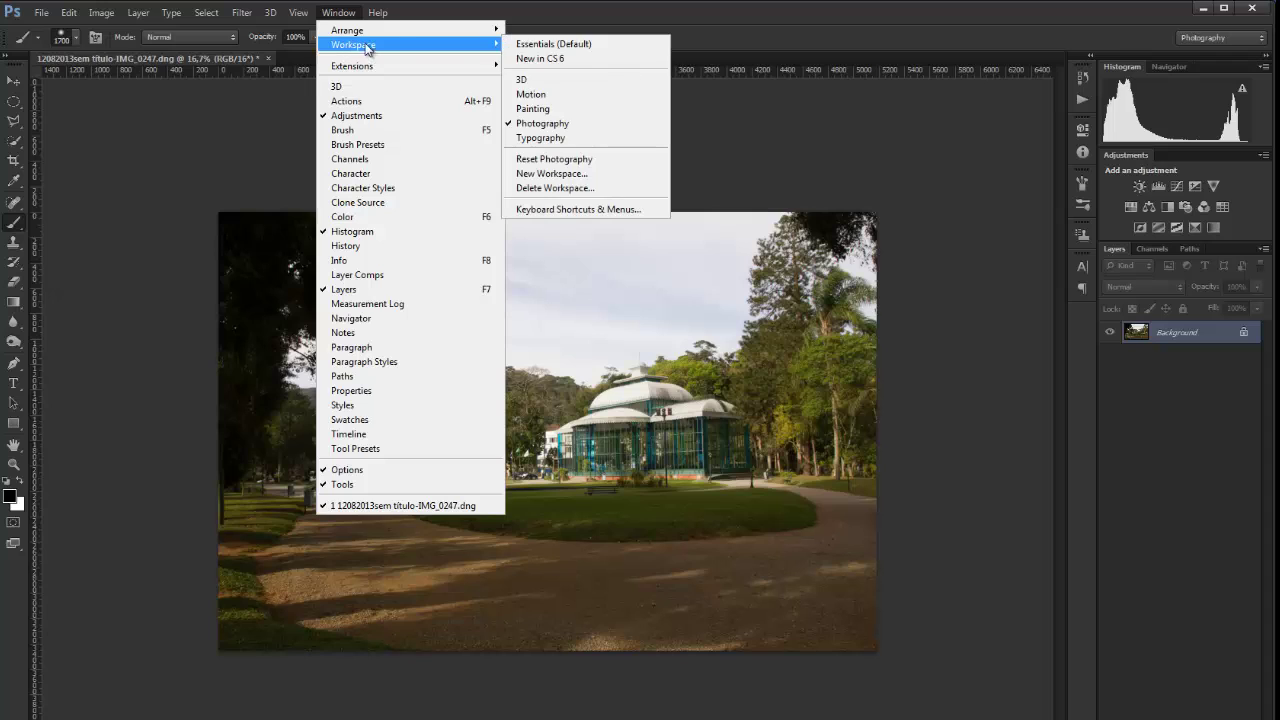
Step: Apply the Photography workspace and activate the Move tool
click(580, 123)
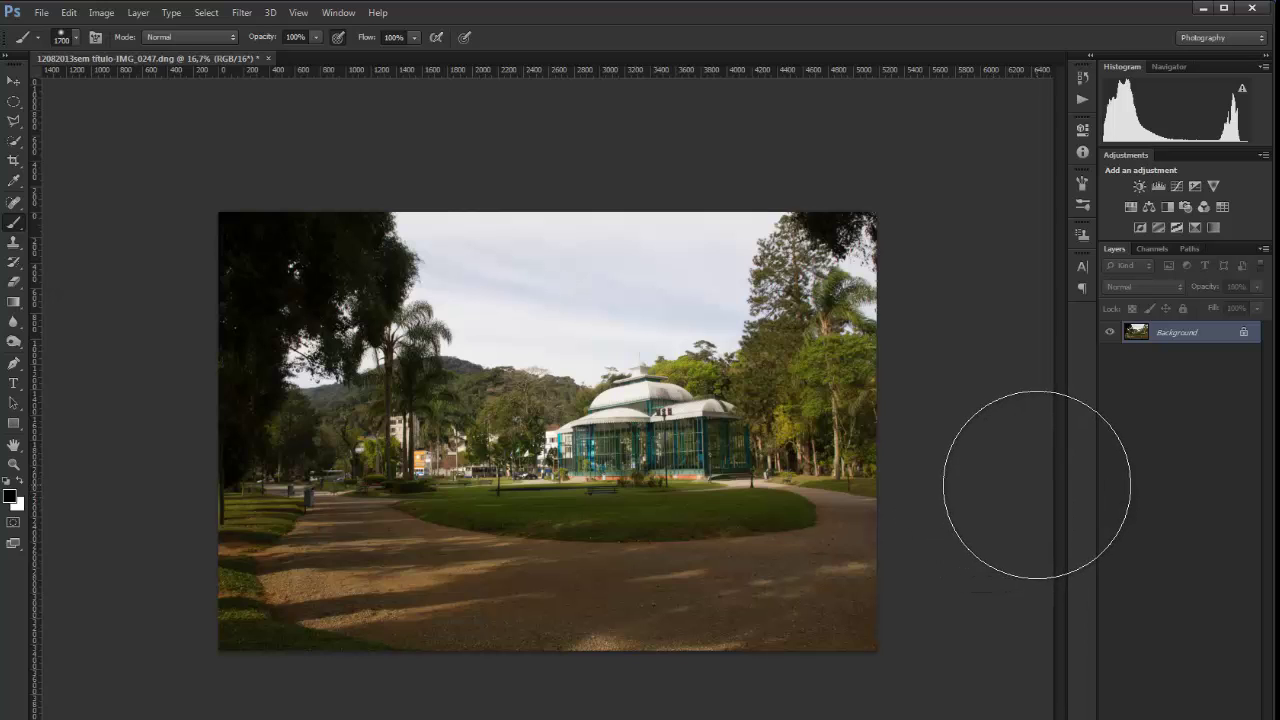
click(14, 80)
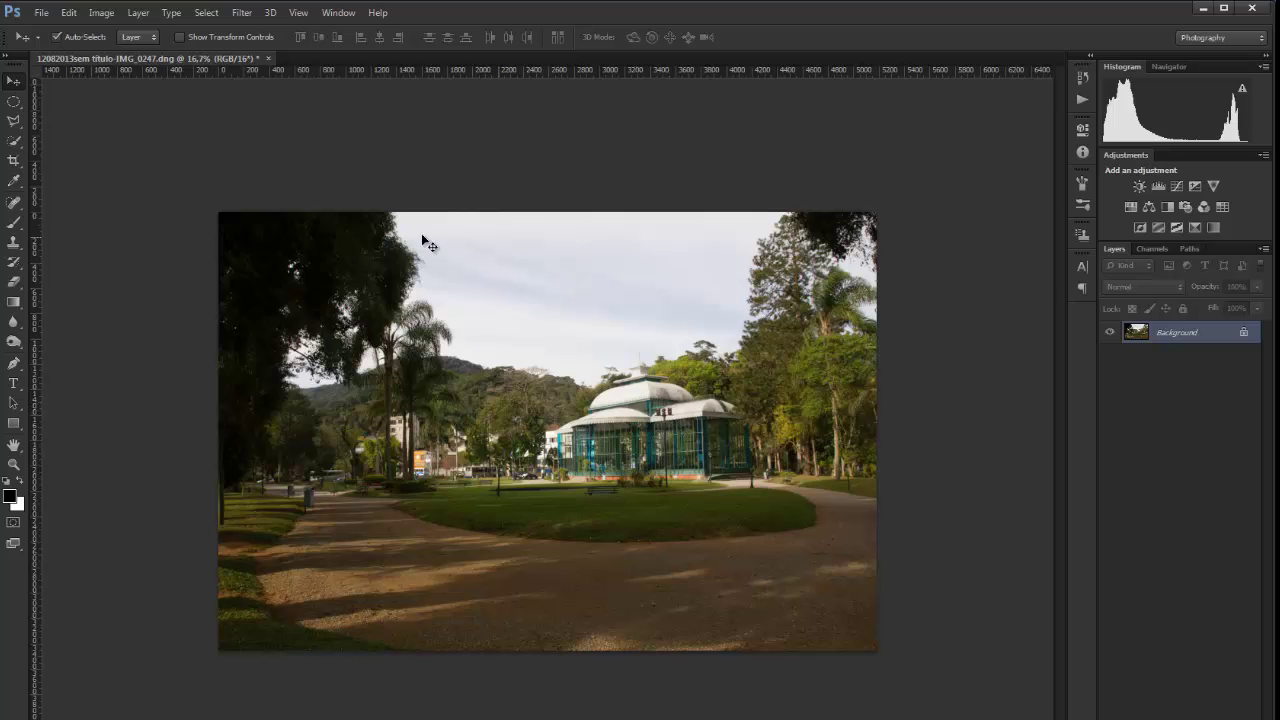
Step: Activate the Crop tool, try the Grid overlay, and set the overlay back to Rule of Thirds
click(11, 161)
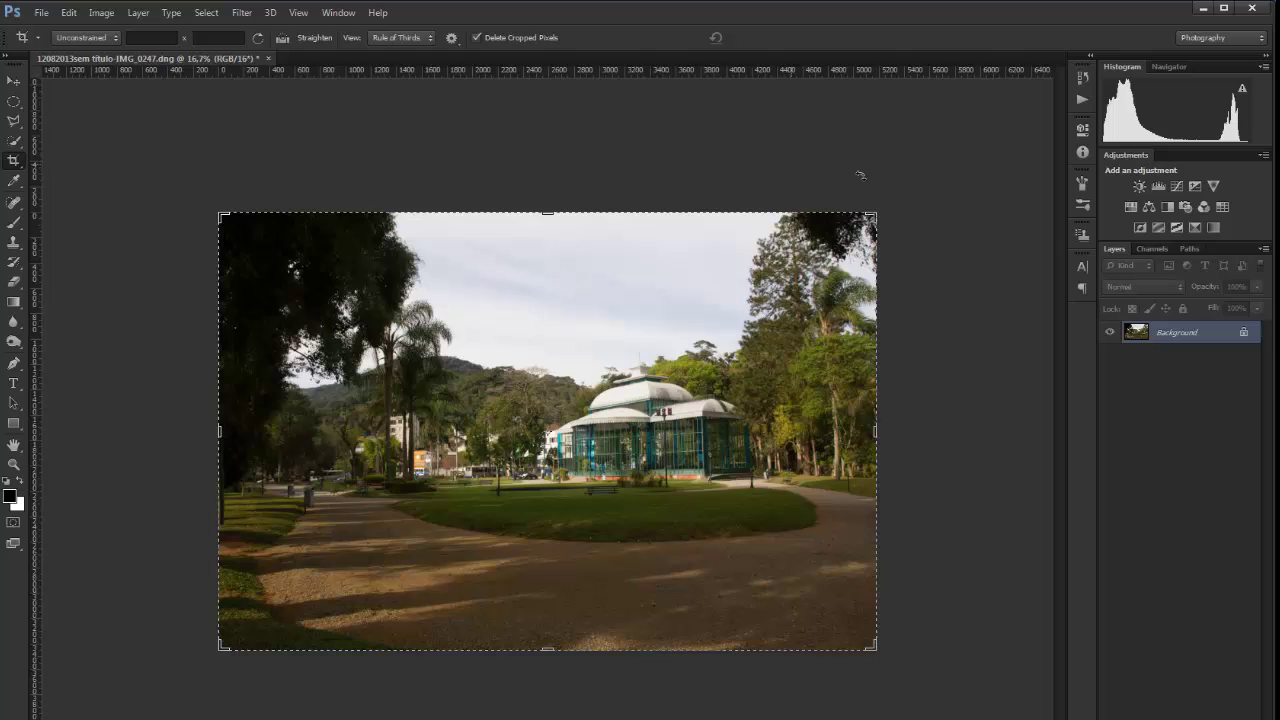
click(423, 40)
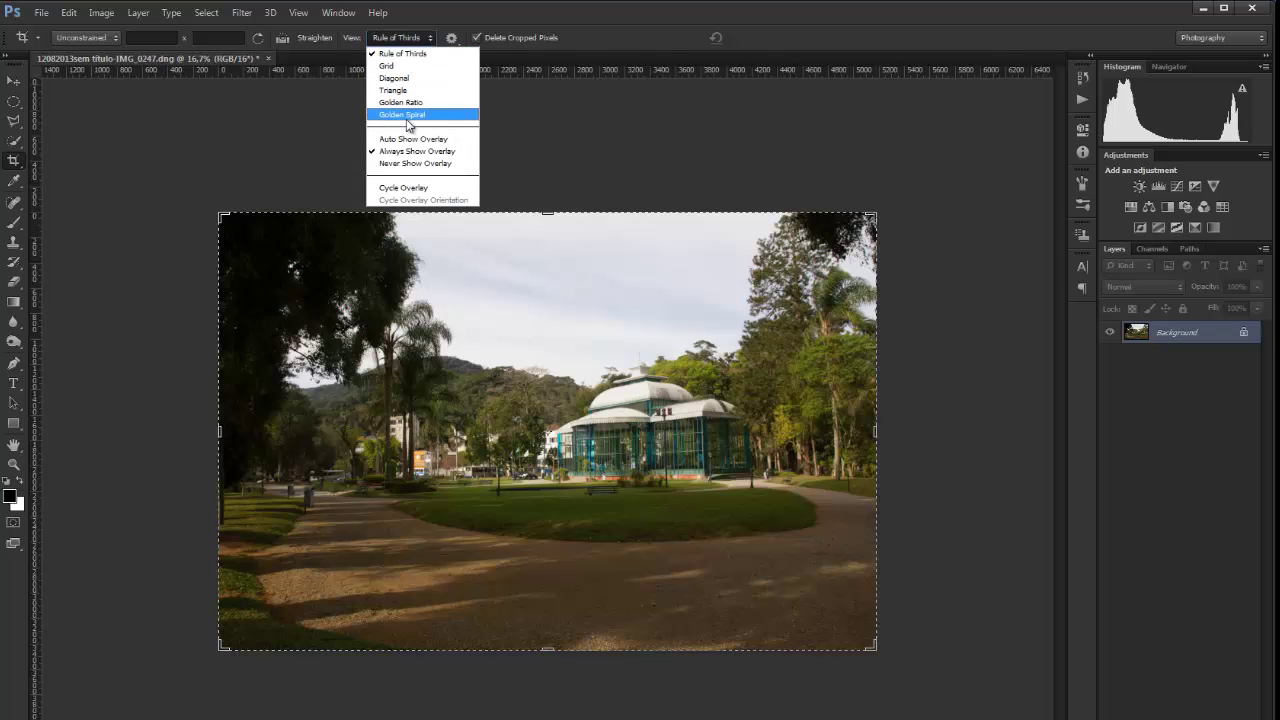
click(407, 65)
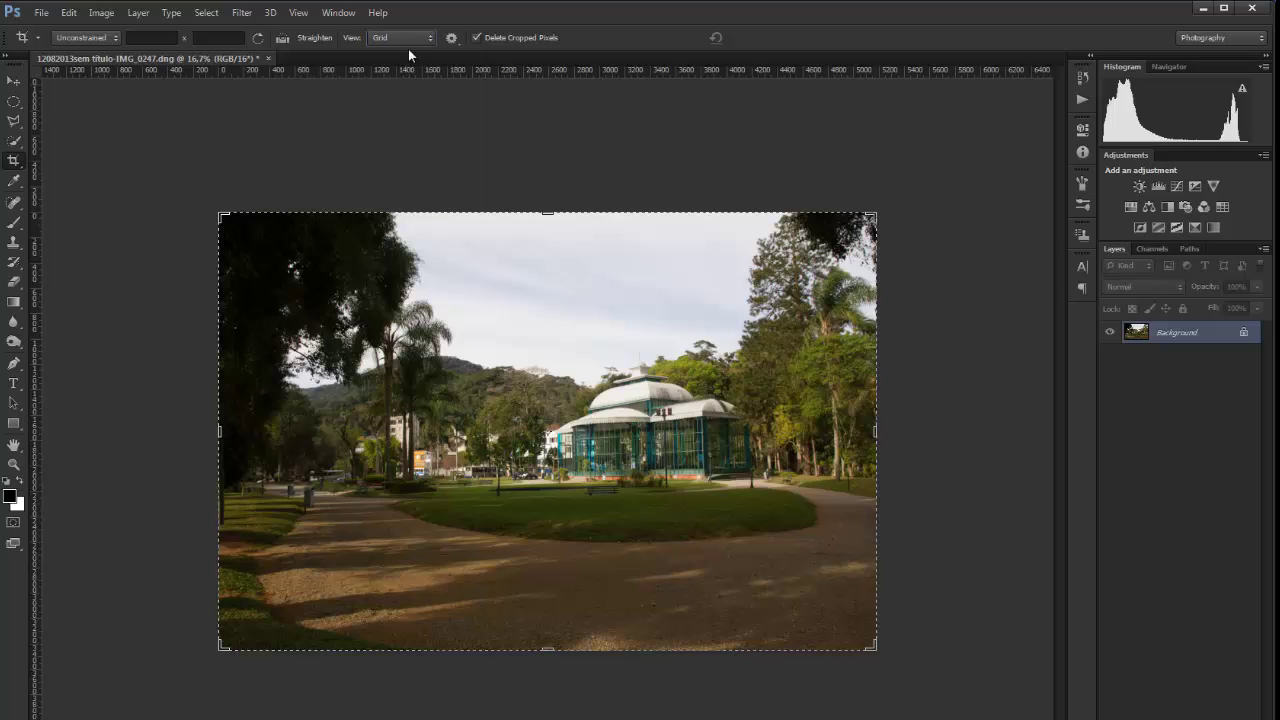
click(408, 40)
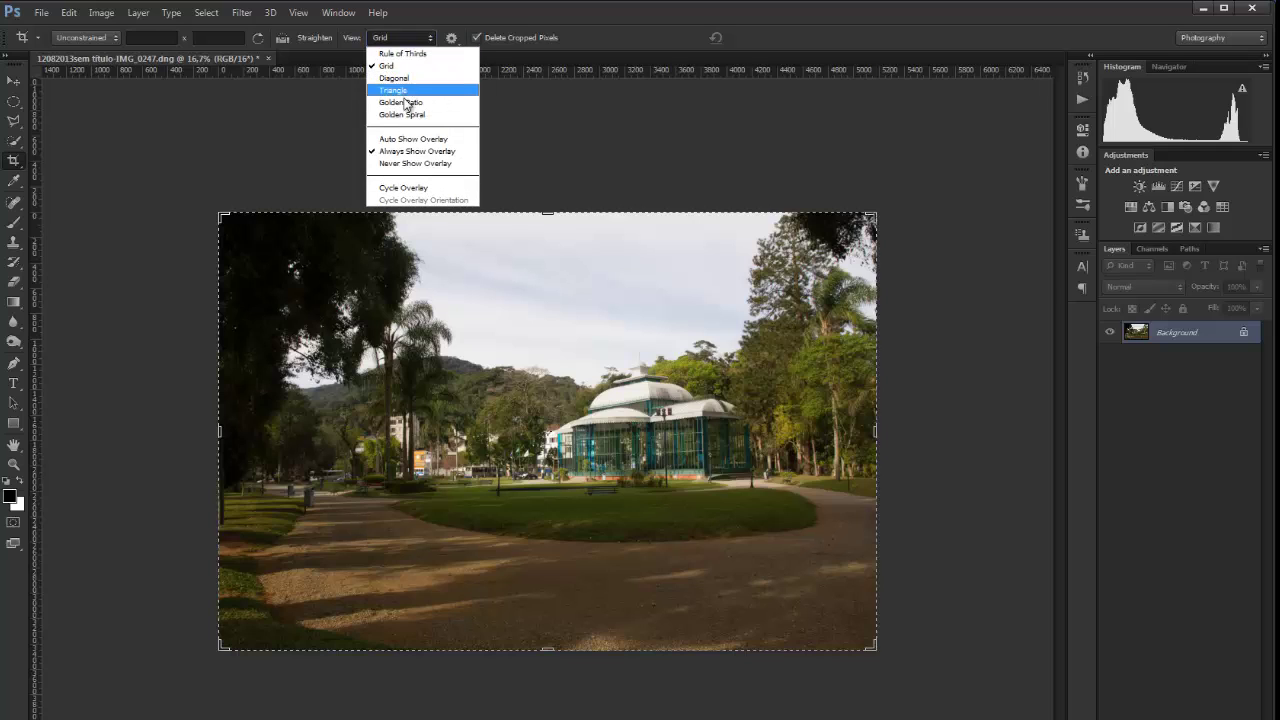
click(418, 54)
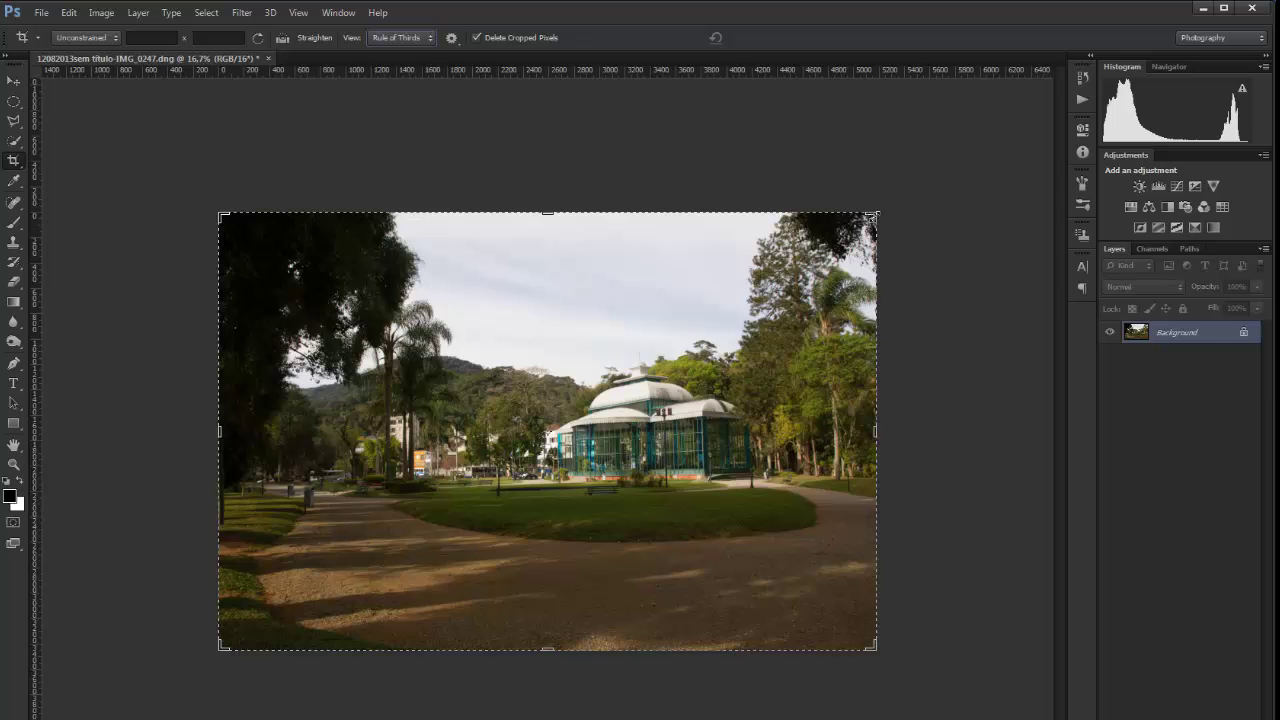
Step: Straighten the photo by rotating it slightly within the crop frame, and apply the crop
mouse_move(871, 216)
mouse_down()
mouse_move(860, 232)
mouse_move(877, 211)
mouse_up()
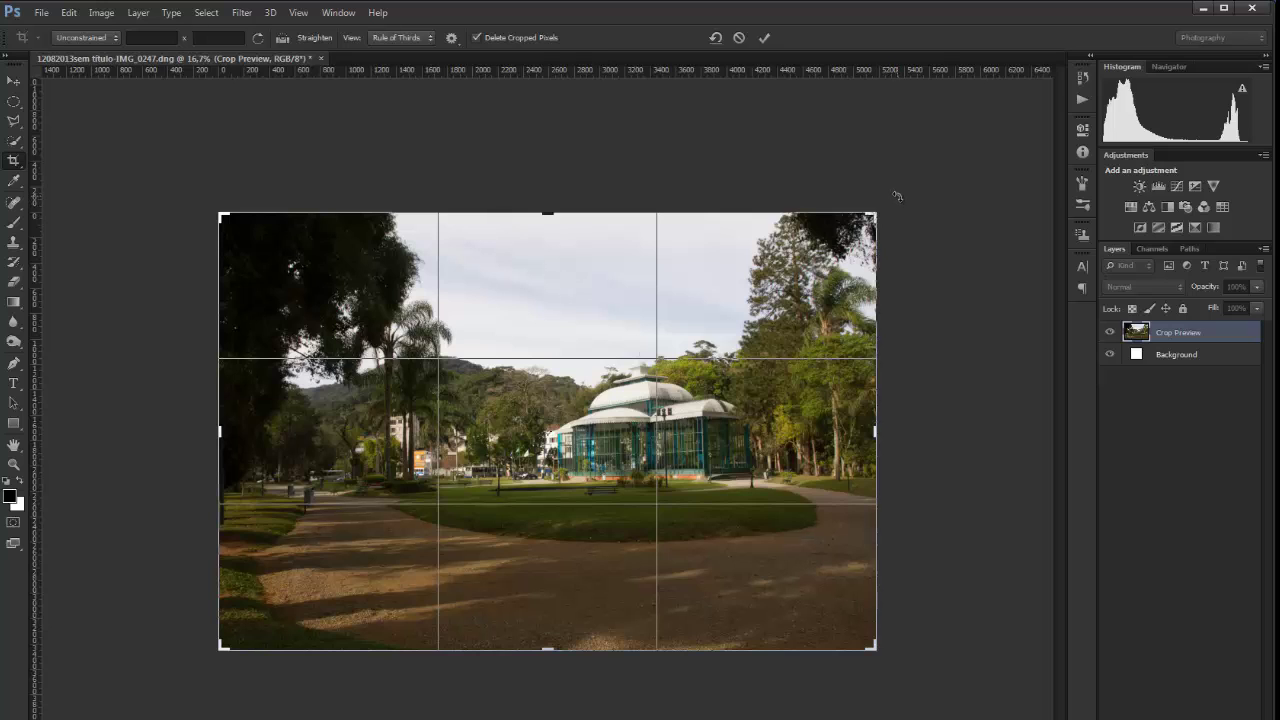
drag(912, 214, 906, 201)
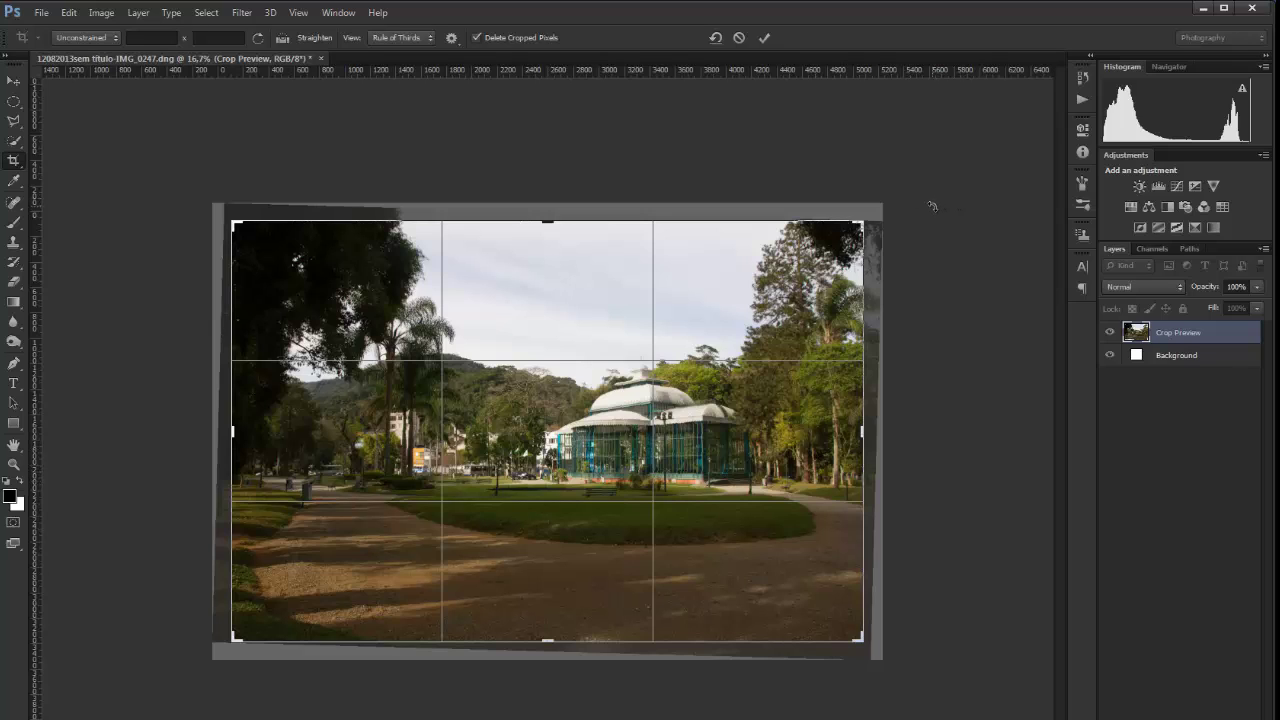
key(Return)
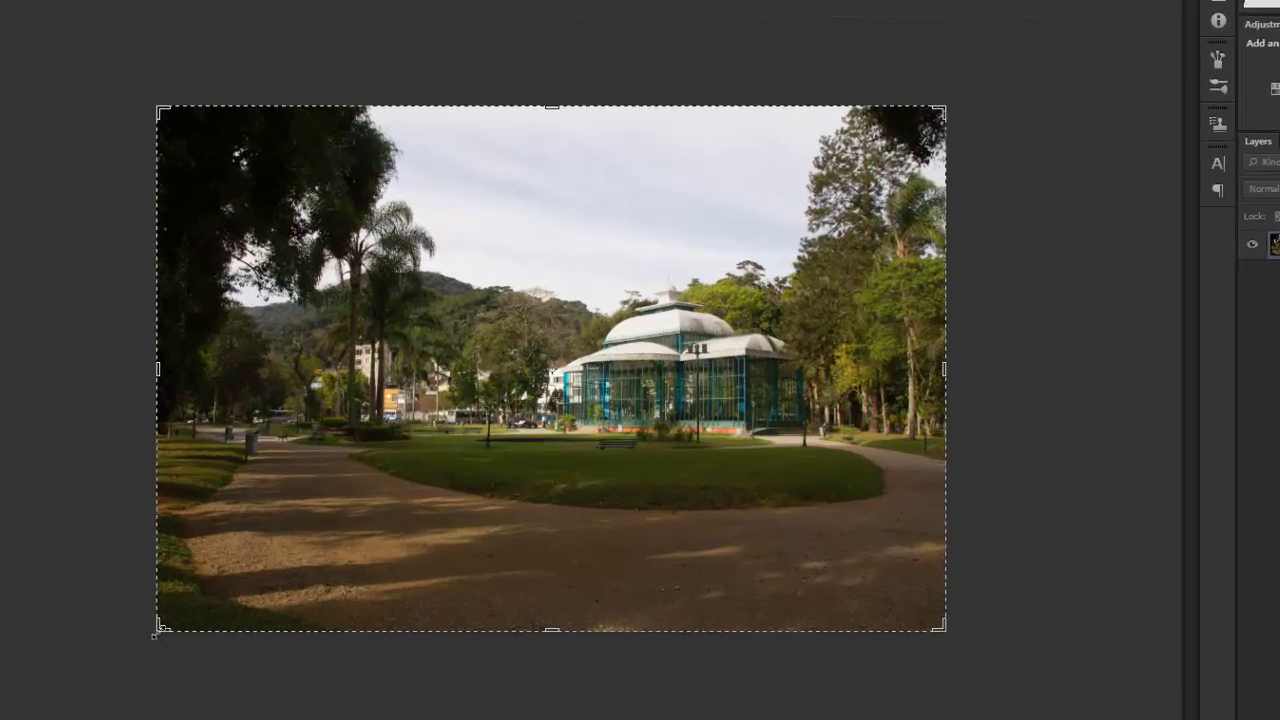
Step: Crop the photo tighter around the glass pavilion, trimming the foreground path and sides, with a slight rotation to level it
click(233, 640)
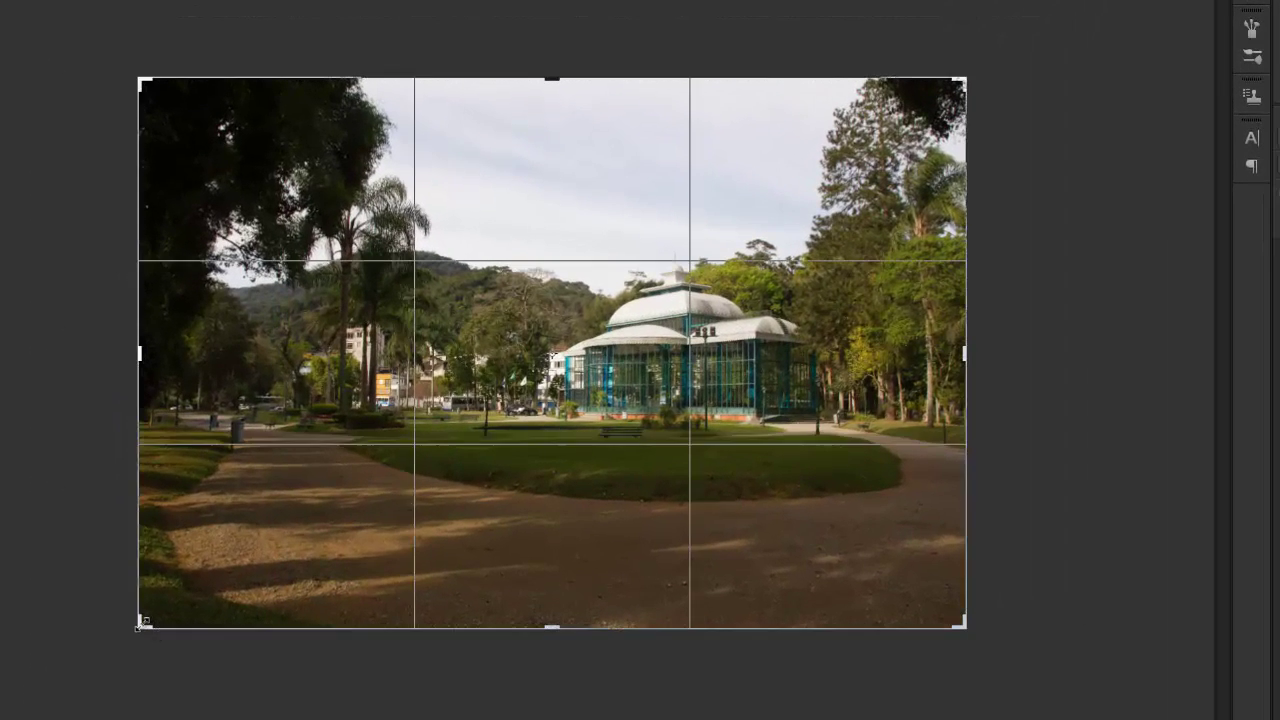
mouse_move(138, 625)
mouse_down()
mouse_move(196, 580)
mouse_move(66, 677)
mouse_move(149, 620)
mouse_move(138, 618)
mouse_up()
drag(965, 79, 929, 101)
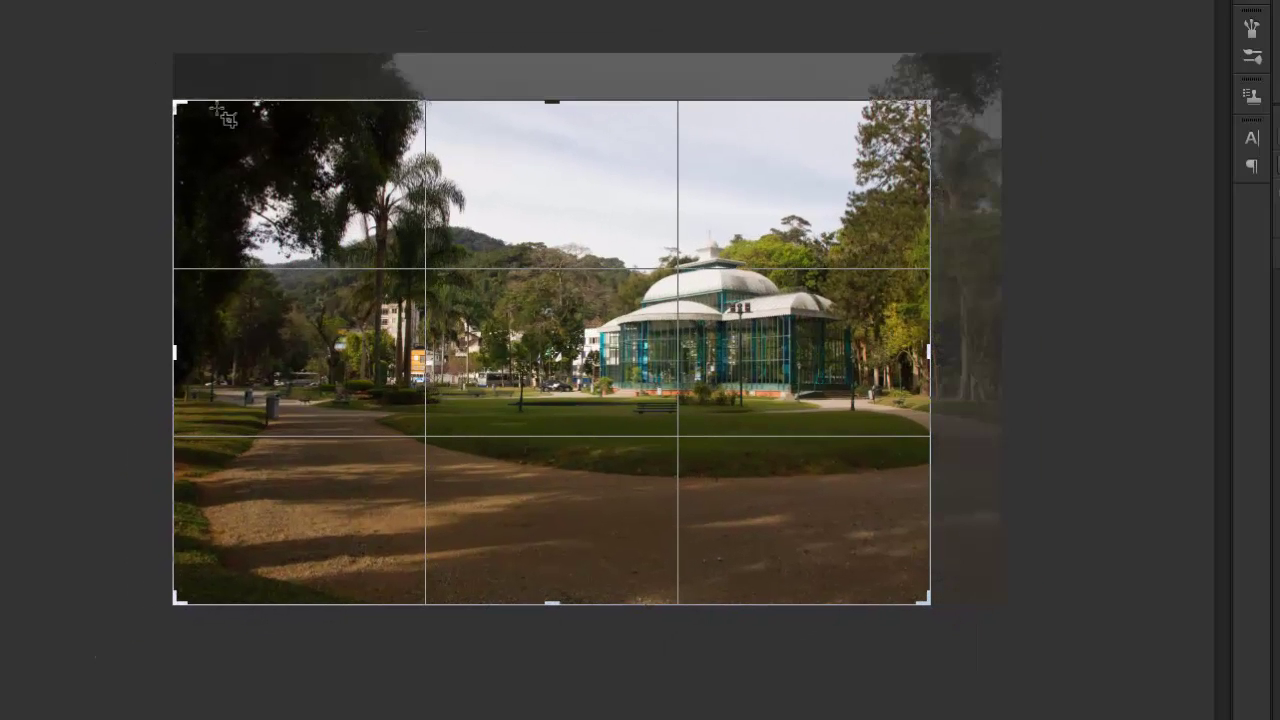
drag(173, 93, 205, 122)
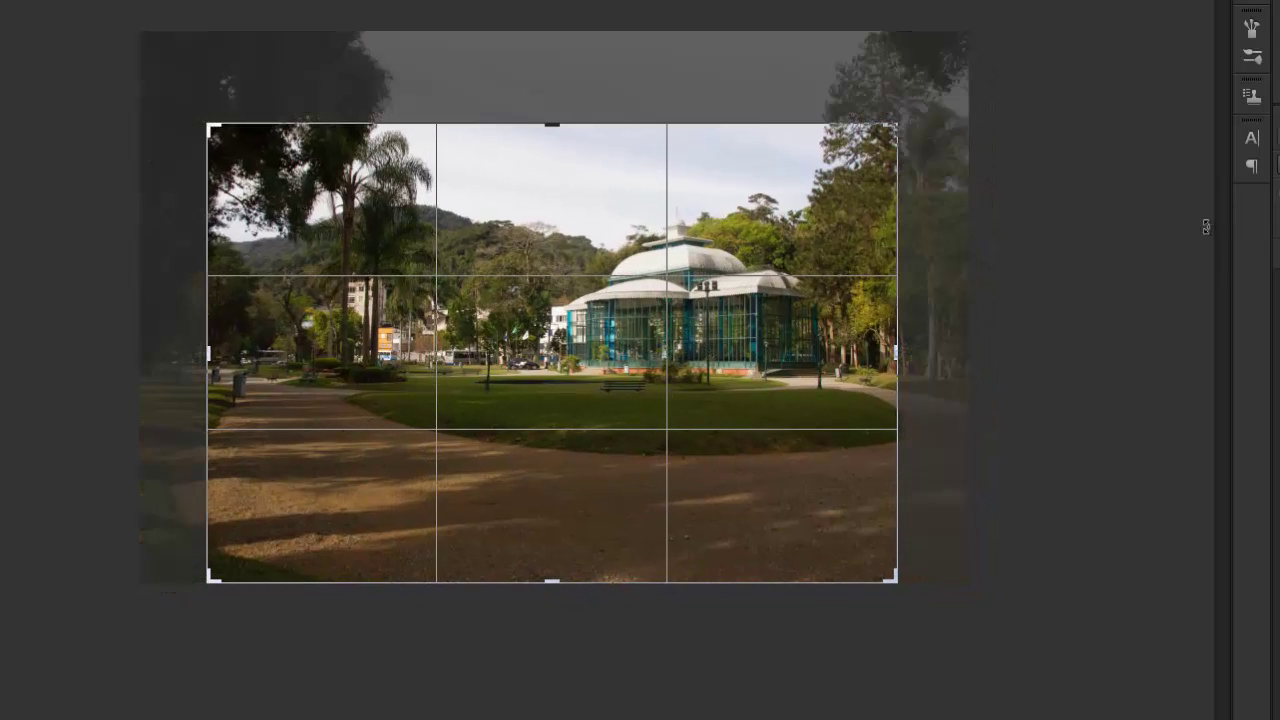
drag(786, 211, 779, 286)
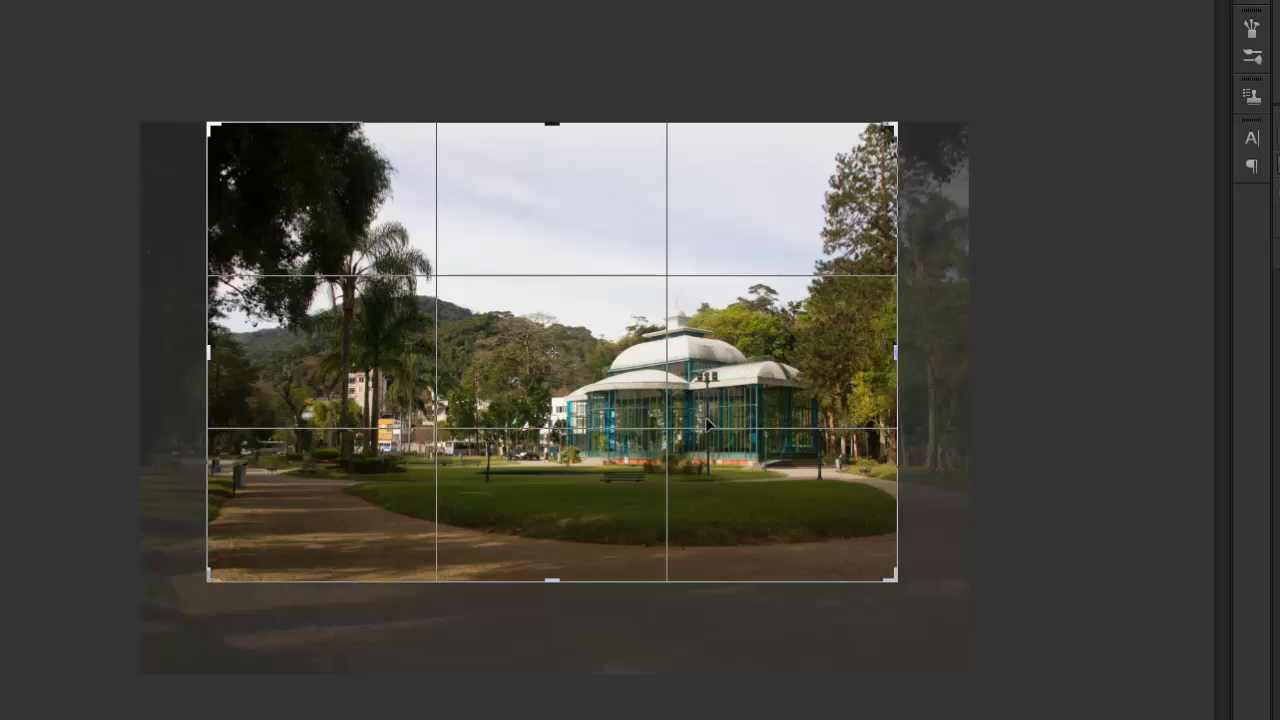
drag(896, 578, 912, 597)
drag(188, 591, 189, 596)
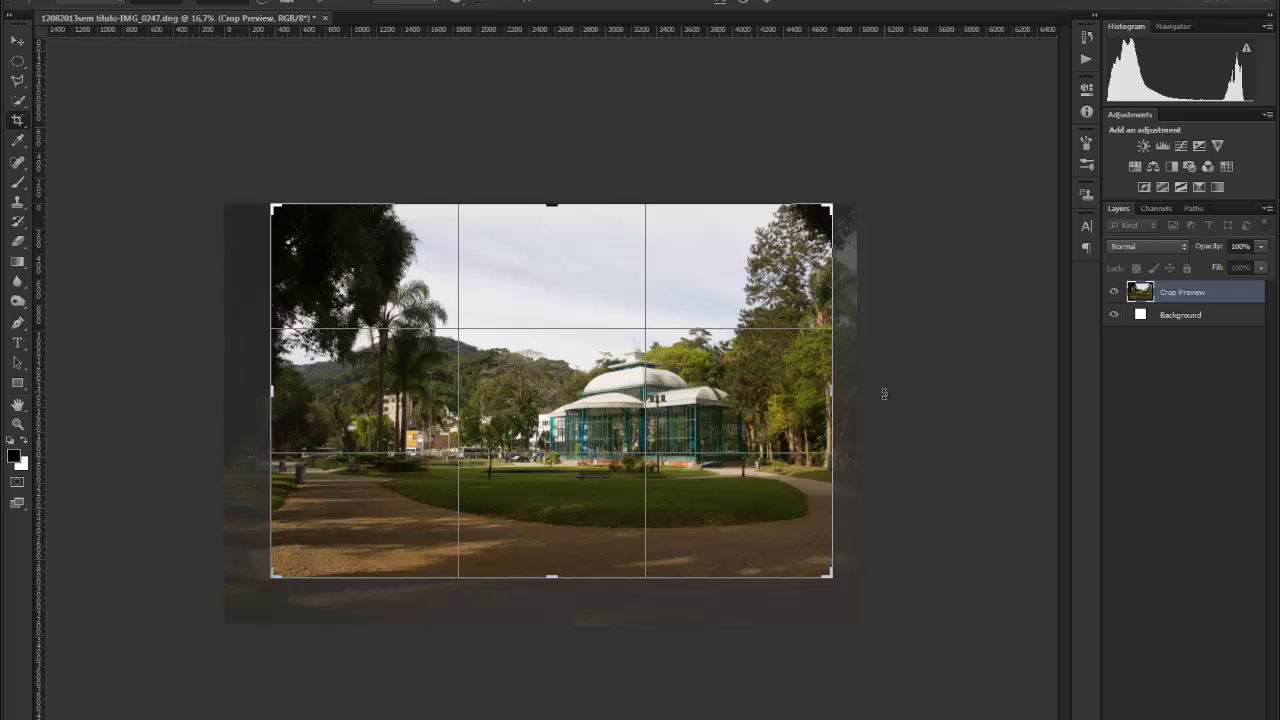
drag(884, 394, 884, 388)
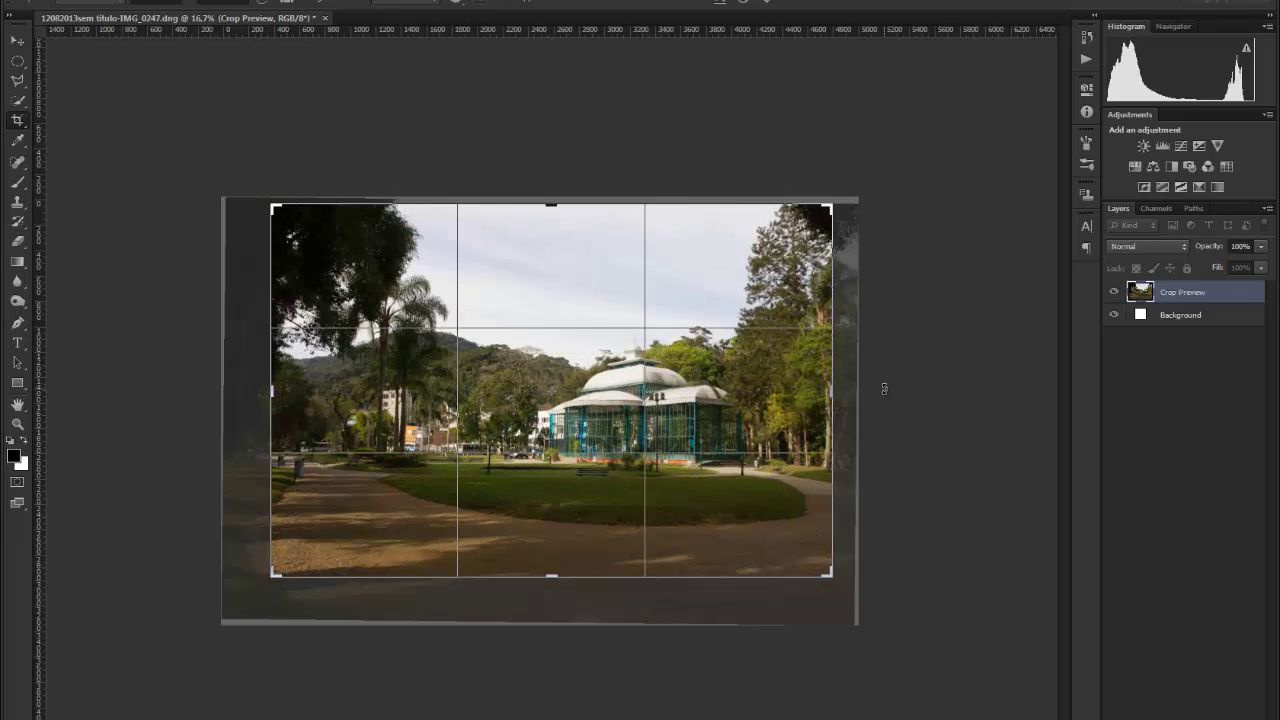
key(Return)
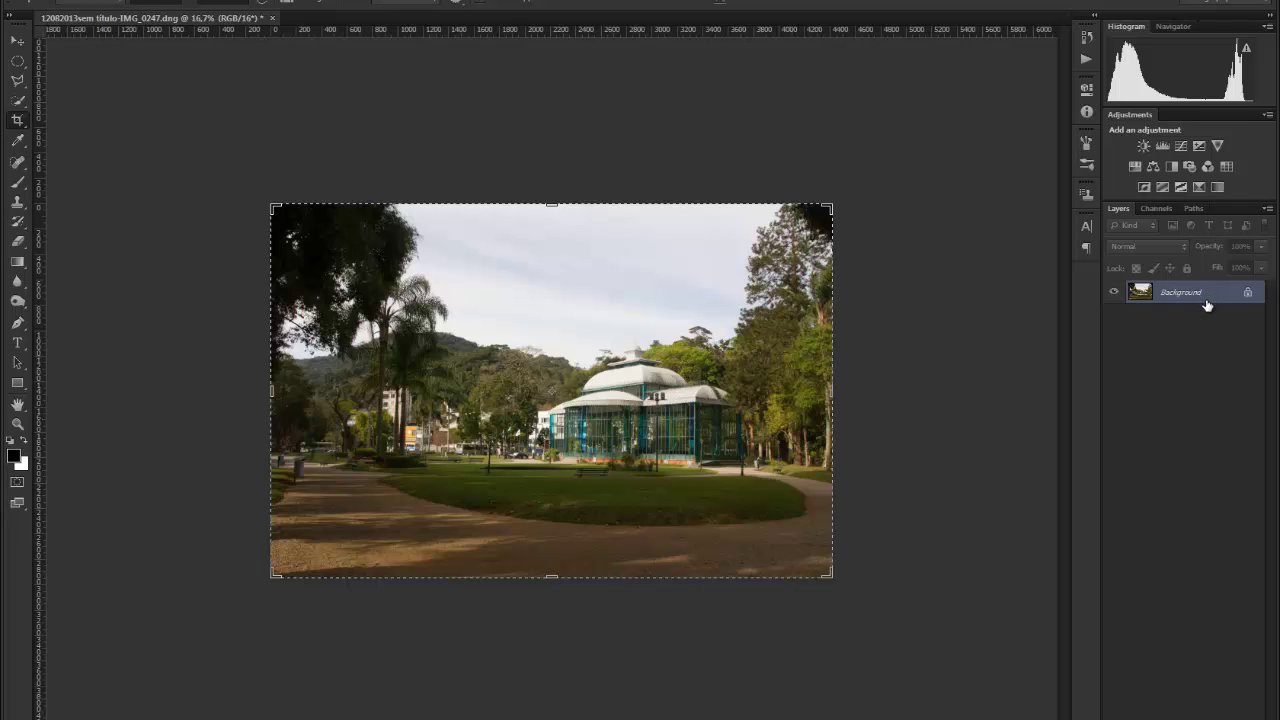
Step: Duplicate the Background layer and activate the Move tool
key(ctrl+j)
click(17, 40)
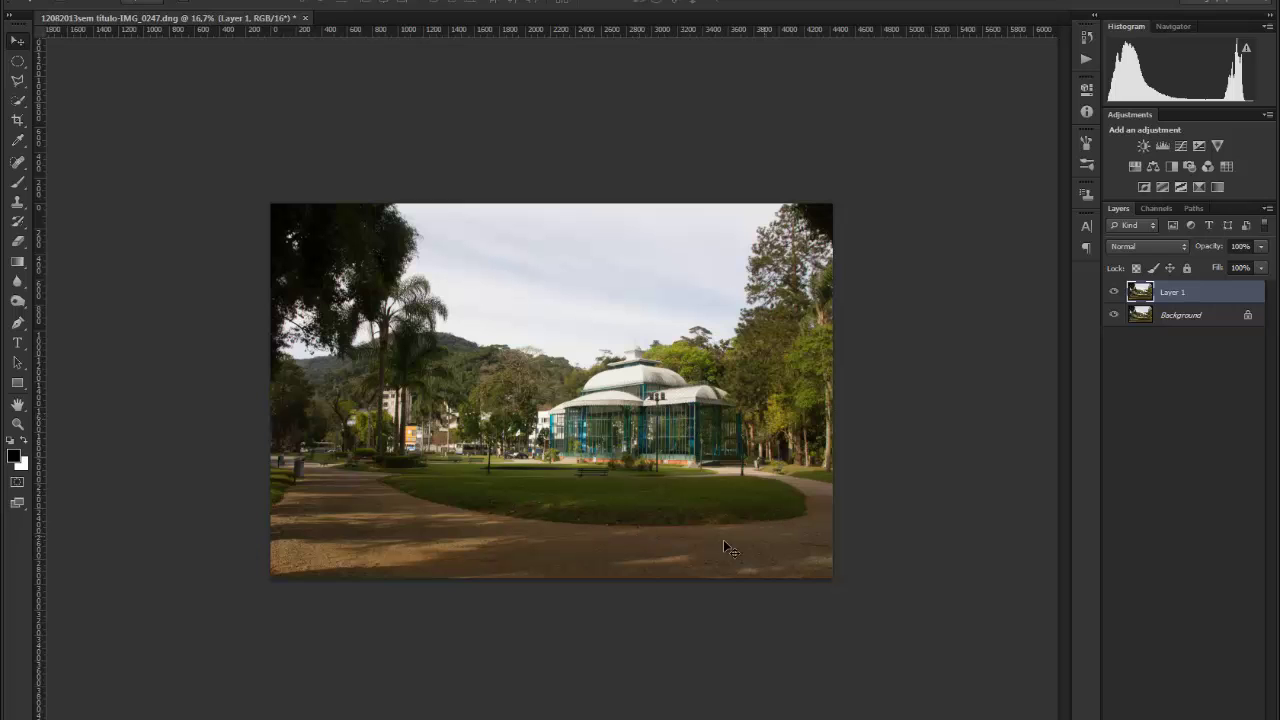
click(566, 510)
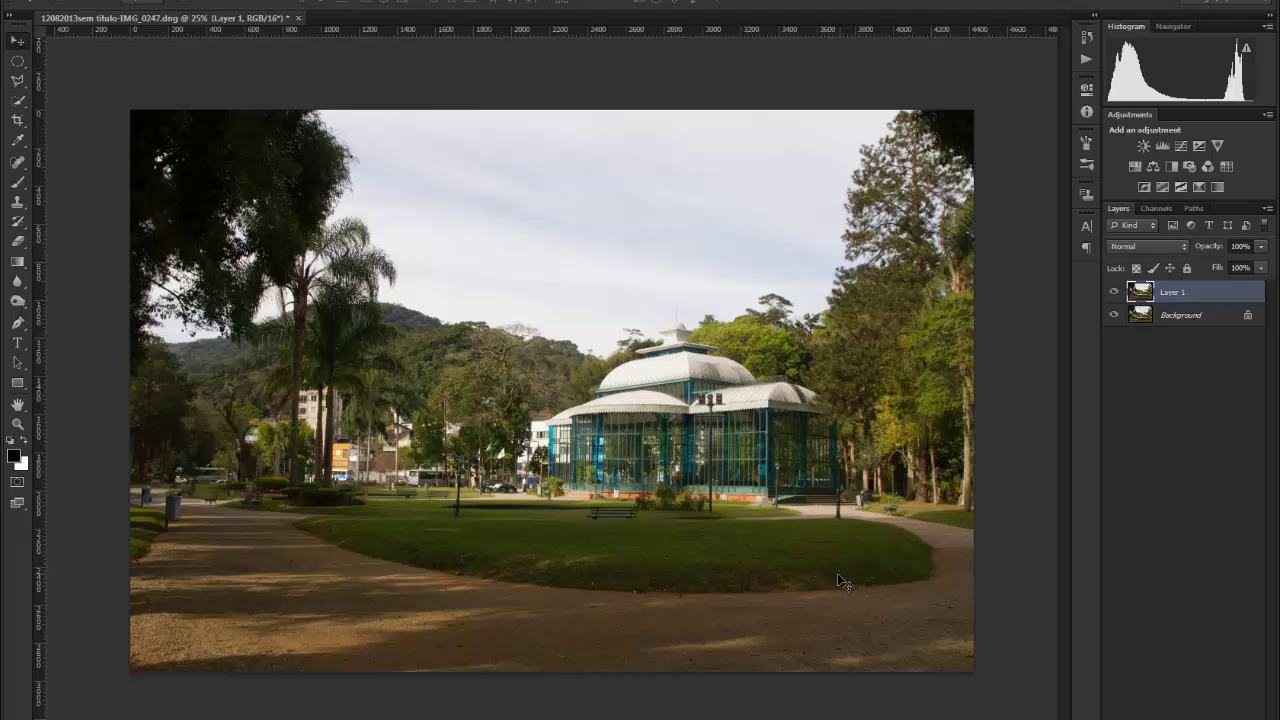
Step: Use the Patch tool to replace the blemishes near the lawn's left front edge and right front edge with nearby grass
right_click(17, 161)
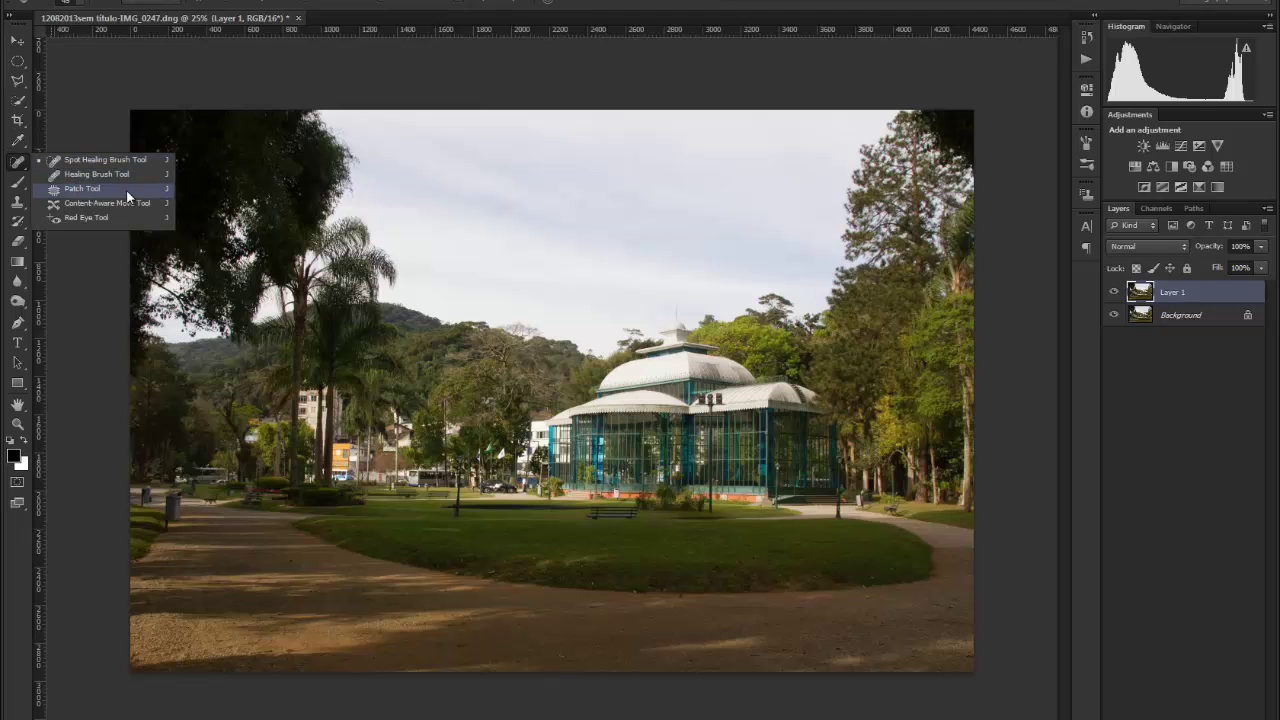
click(82, 188)
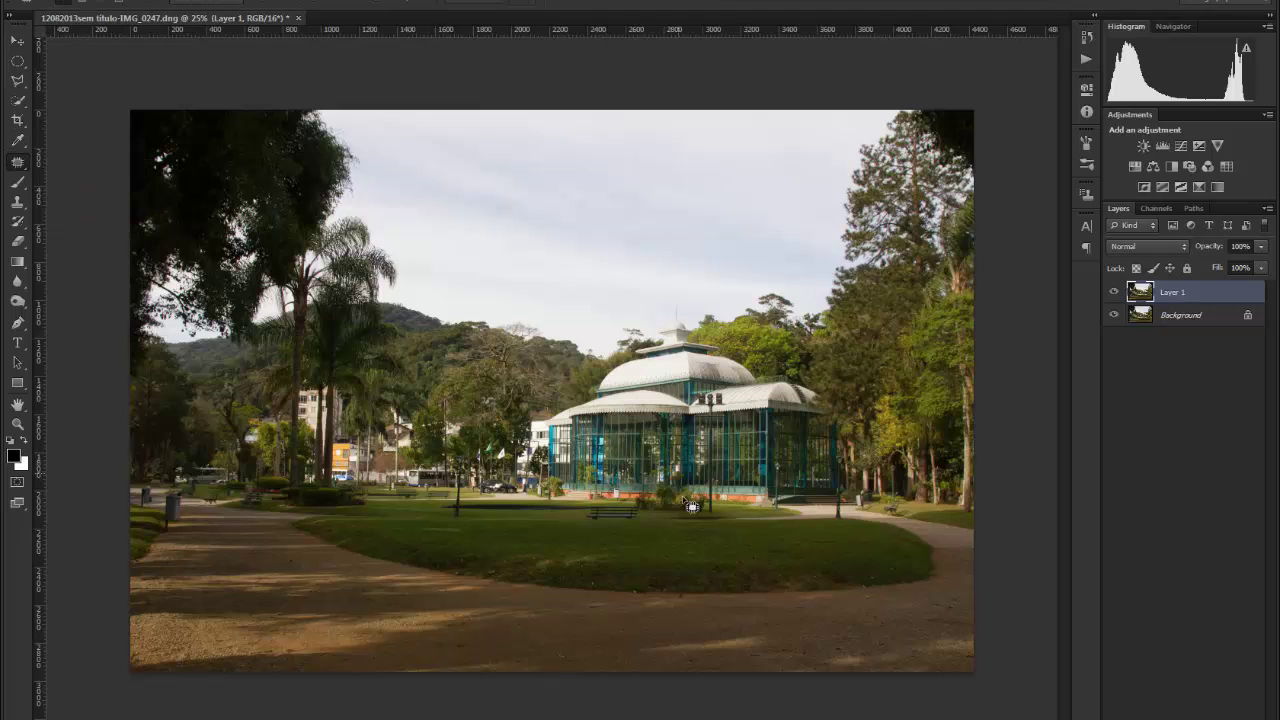
mouse_move(454, 557)
mouse_down()
mouse_move(485, 555)
mouse_move(485, 573)
mouse_move(410, 570)
mouse_up()
drag(465, 566, 571, 540)
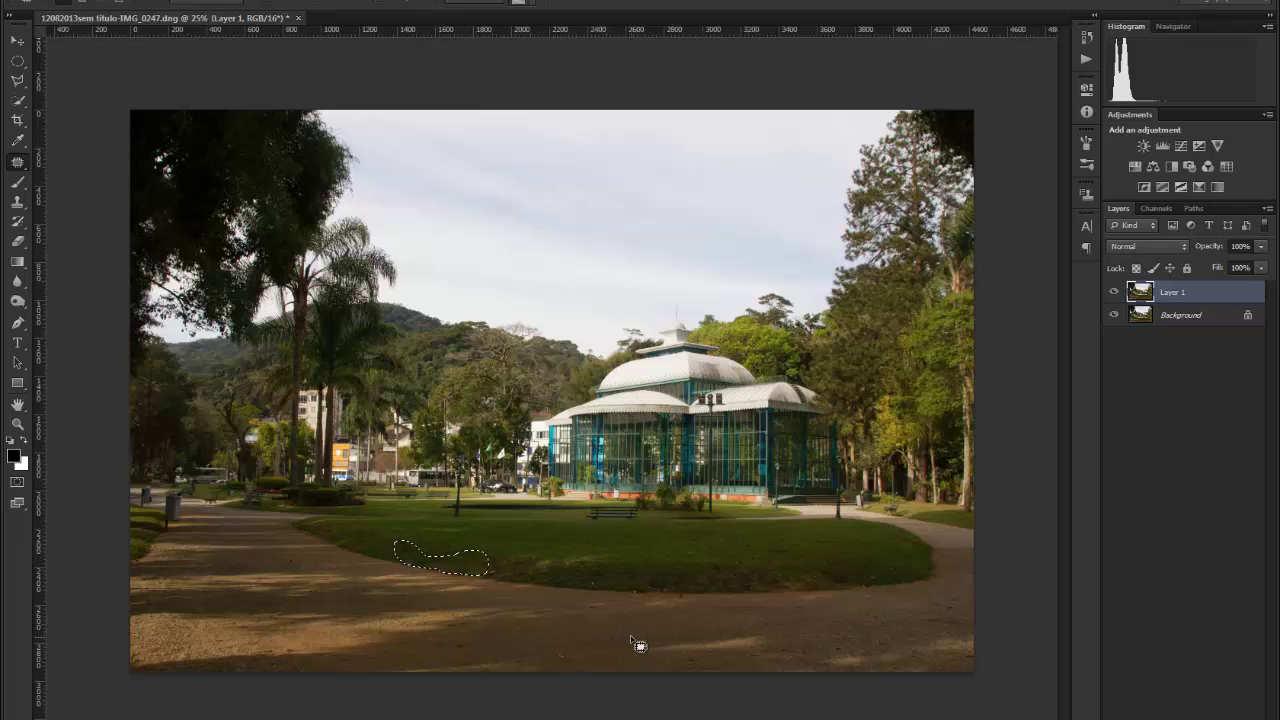
key(ctrl+d)
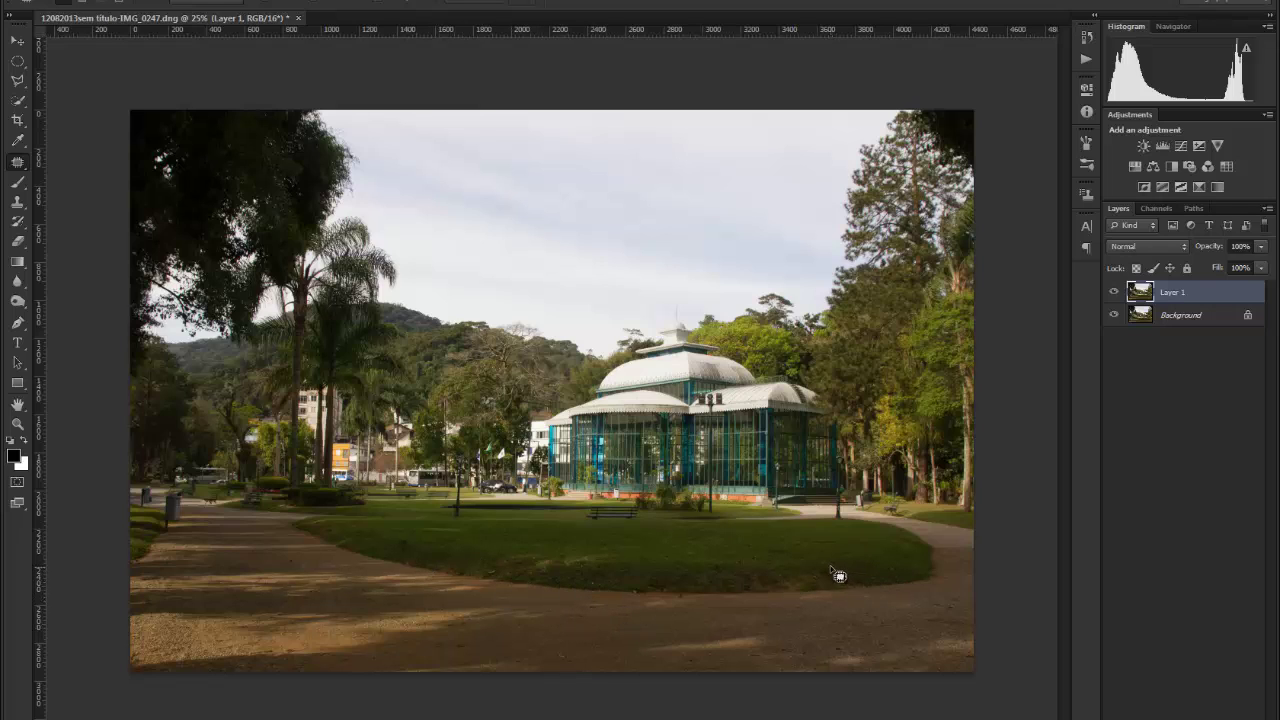
mouse_move(856, 575)
mouse_down()
mouse_move(826, 588)
mouse_move(832, 570)
mouse_move(848, 585)
mouse_move(876, 566)
mouse_up()
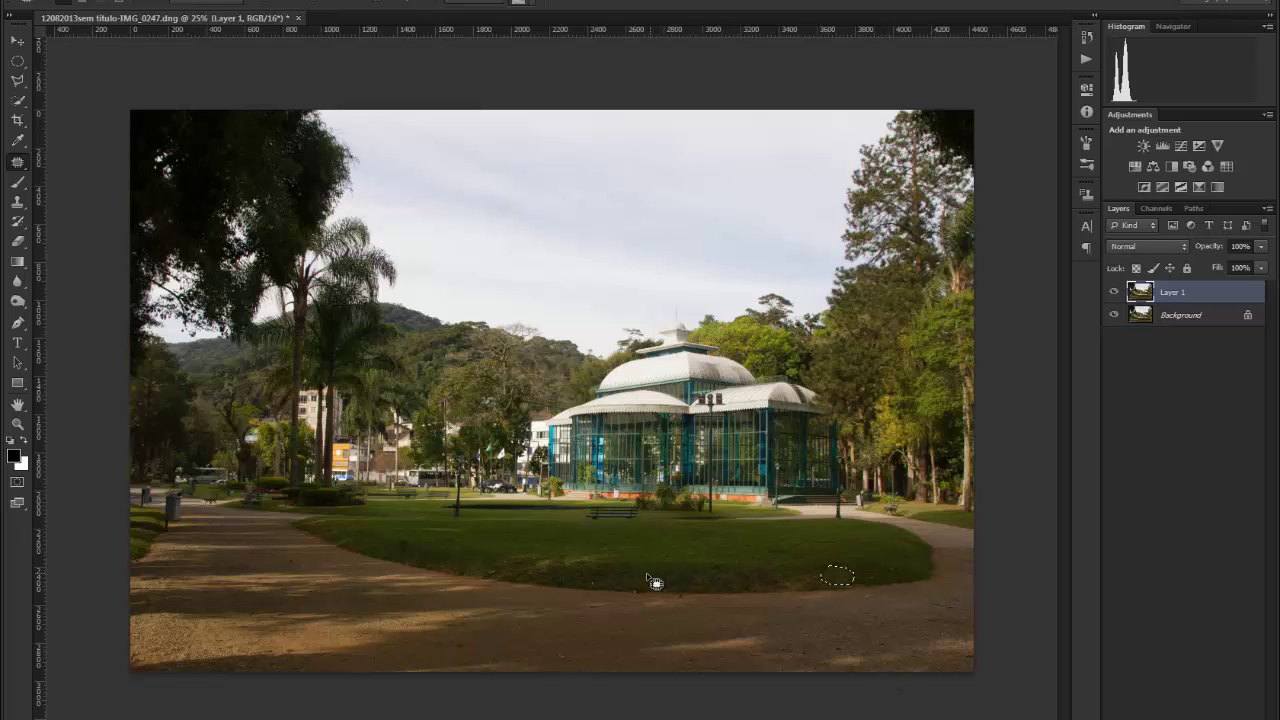
Step: Patch the blemish at the lawn's front edge below the bench with clean grass, and deselect
mouse_move(650, 572)
mouse_down()
mouse_move(676, 574)
mouse_move(660, 588)
mouse_move(691, 612)
mouse_up()
scroll(677, 597, up, 1)
scroll(678, 599, up, 1)
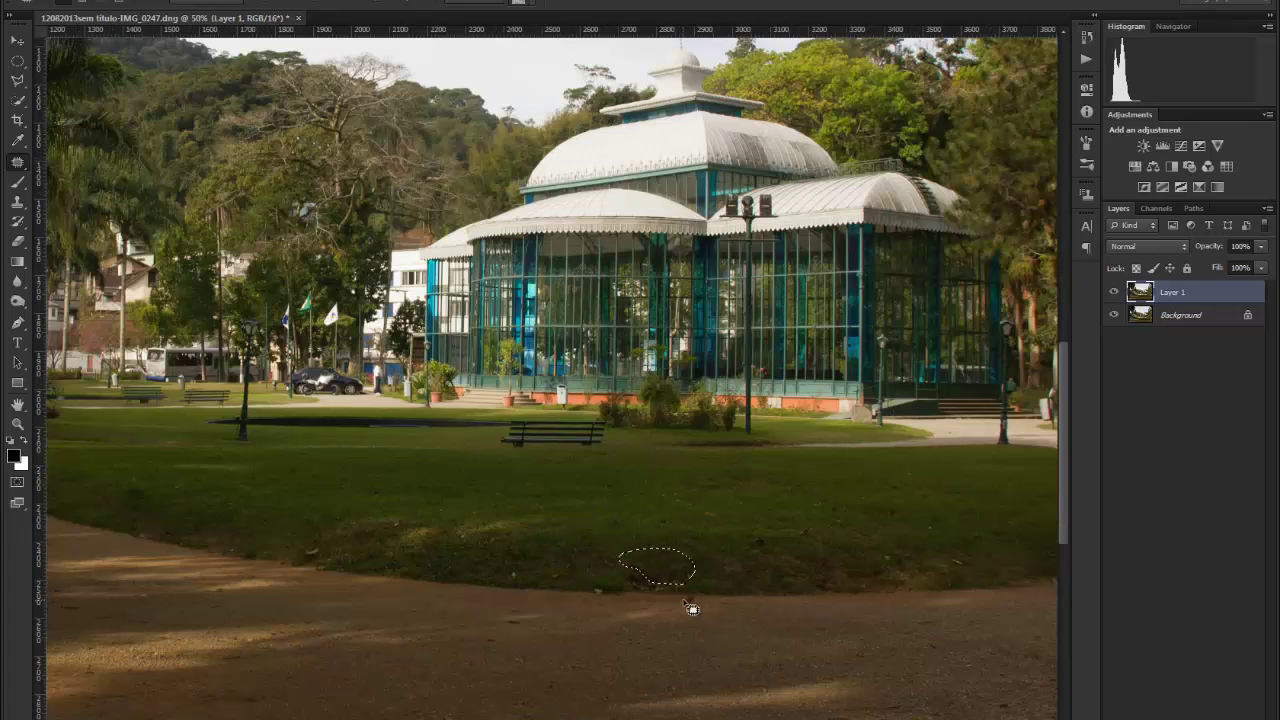
mouse_move(691, 606)
mouse_down()
mouse_move(606, 571)
mouse_move(680, 585)
mouse_move(643, 590)
mouse_up()
drag(687, 588, 811, 501)
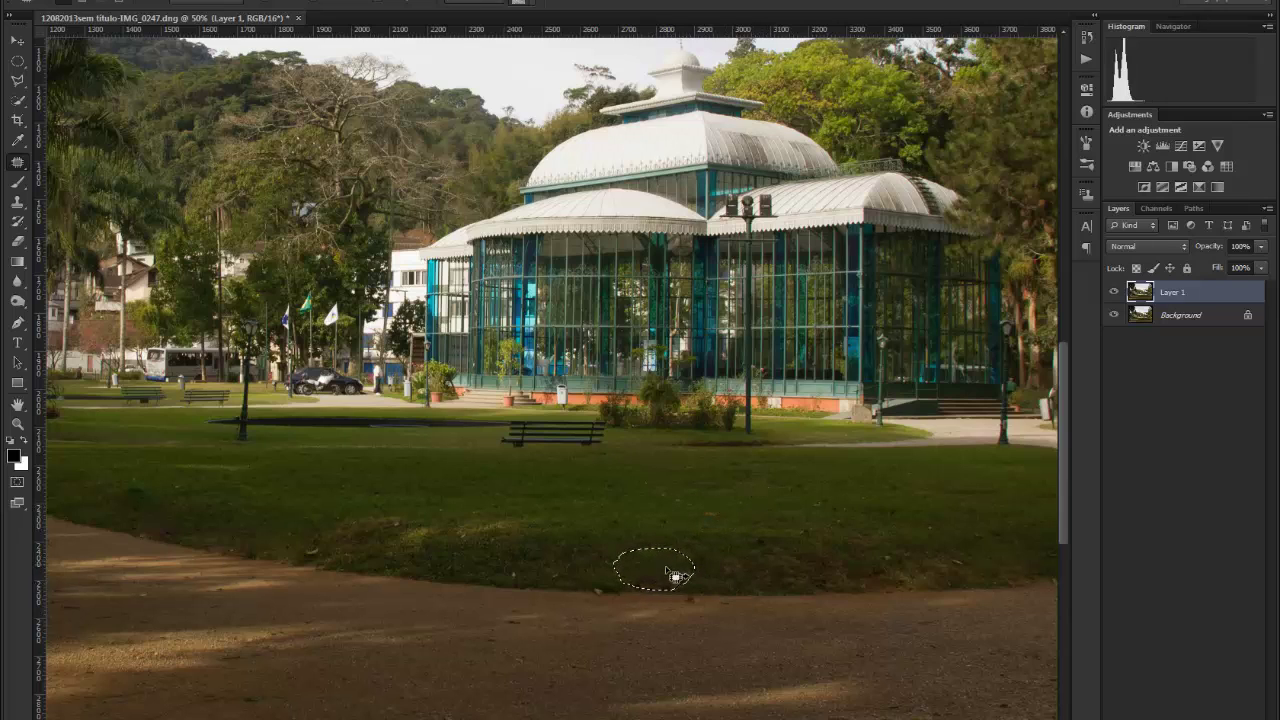
drag(677, 577, 585, 533)
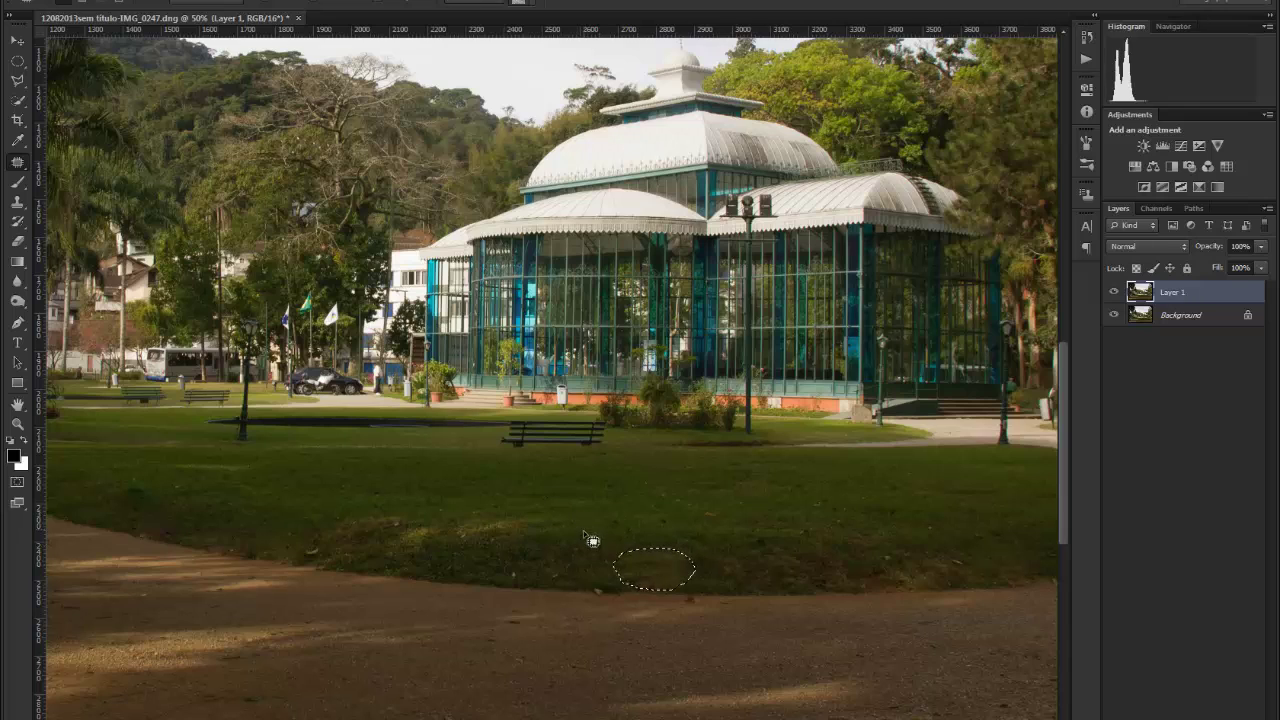
click(722, 584)
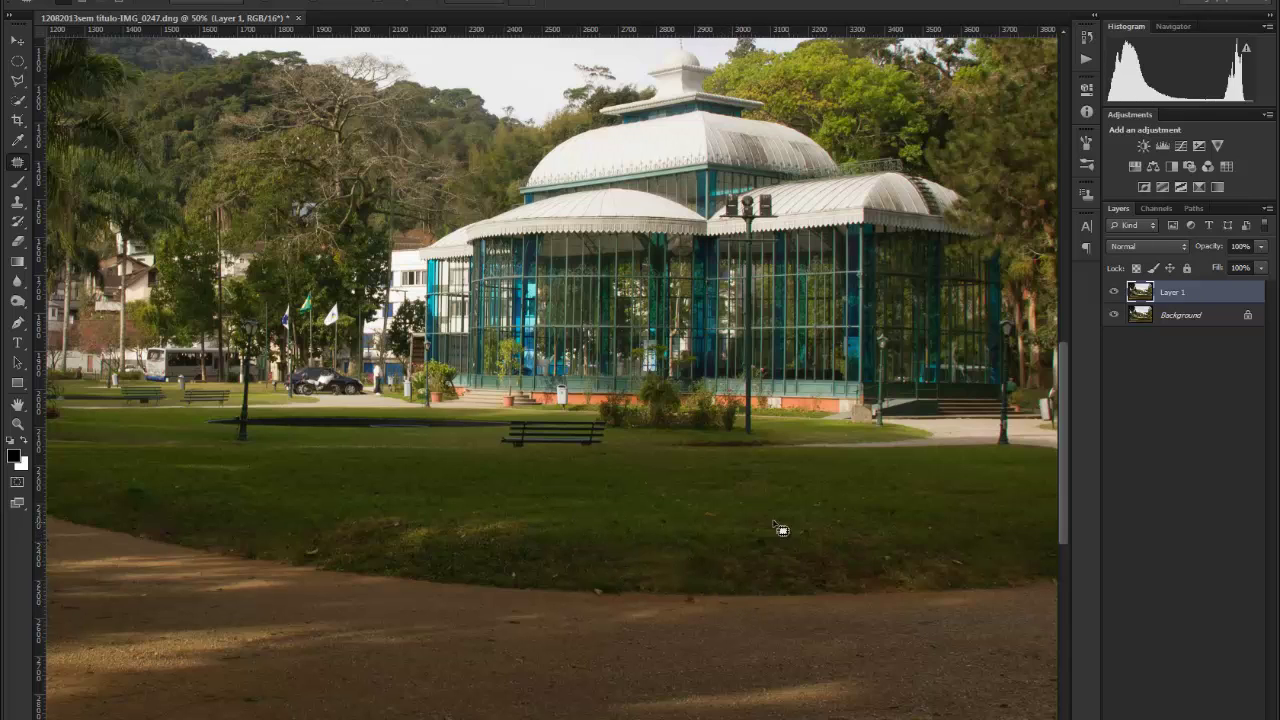
Step: Patch the sunlit and brownish streaks on the lawn's front slope, left of the bench, with darker grass
mouse_move(333, 527)
mouse_down()
mouse_move(423, 516)
mouse_move(365, 545)
mouse_move(297, 554)
mouse_move(348, 515)
mouse_move(389, 530)
mouse_move(325, 490)
mouse_up()
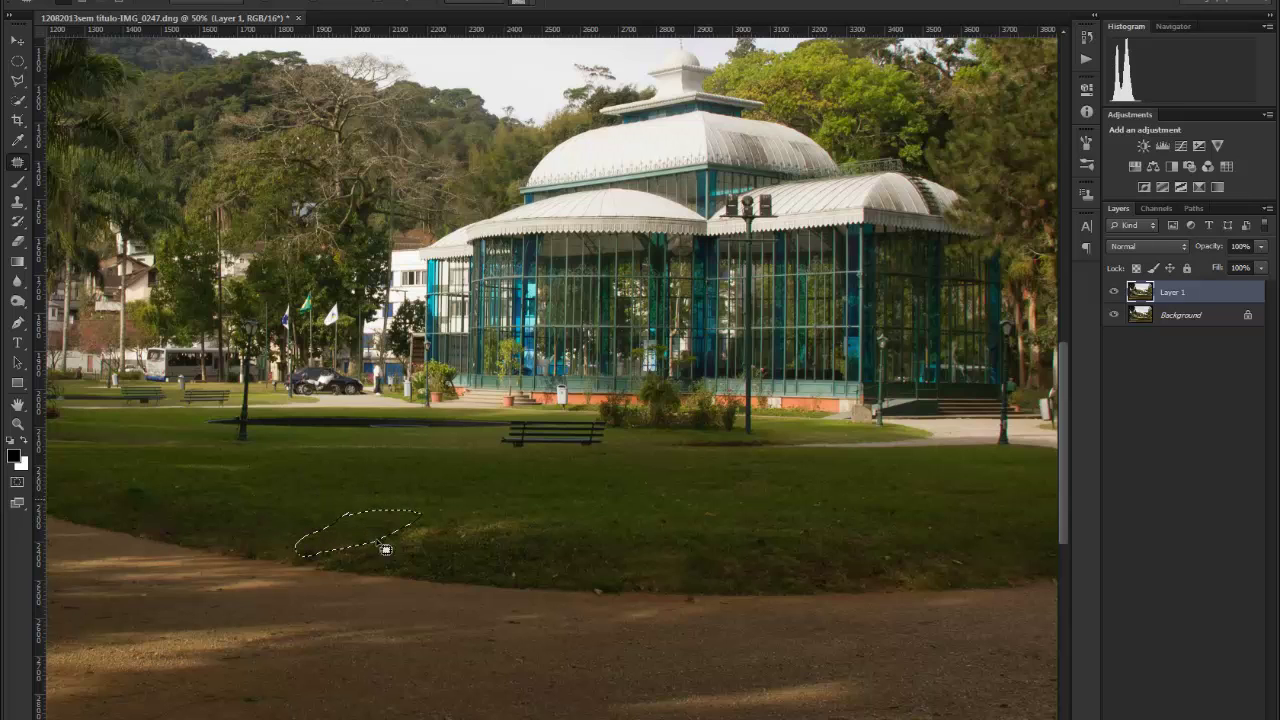
key(ctrl+d)
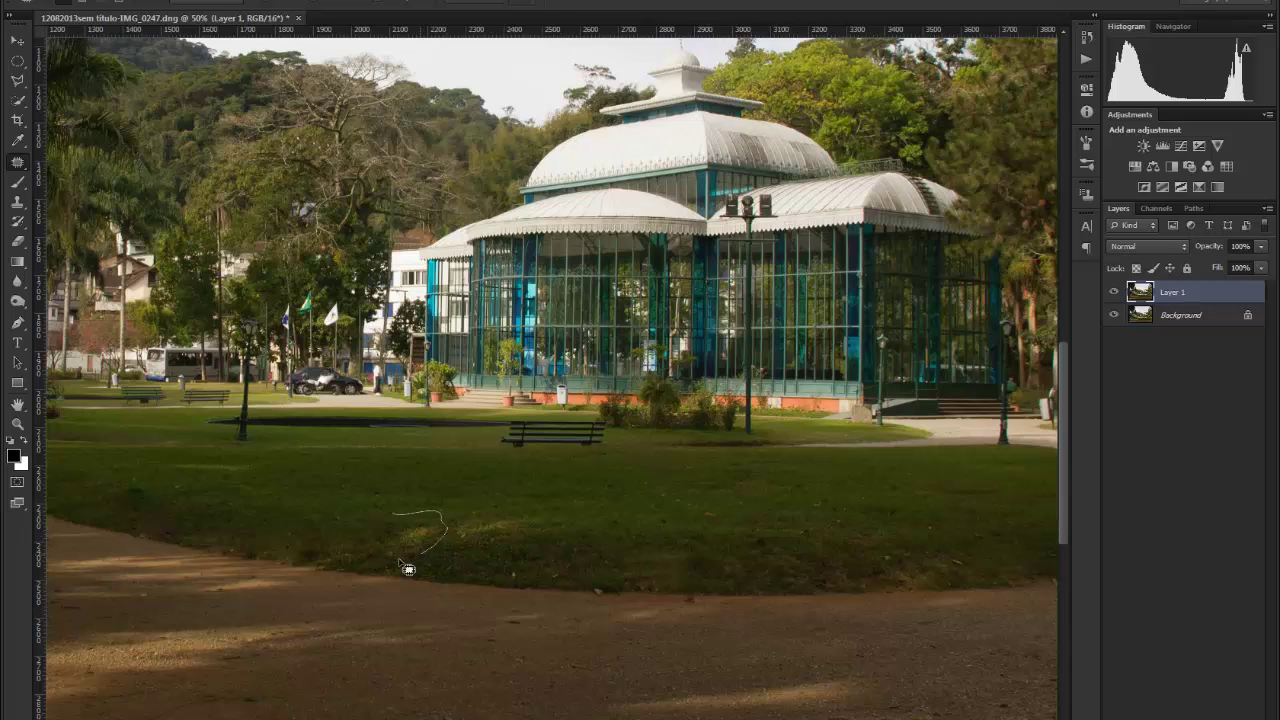
mouse_move(394, 553)
mouse_down()
mouse_move(417, 528)
mouse_move(365, 490)
mouse_move(500, 537)
mouse_move(449, 537)
mouse_move(452, 516)
mouse_move(413, 497)
mouse_up()
click(458, 527)
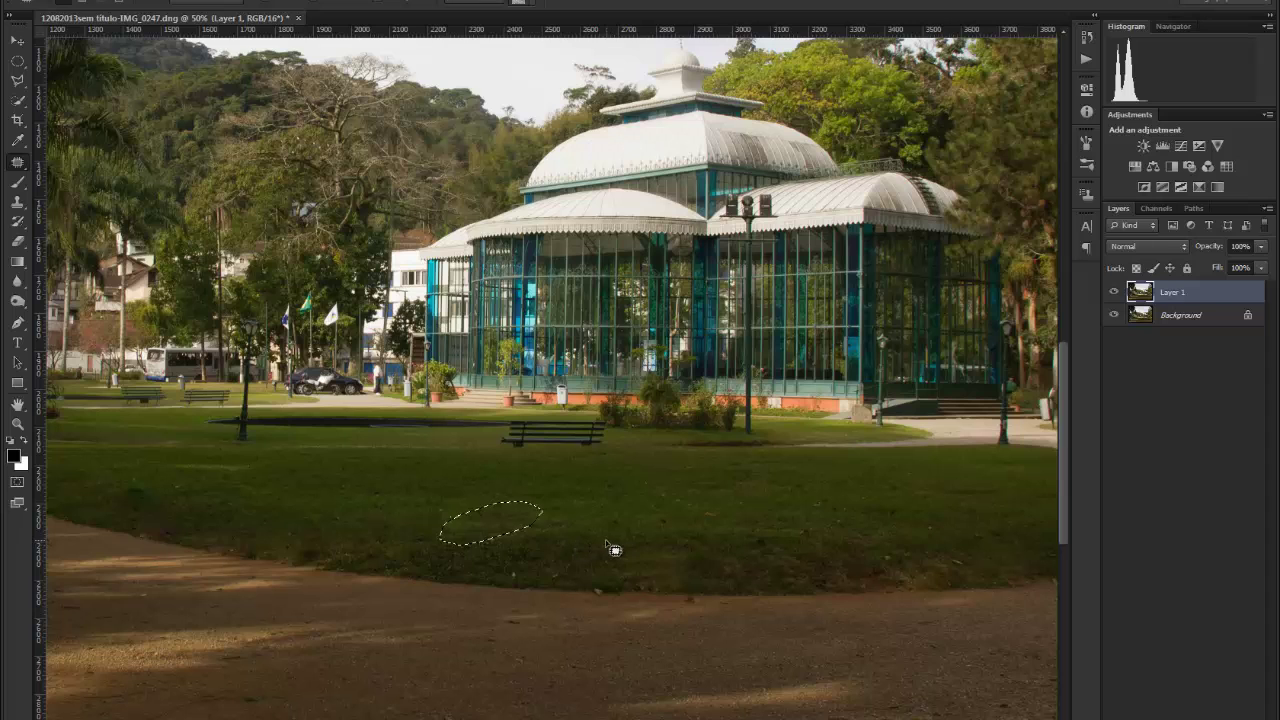
click(614, 545)
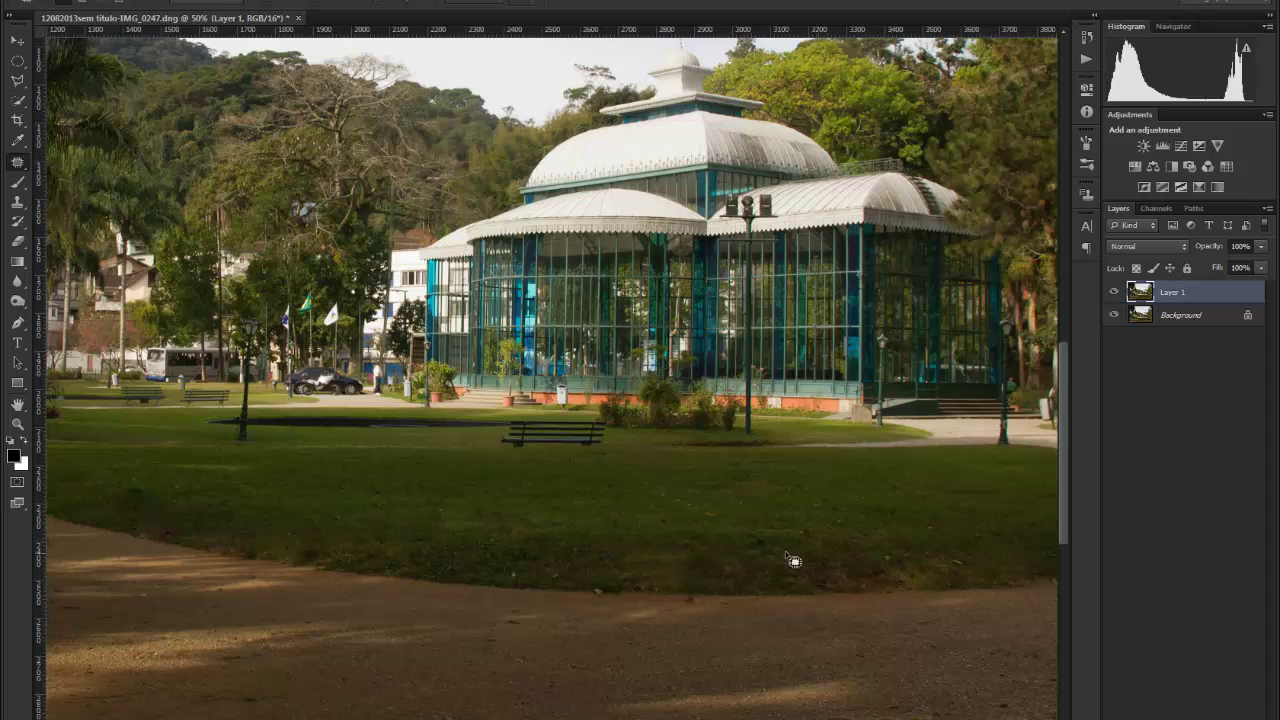
Step: Patch the dark spot in the grass to the left of the lamppost on the lawn's left part, and deselect
drag(296, 502, 486, 508)
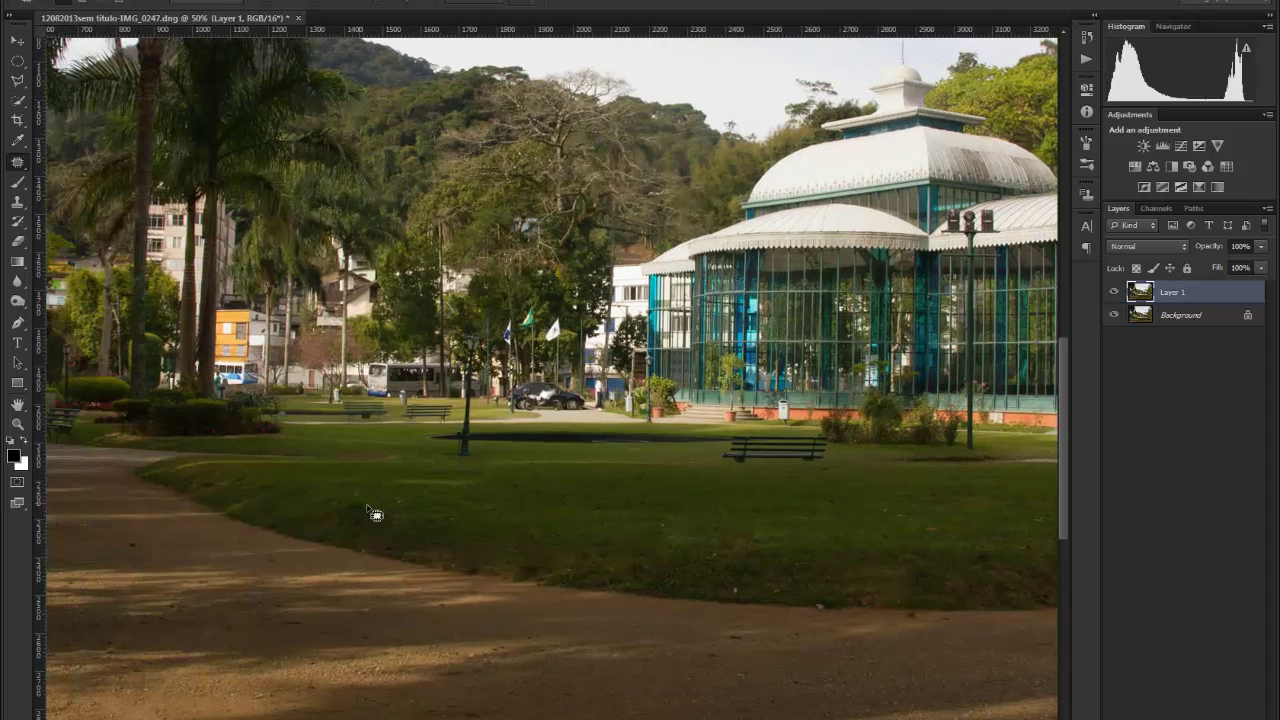
mouse_move(390, 523)
mouse_down()
mouse_move(347, 525)
mouse_move(338, 512)
mouse_move(361, 492)
mouse_move(367, 516)
mouse_move(435, 521)
mouse_up()
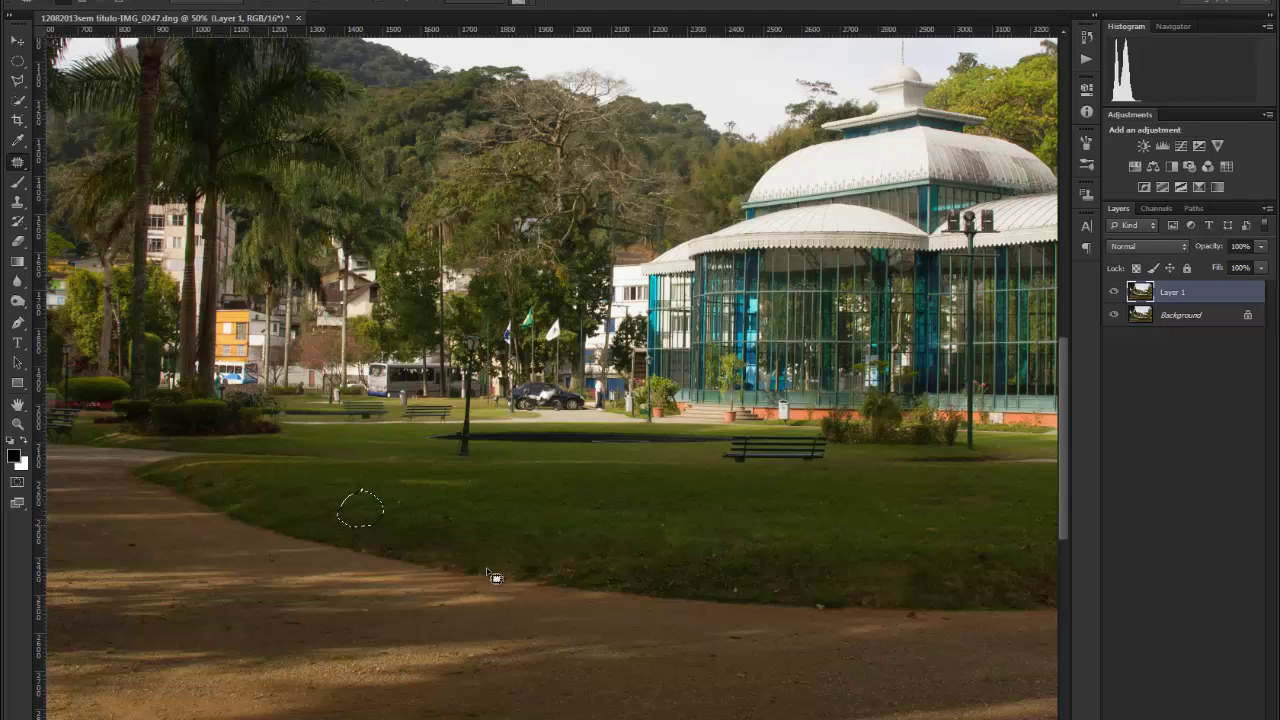
click(607, 607)
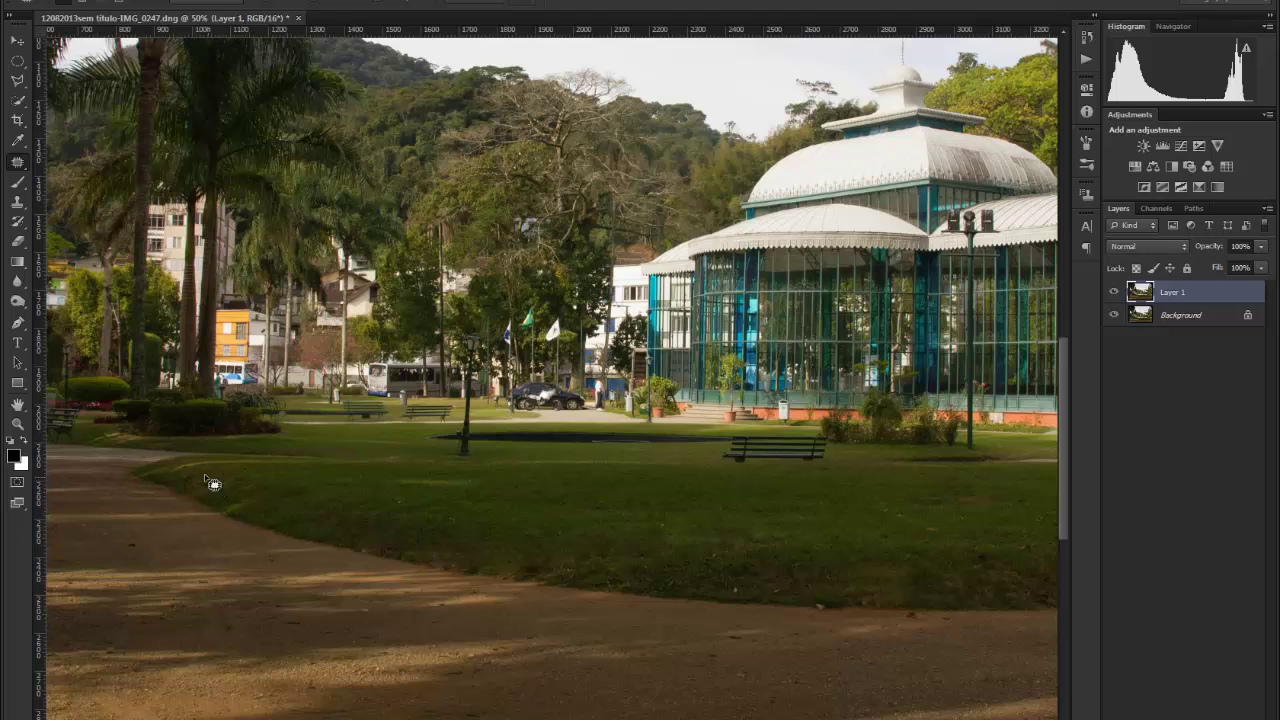
mouse_move(232, 496)
mouse_down()
mouse_move(206, 486)
mouse_move(268, 490)
mouse_up()
key(ctrl+z)
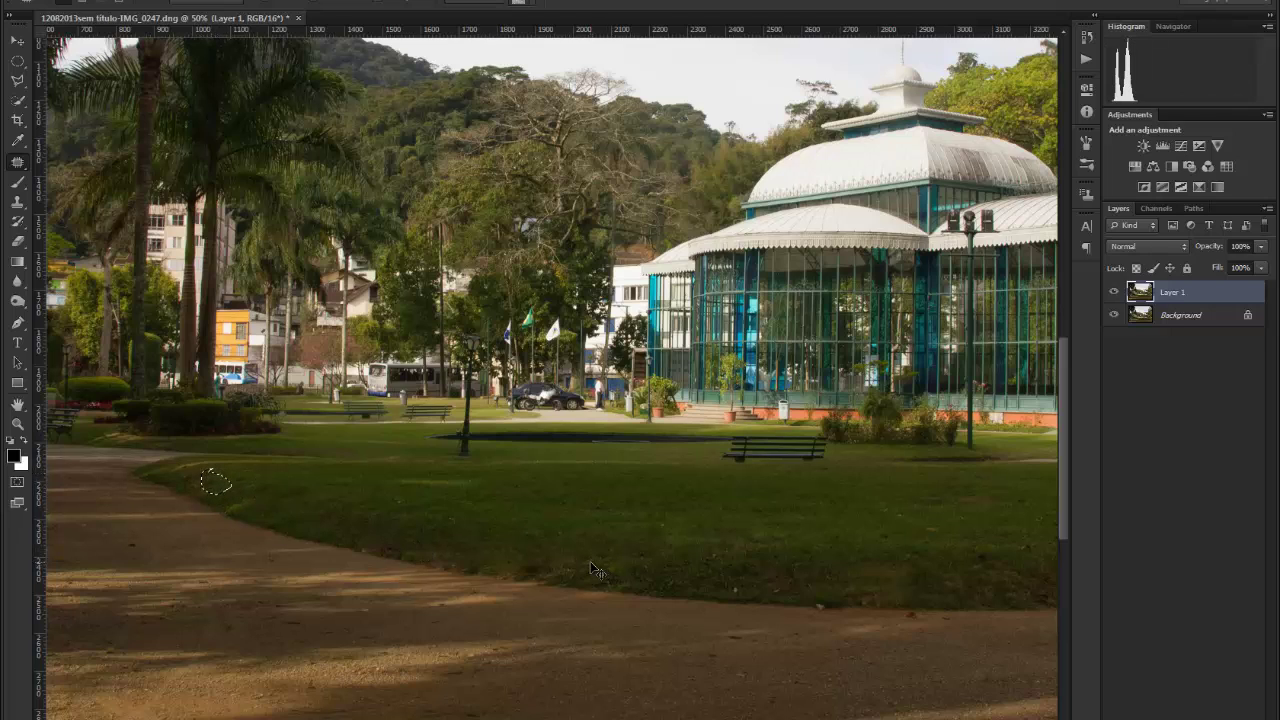
key(ctrl+d)
Step: Patch the brownish spots along the lawn's front edge, left of and right of the bench, with cleaner grass from behind, and deselect
mouse_move(528, 555)
mouse_down()
mouse_move(485, 462)
mouse_move(502, 479)
mouse_move(497, 495)
mouse_move(468, 482)
mouse_move(491, 481)
mouse_move(511, 449)
mouse_up()
key(ctrl+d)
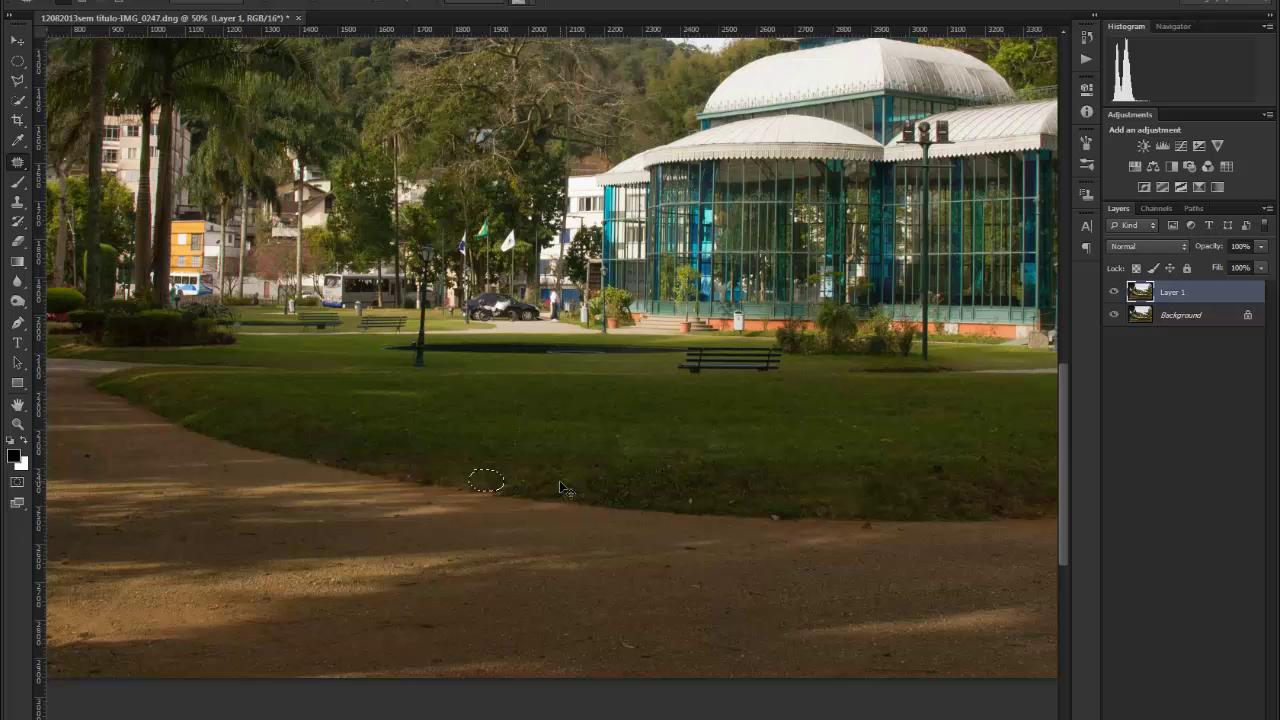
drag(561, 514, 306, 511)
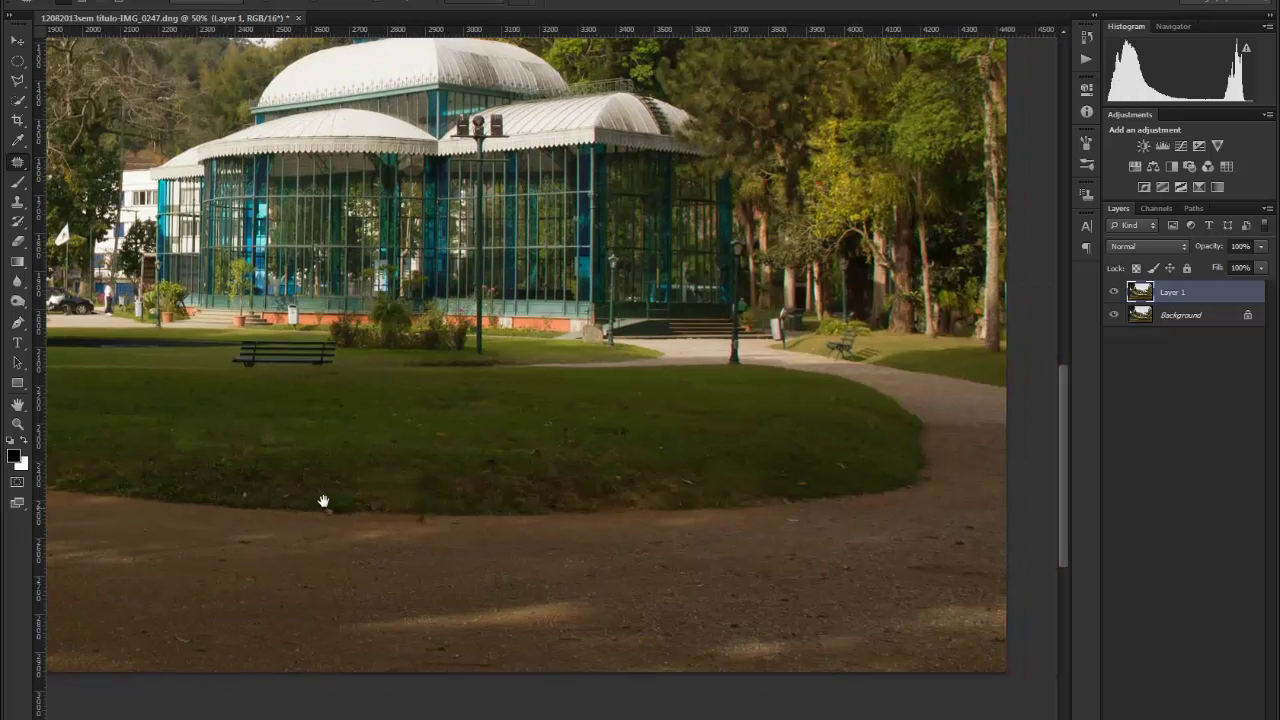
mouse_move(583, 481)
mouse_down()
mouse_move(627, 499)
mouse_move(571, 502)
mouse_move(563, 490)
mouse_move(686, 438)
mouse_up()
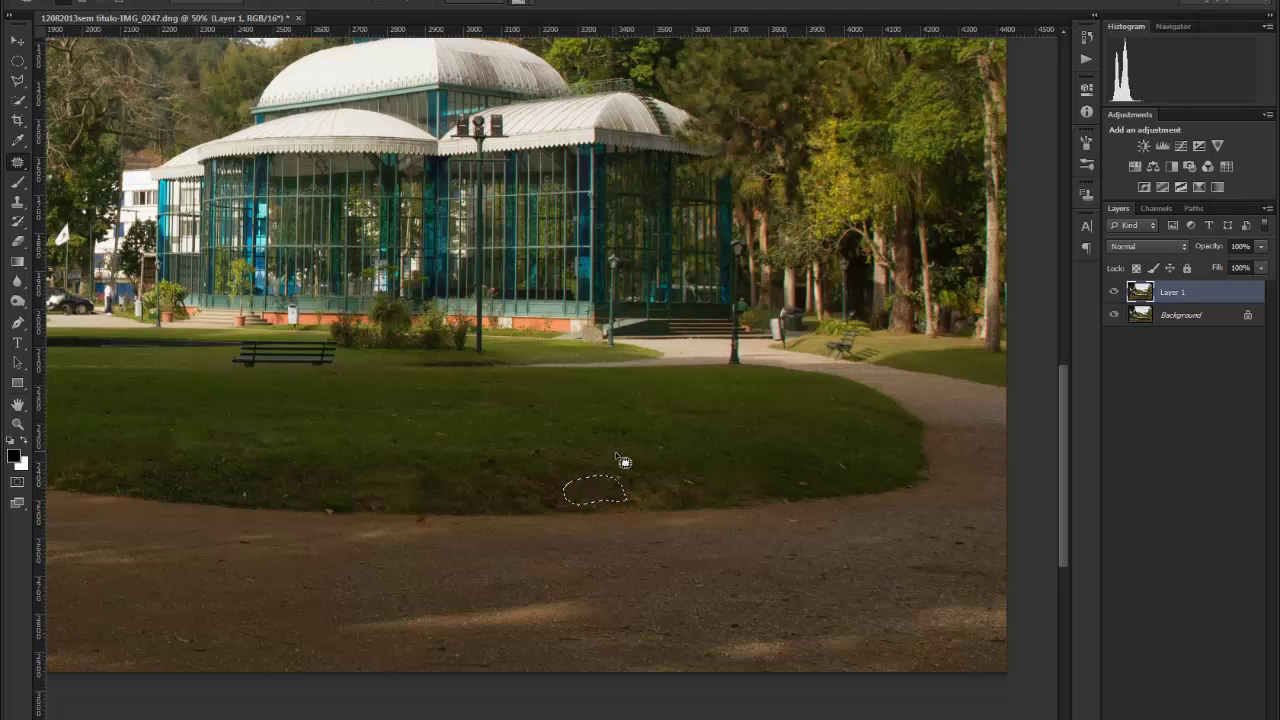
key(ctrl+d)
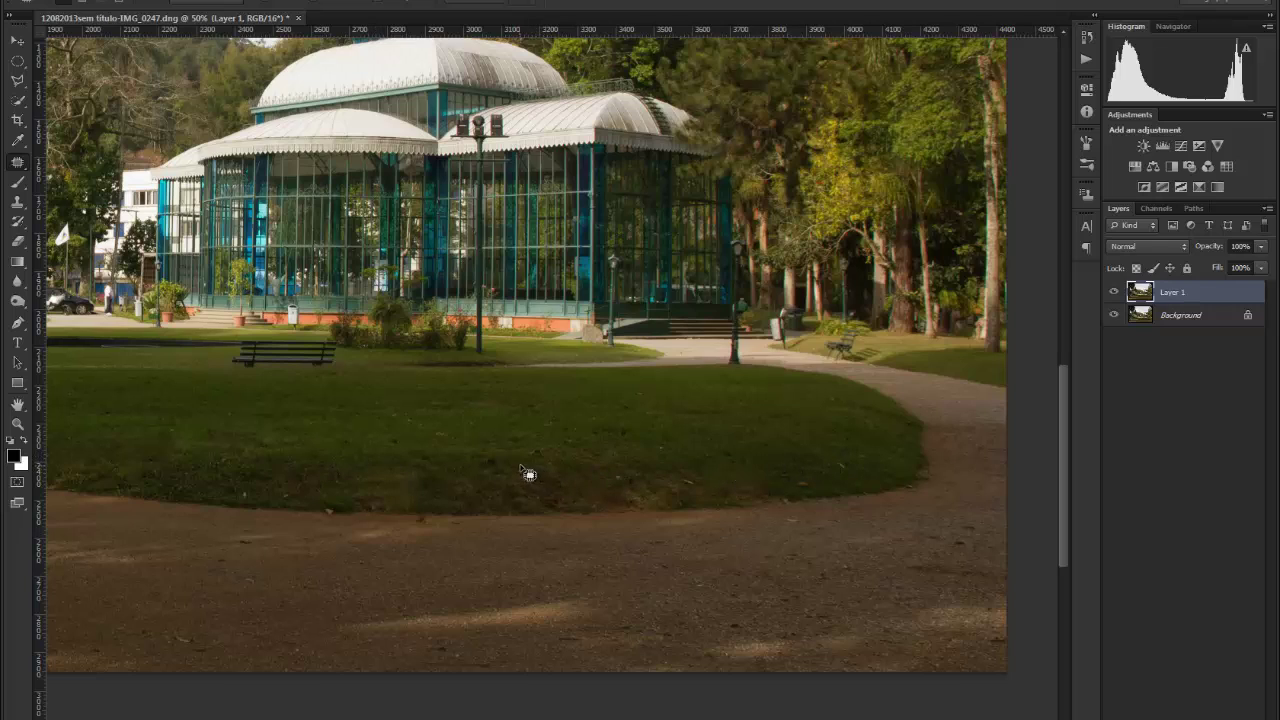
Step: Patch the dark, uneven area on the lawn's front slope below the tall lamppost with smoother grass from its right, and deselect
drag(529, 456, 548, 467)
mouse_move(485, 473)
mouse_down()
mouse_move(497, 463)
mouse_move(534, 486)
mouse_move(523, 491)
mouse_move(690, 405)
mouse_move(667, 418)
mouse_up()
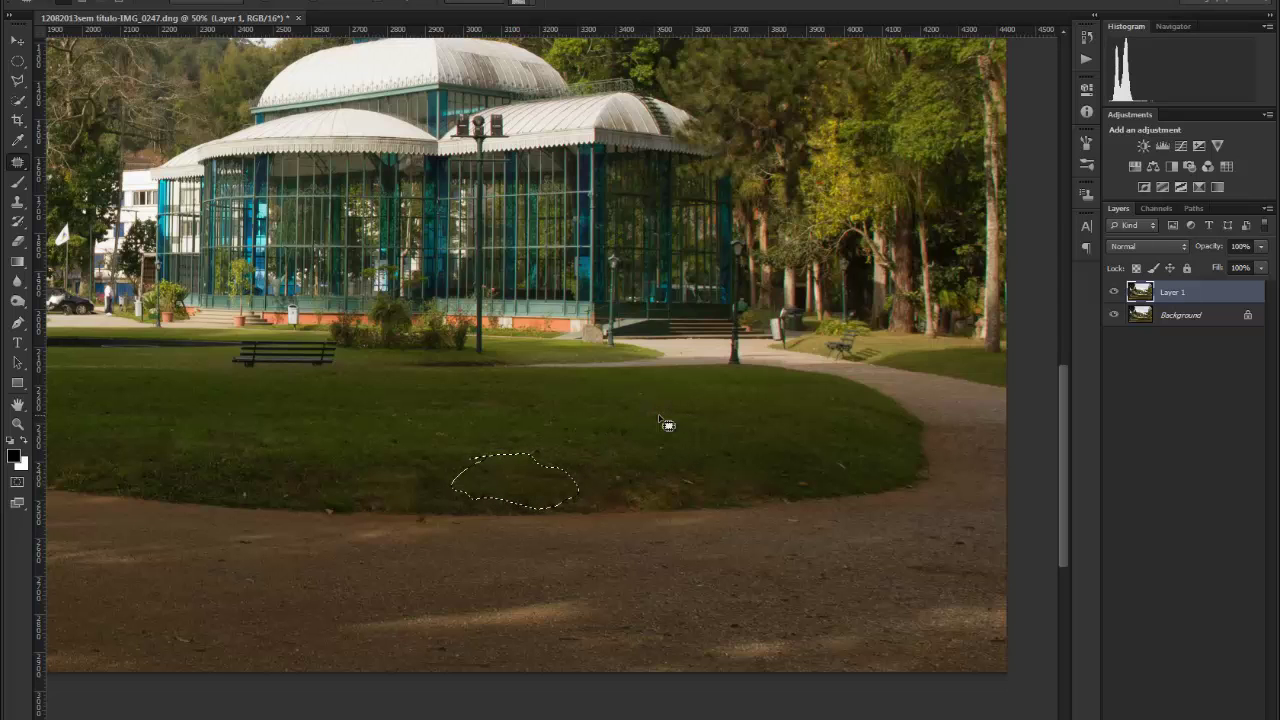
key(ctrl+d)
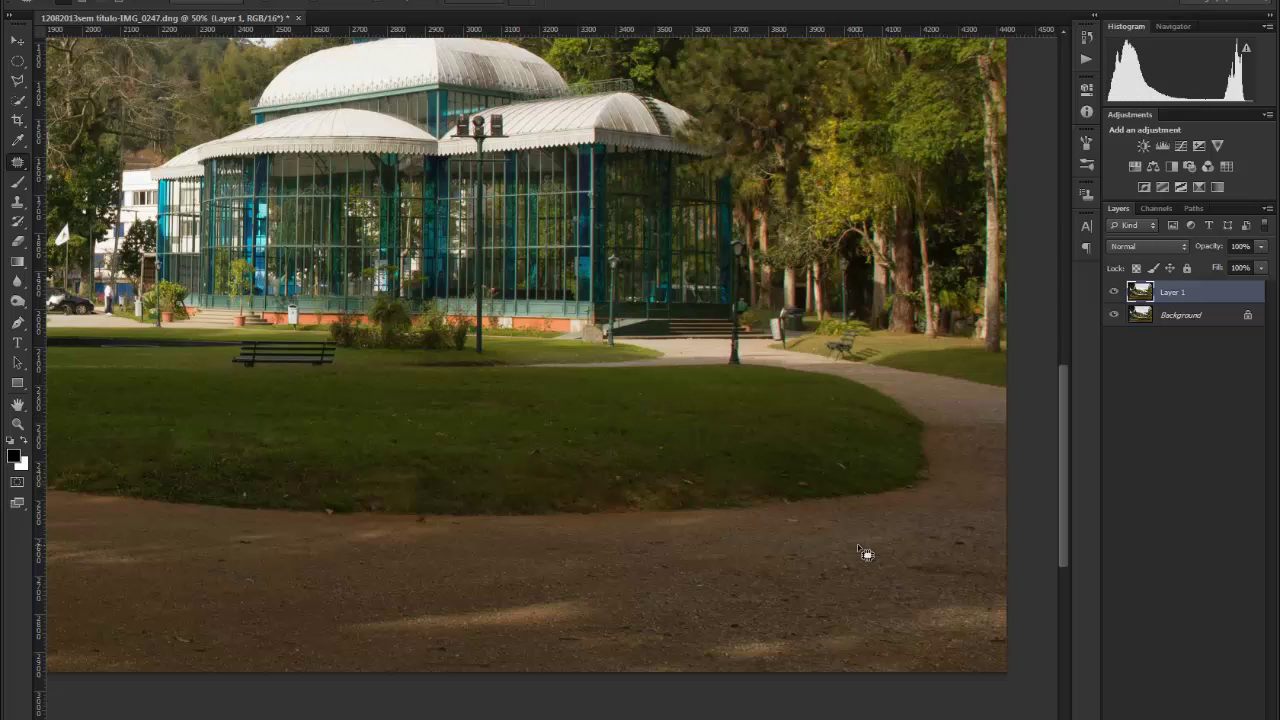
Step: Compare the patched lawn with the original photo by hiding and showing Layer 1
alt+click(578, 514)
alt+click(620, 527)
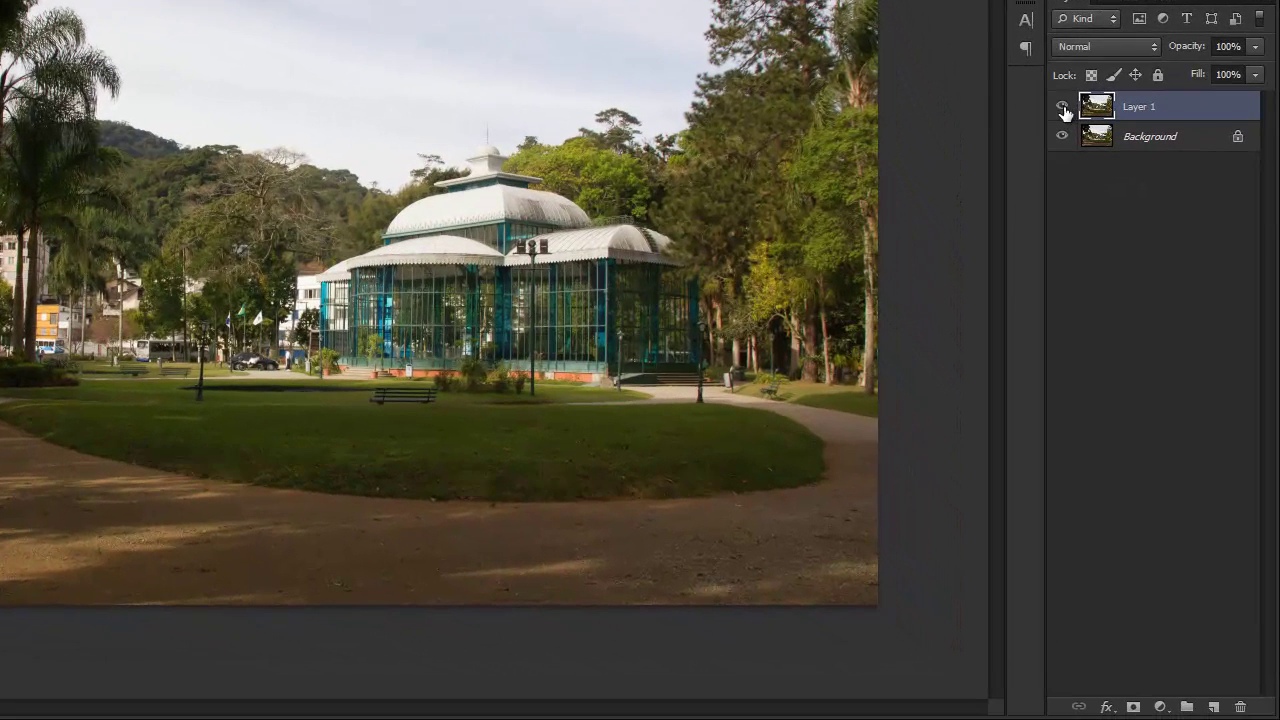
click(1062, 107)
click(1062, 107)
Step: Patch the uneven grass at the lawn's front edge, just right of the bench, with greener grass from below the bench, and deselect
scroll(548, 515, up, 4)
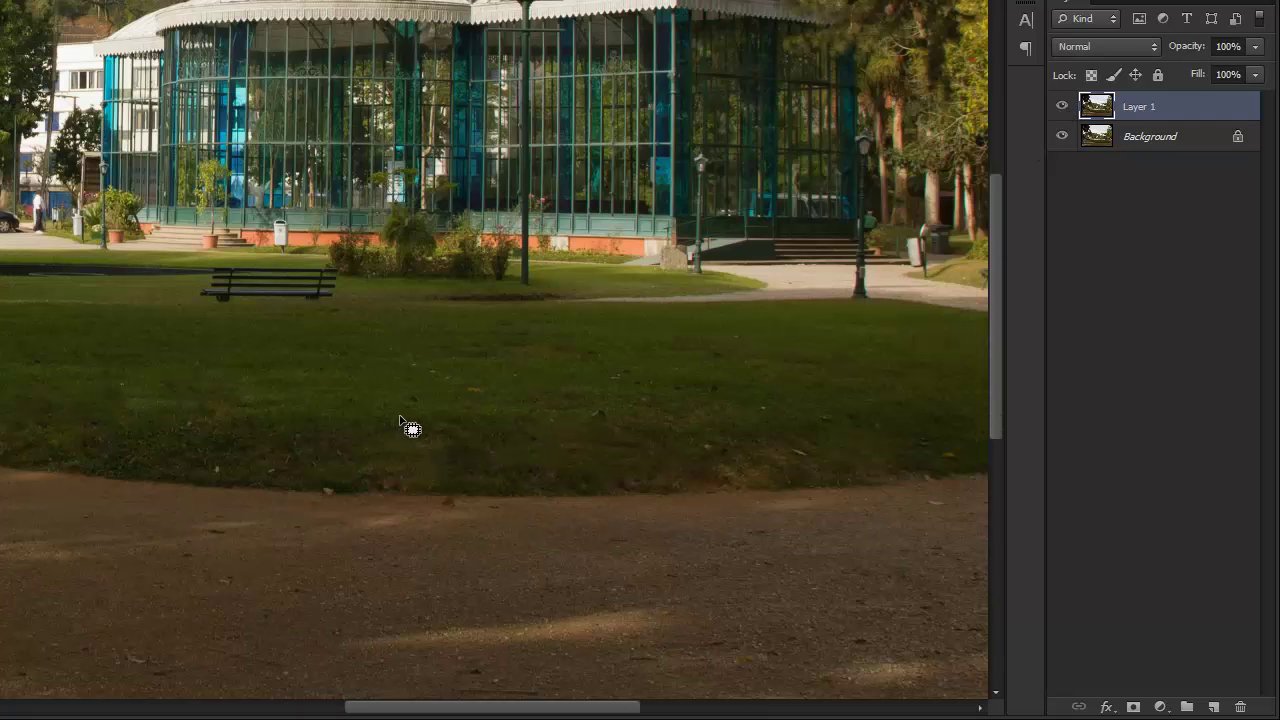
mouse_move(400, 420)
mouse_down()
mouse_move(444, 426)
mouse_move(477, 453)
mouse_up()
click(520, 446)
mouse_move(355, 421)
mouse_down()
mouse_move(453, 418)
mouse_move(514, 438)
mouse_move(523, 472)
mouse_move(368, 480)
mouse_move(346, 442)
mouse_move(357, 422)
mouse_move(263, 386)
mouse_move(331, 384)
mouse_up()
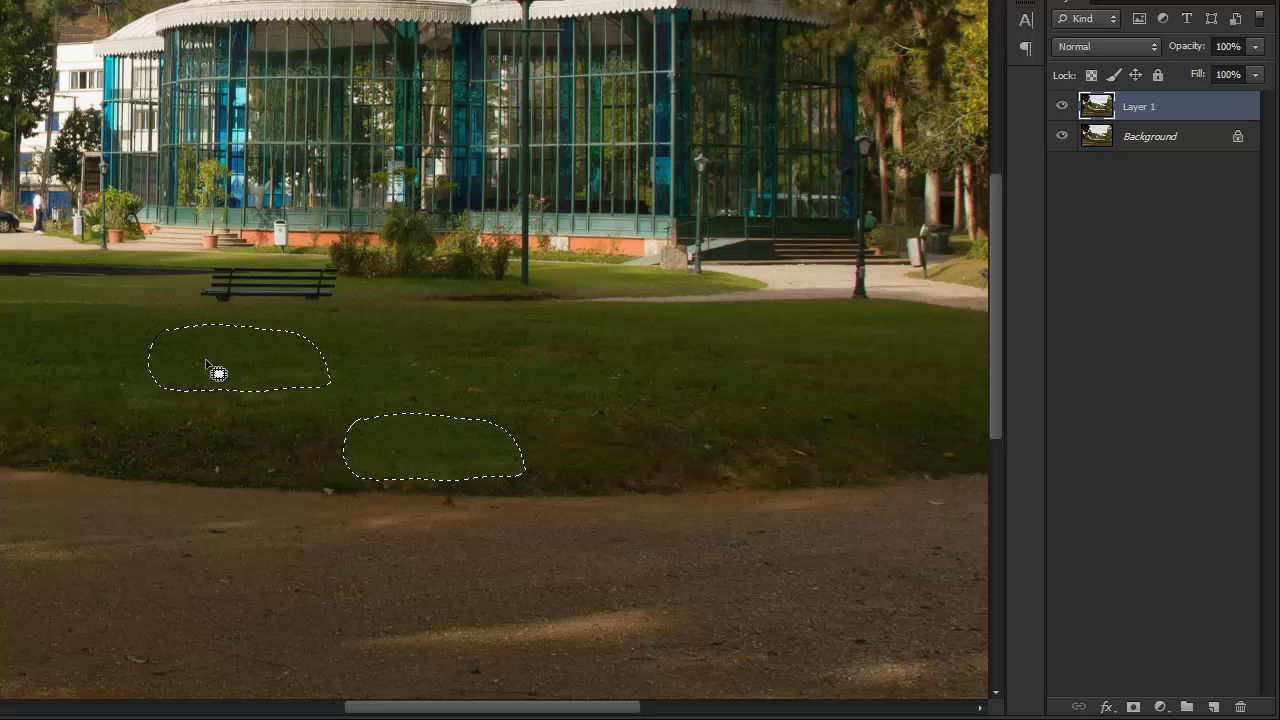
key(ctrl+alt+z)
key(ctrl+alt+z)
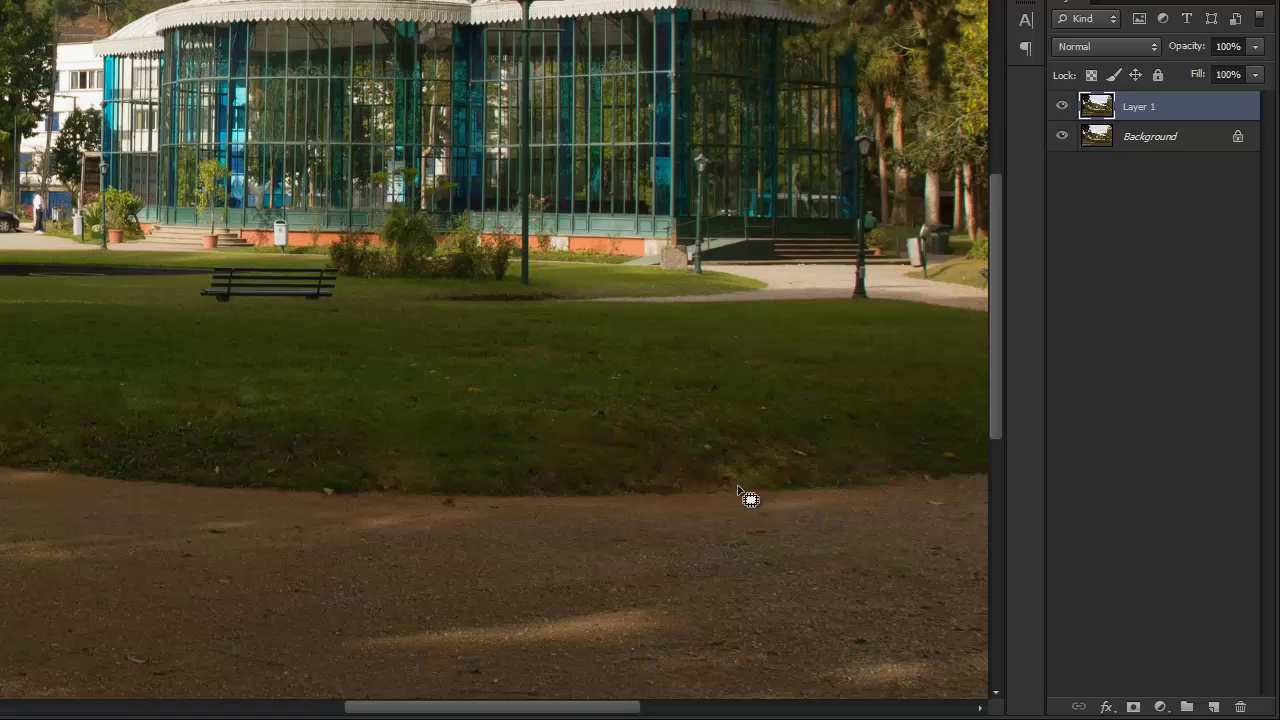
Step: Patch the dry, leaf-strewn area on the lawn's right front slope with darker grass from its right, and deselect
scroll(469, 460, right, 5)
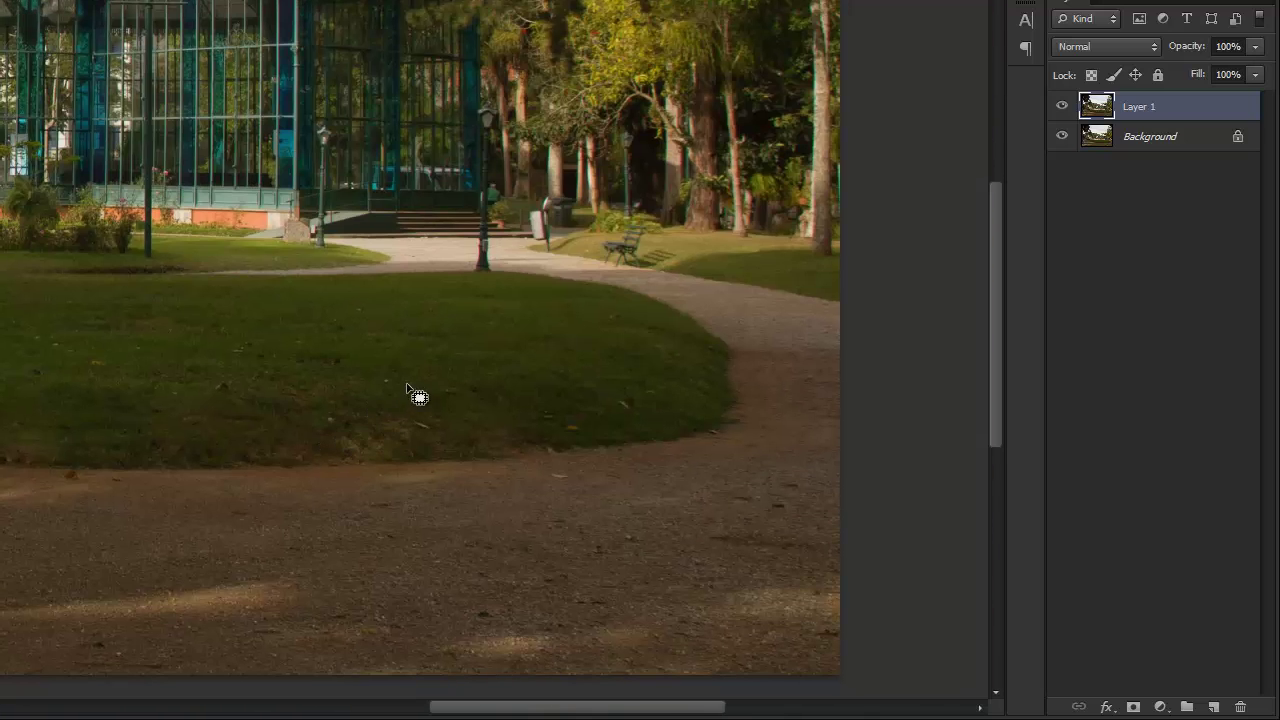
mouse_move(332, 403)
mouse_down()
mouse_move(441, 390)
mouse_move(483, 405)
mouse_move(483, 422)
mouse_move(390, 450)
mouse_move(335, 448)
mouse_move(341, 401)
mouse_up()
drag(505, 366, 499, 392)
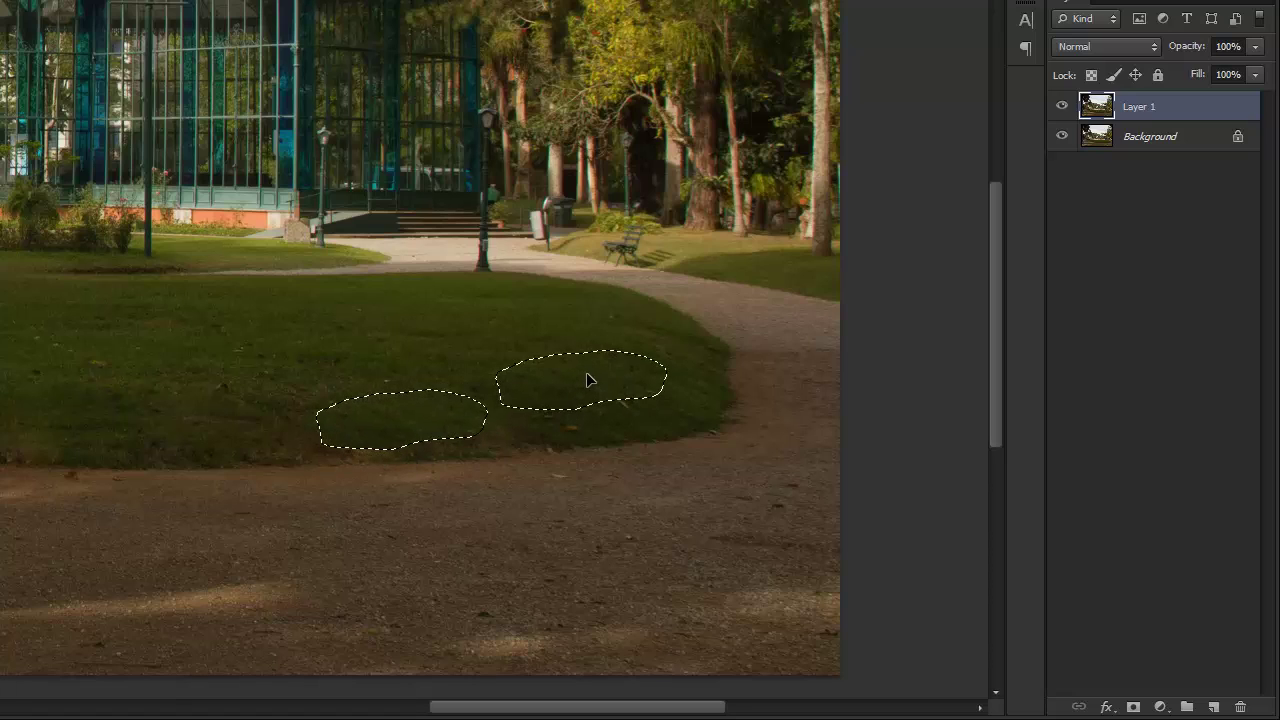
key(ctrl+alt+z)
key(ctrl+alt+z)
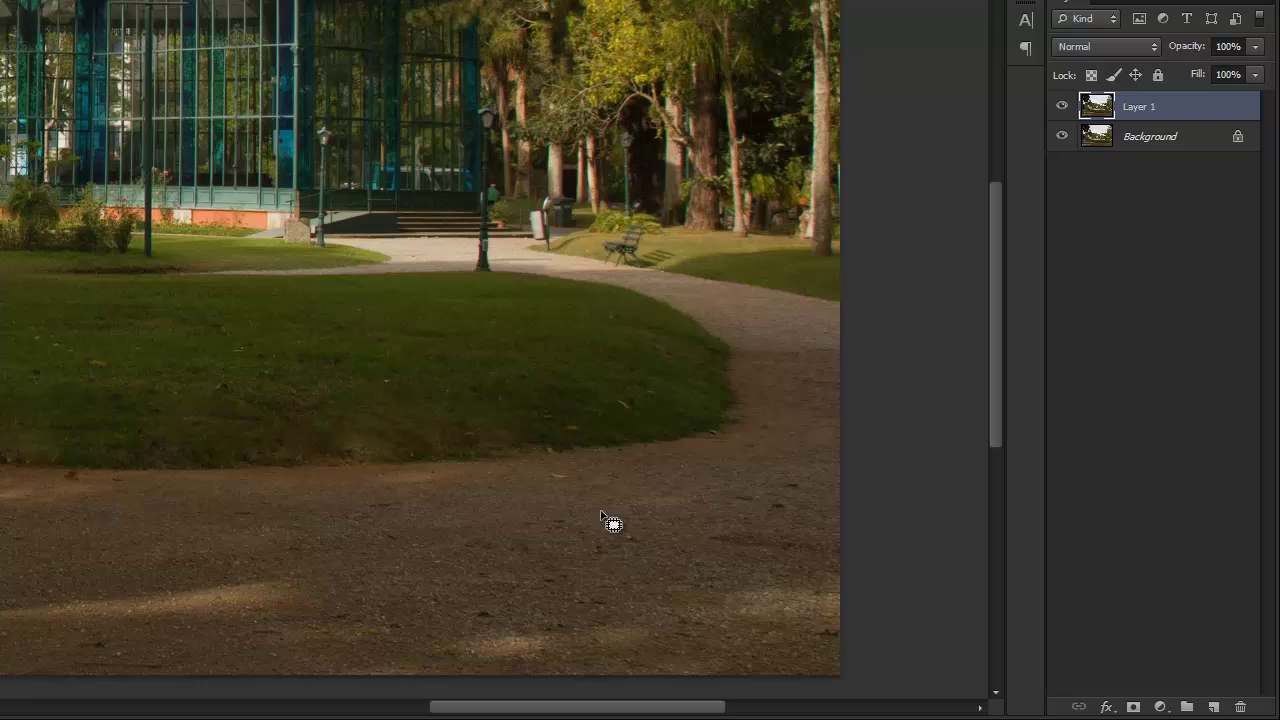
Step: Switch to the Clone Stamp tool and enlarge its brush for retouching the lawn
alt+click(440, 477)
alt+click(449, 506)
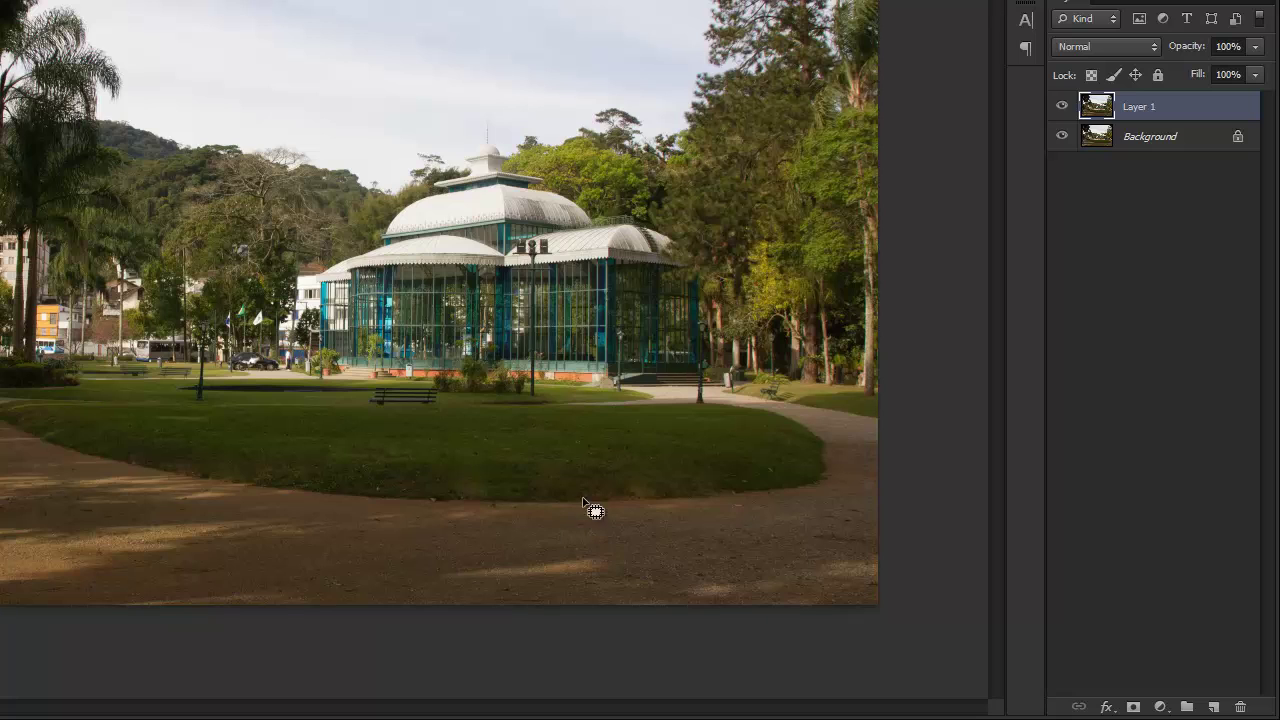
click(488, 511)
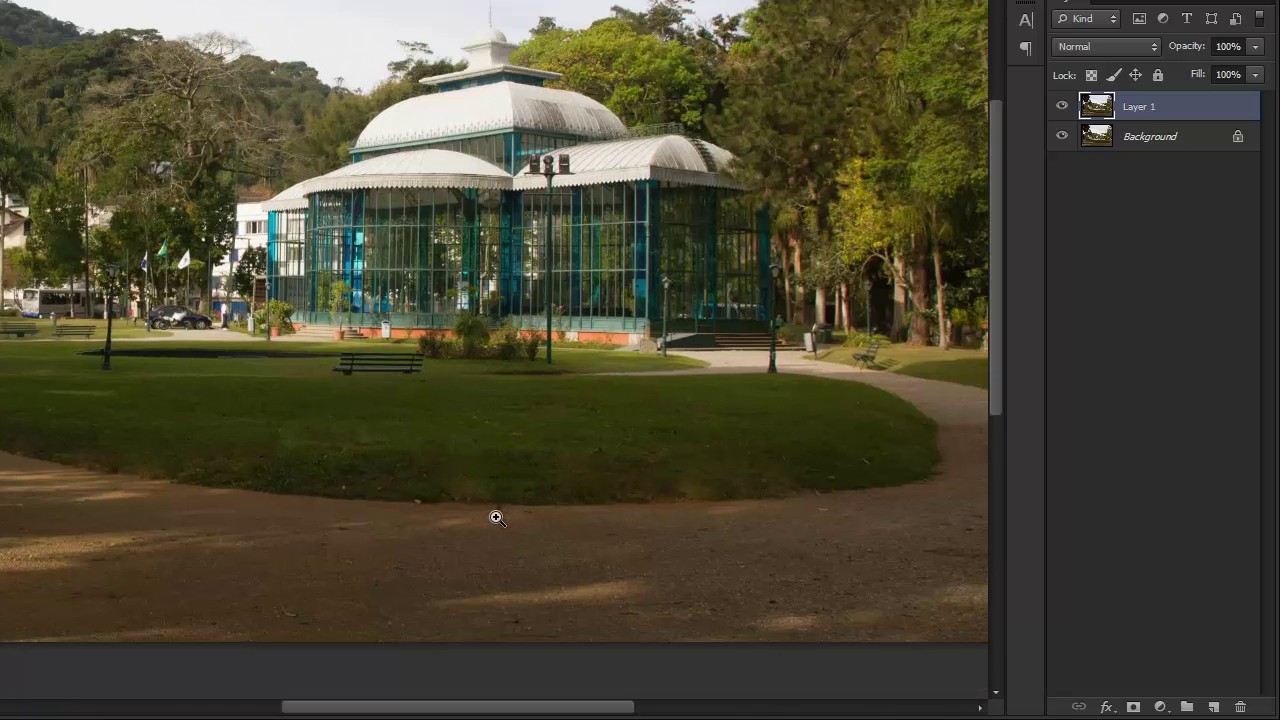
click(504, 514)
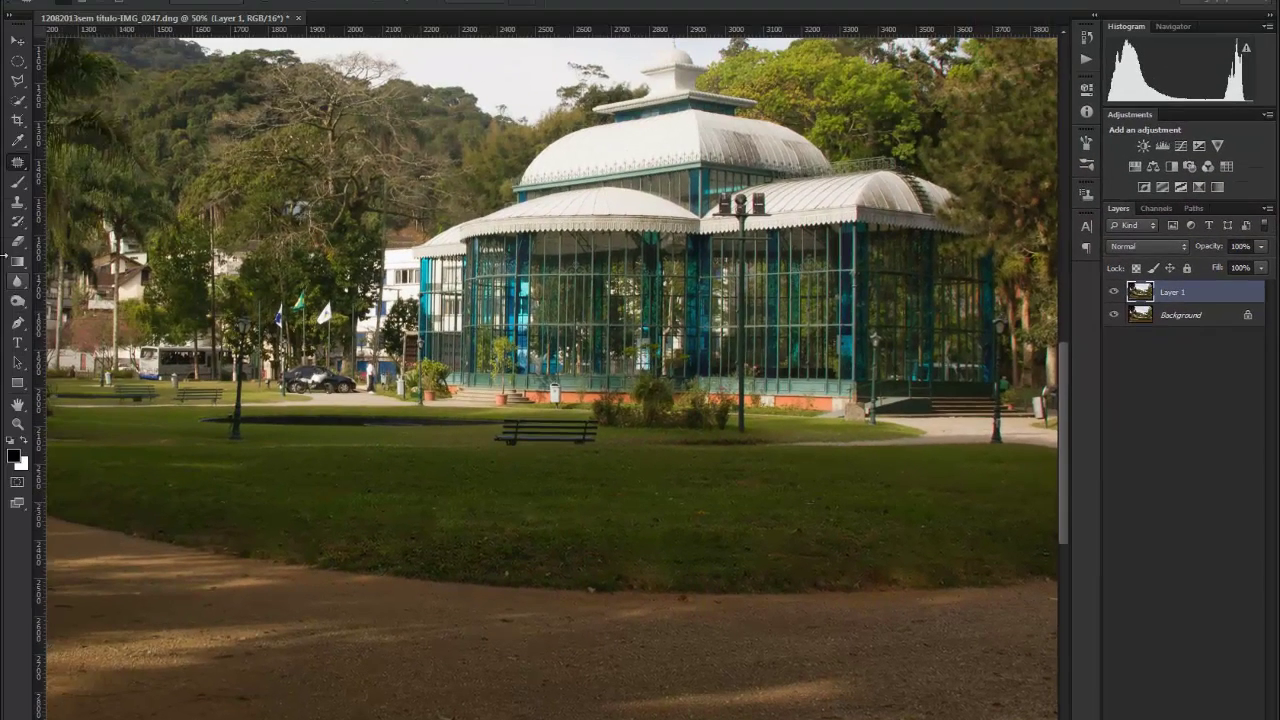
drag(18, 201, 70, 204)
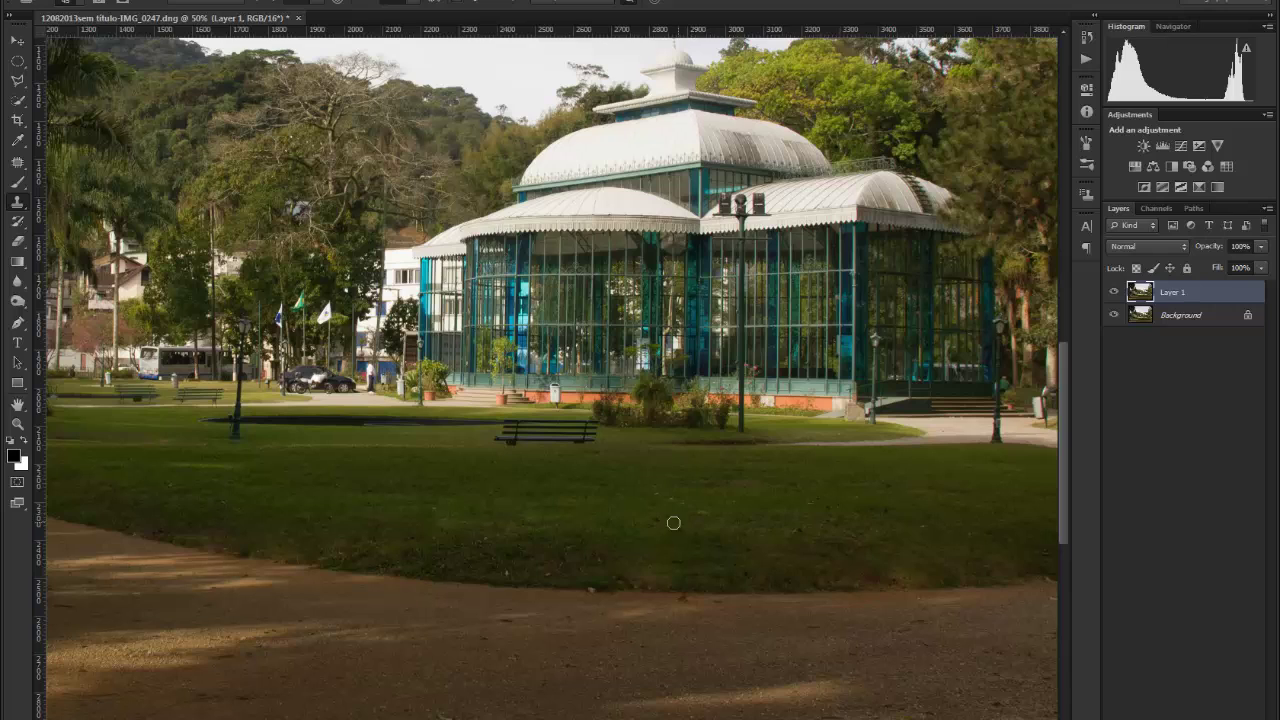
key(bracketright)
key(bracketright)
key(bracketright)
key(bracketright)
key(bracketright)
key(bracketright)
key(bracketright)
key(bracketright)
Step: Clone clean grass over the brownish patches along the lawn's right front edge
mouse_move(740, 509)
mouse_down()
mouse_move(640, 506)
mouse_move(622, 532)
mouse_up()
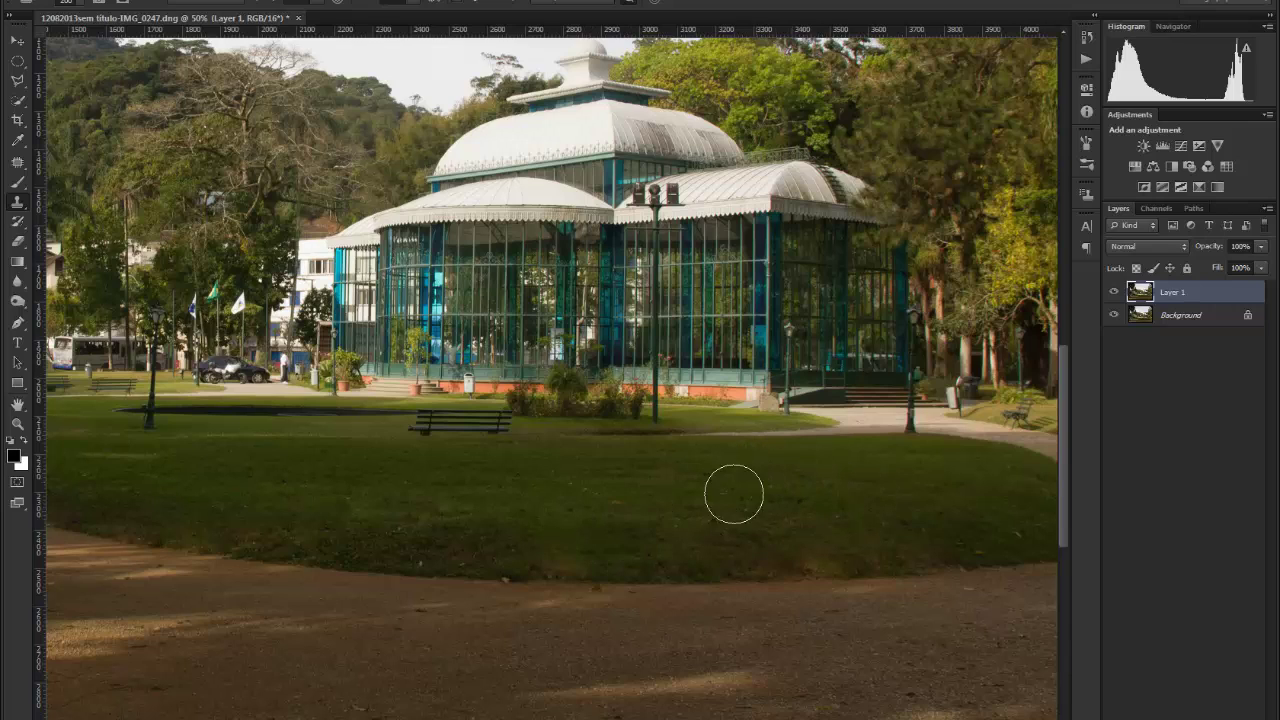
alt+click(613, 544)
alt+click(958, 531)
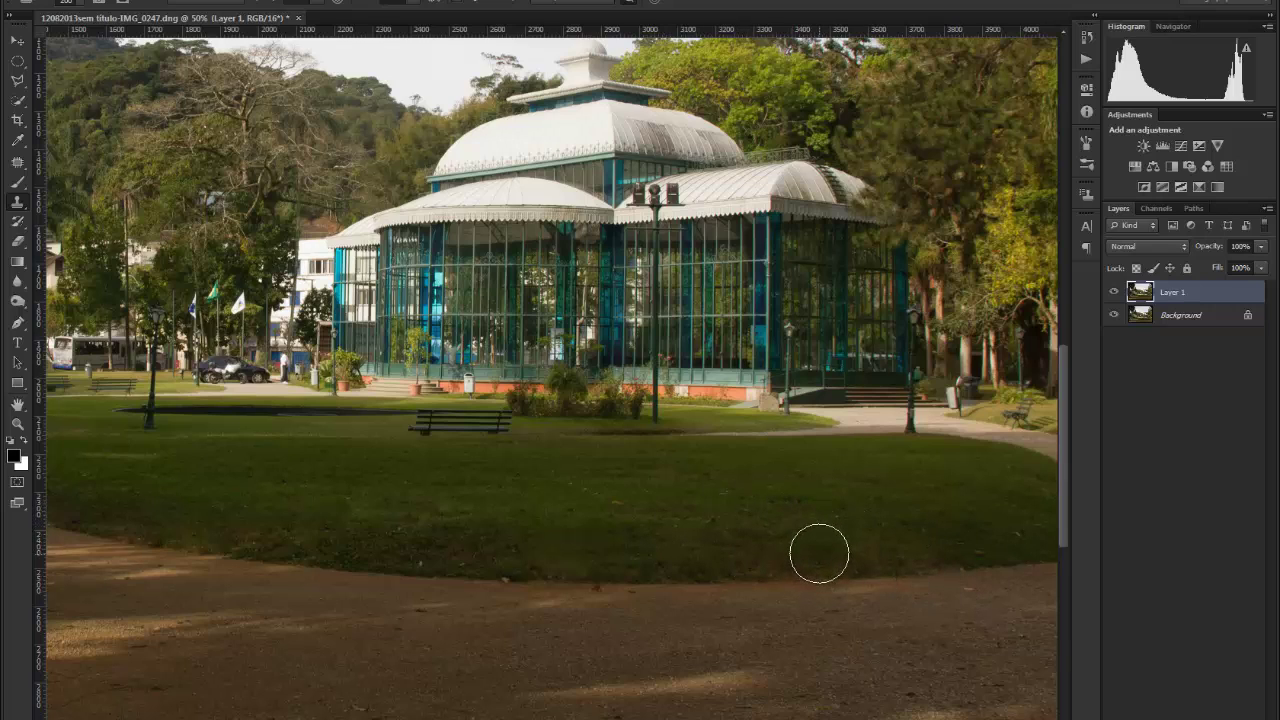
drag(751, 552, 571, 548)
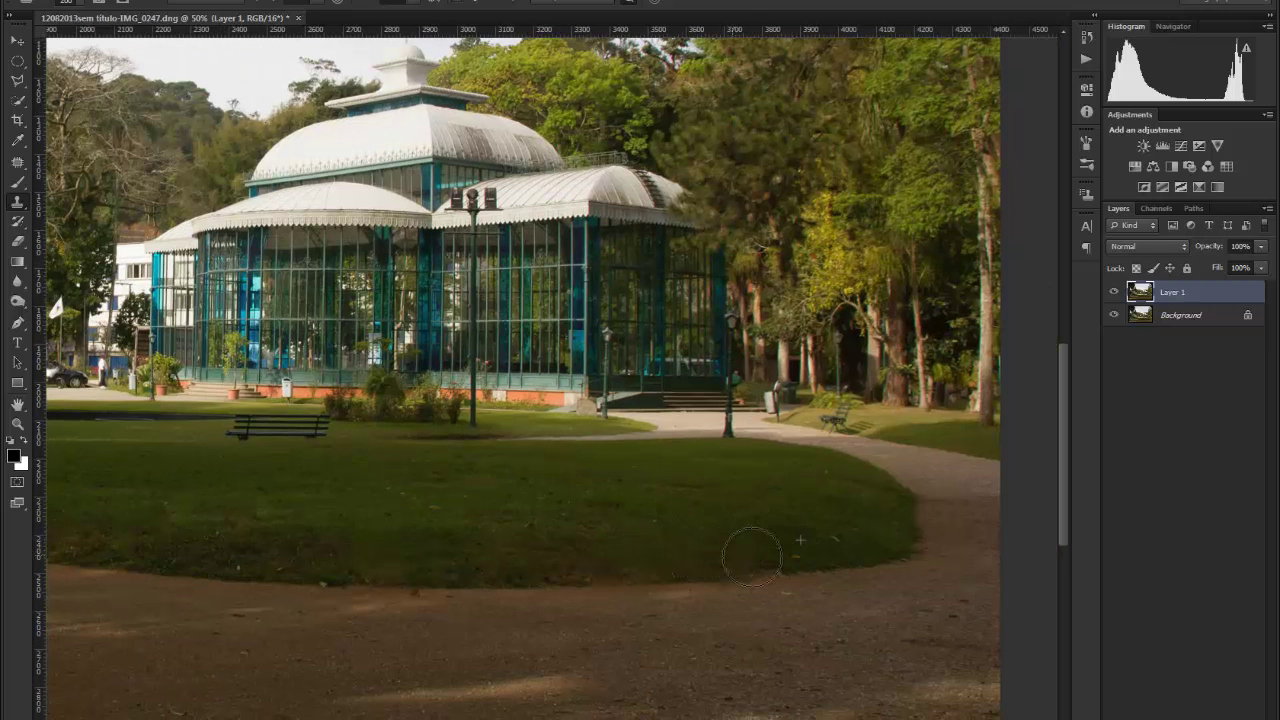
Step: Clone grass sampled below the bench over the rough, dark patches along the lawn's front slope toward its left side
scroll(632, 594, down, 2)
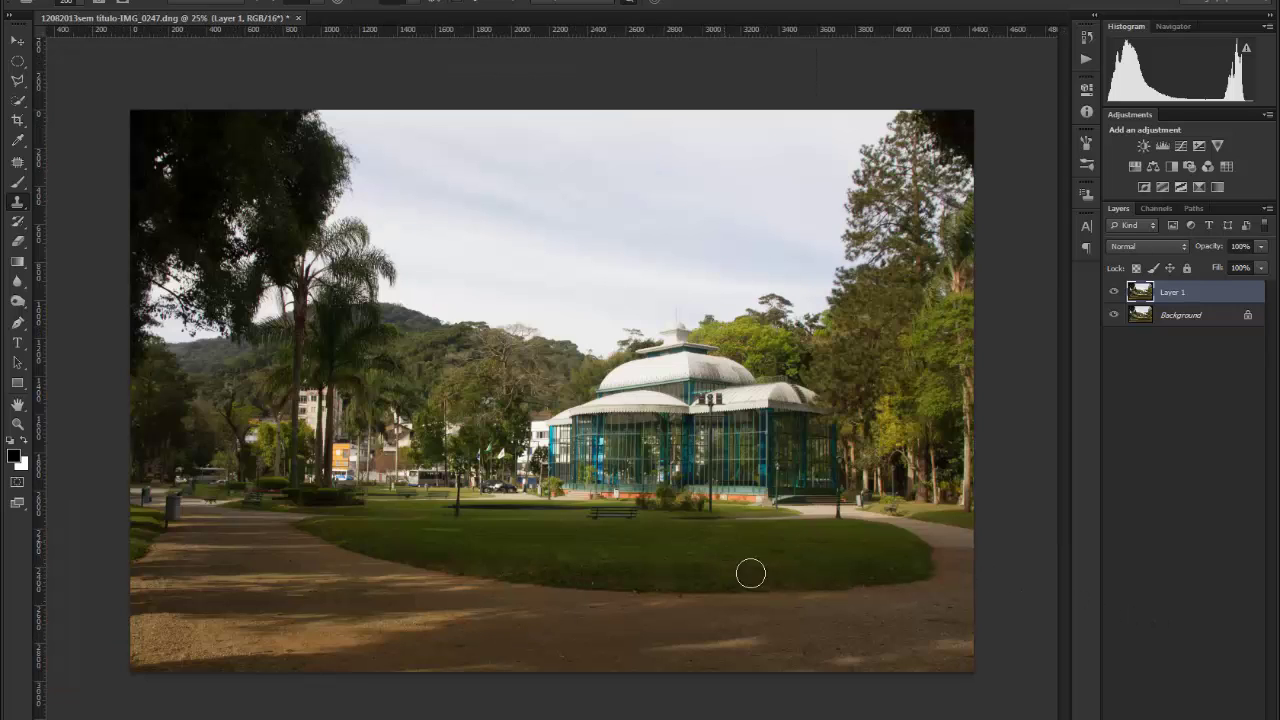
scroll(740, 567, up, 1)
scroll(757, 569, up, 1)
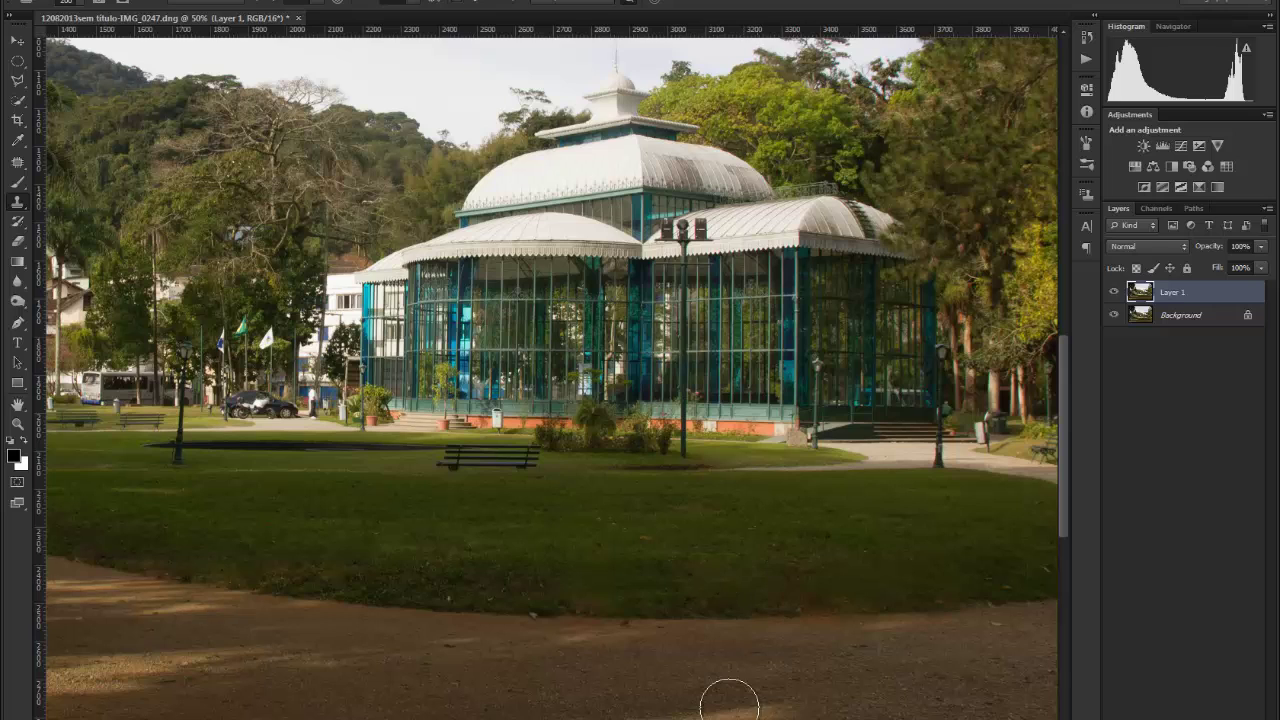
drag(606, 551, 771, 497)
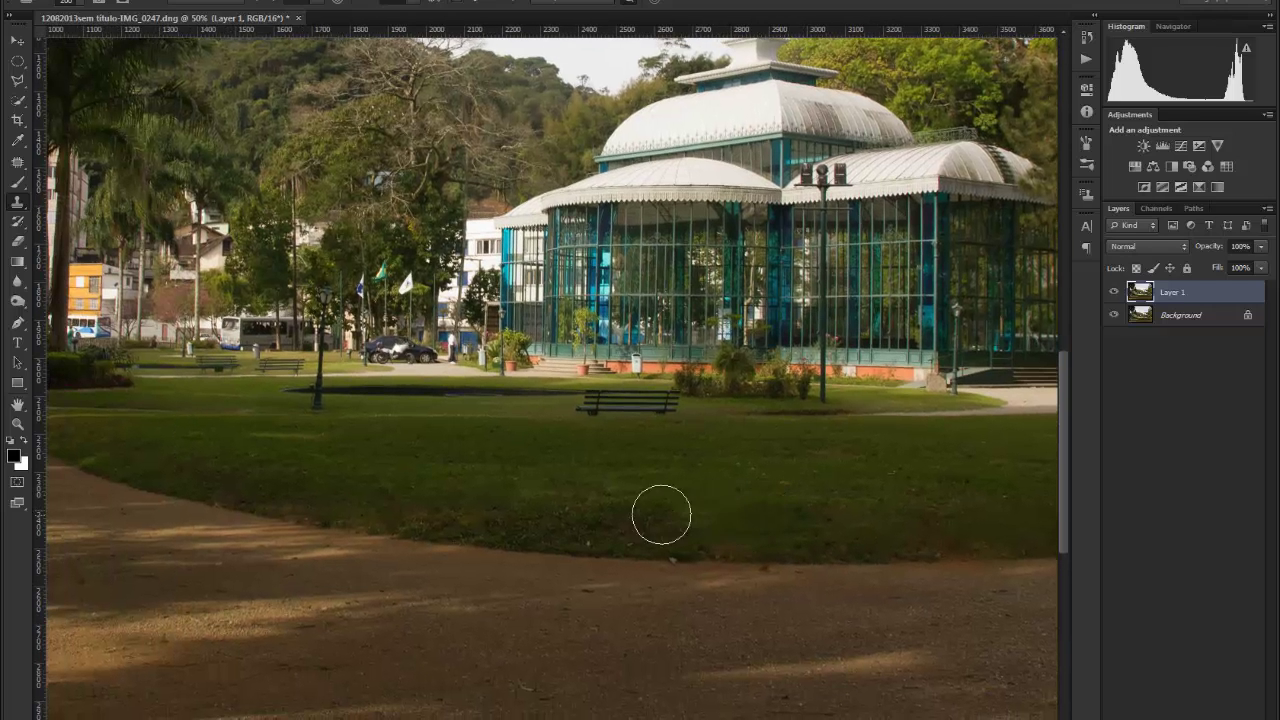
alt+click(678, 488)
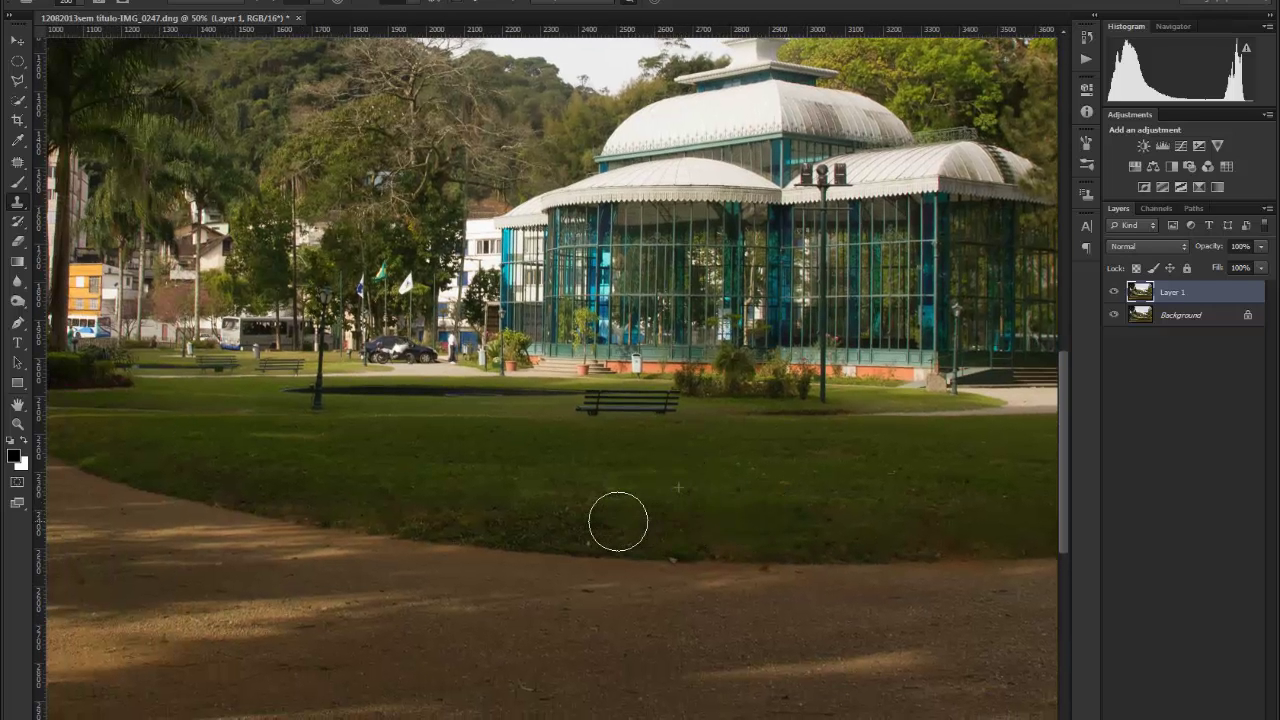
drag(618, 521, 510, 503)
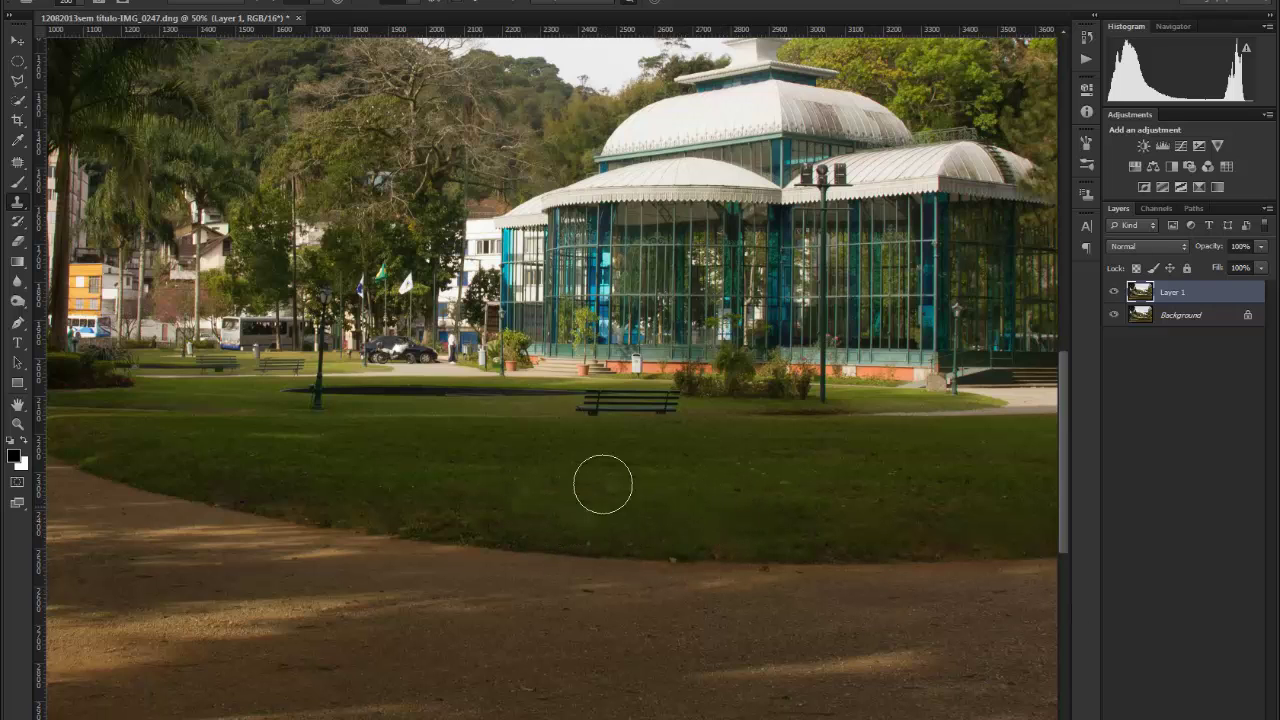
drag(534, 508, 668, 526)
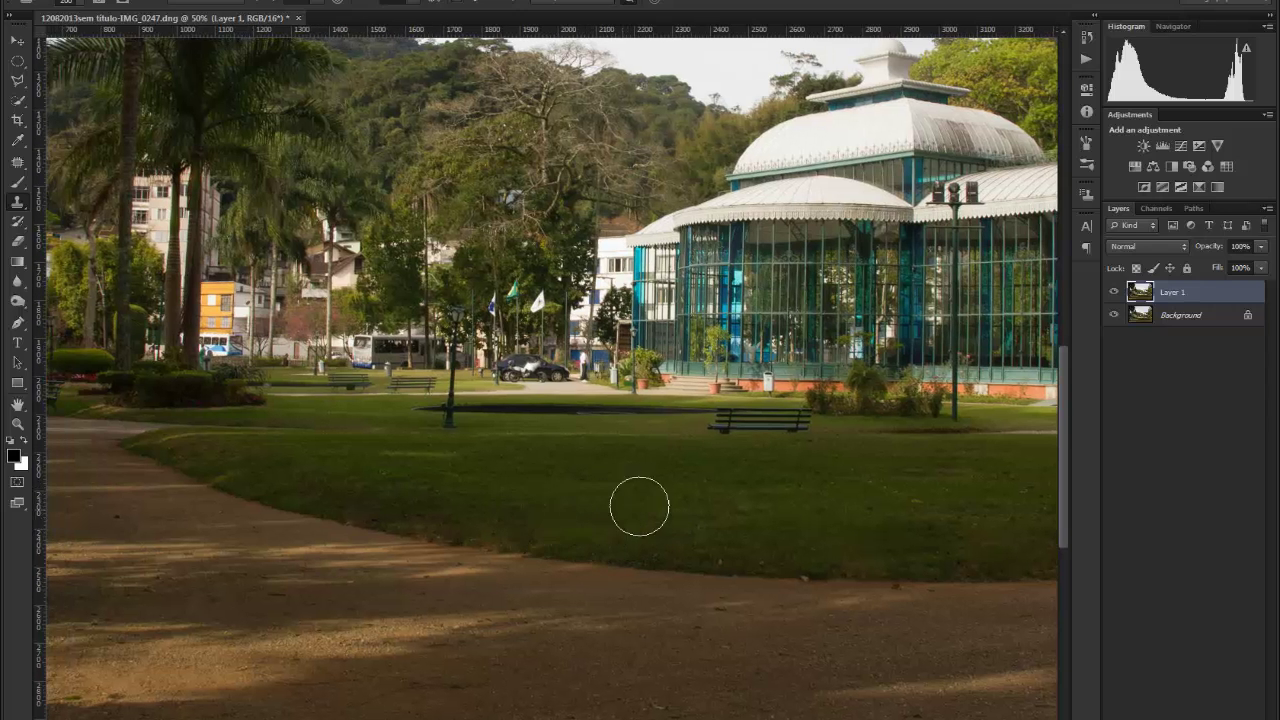
drag(629, 491, 714, 509)
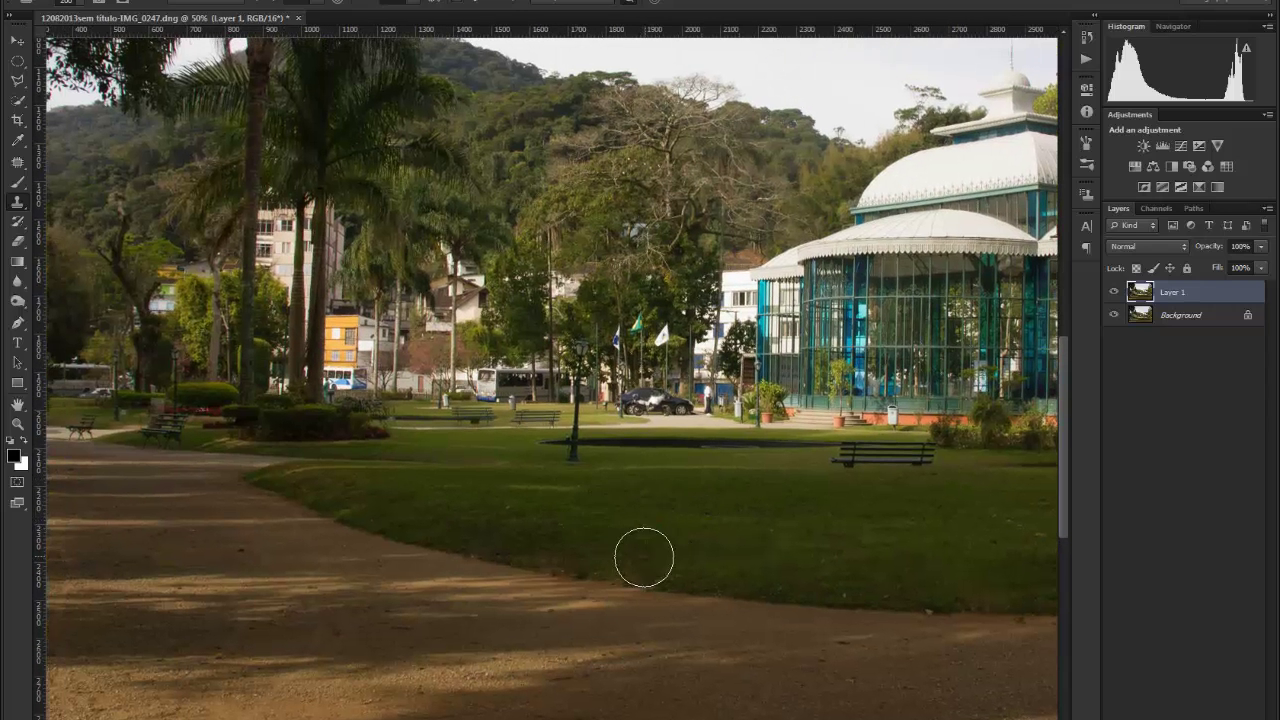
Step: Examine the retouched lawn up close and in full view, hiding and showing Layer 1 to check the cloned grass against the original
alt+click(700, 575)
alt+click(780, 640)
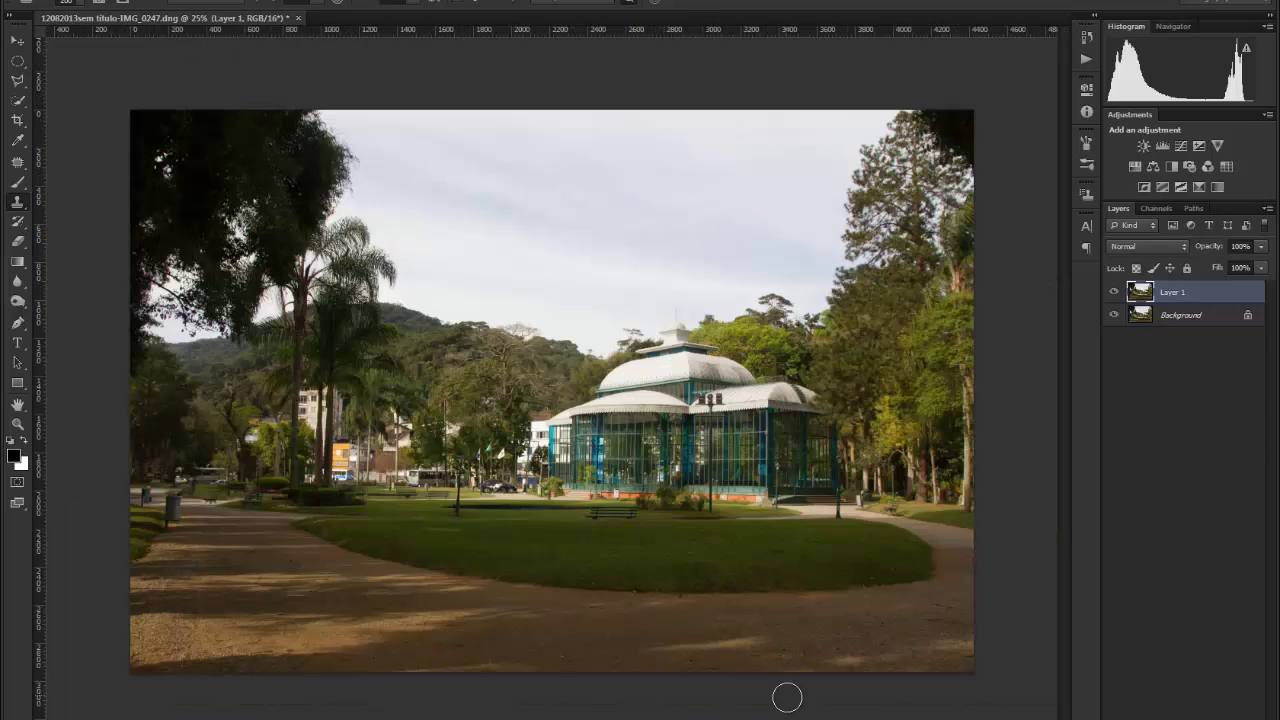
click(750, 610)
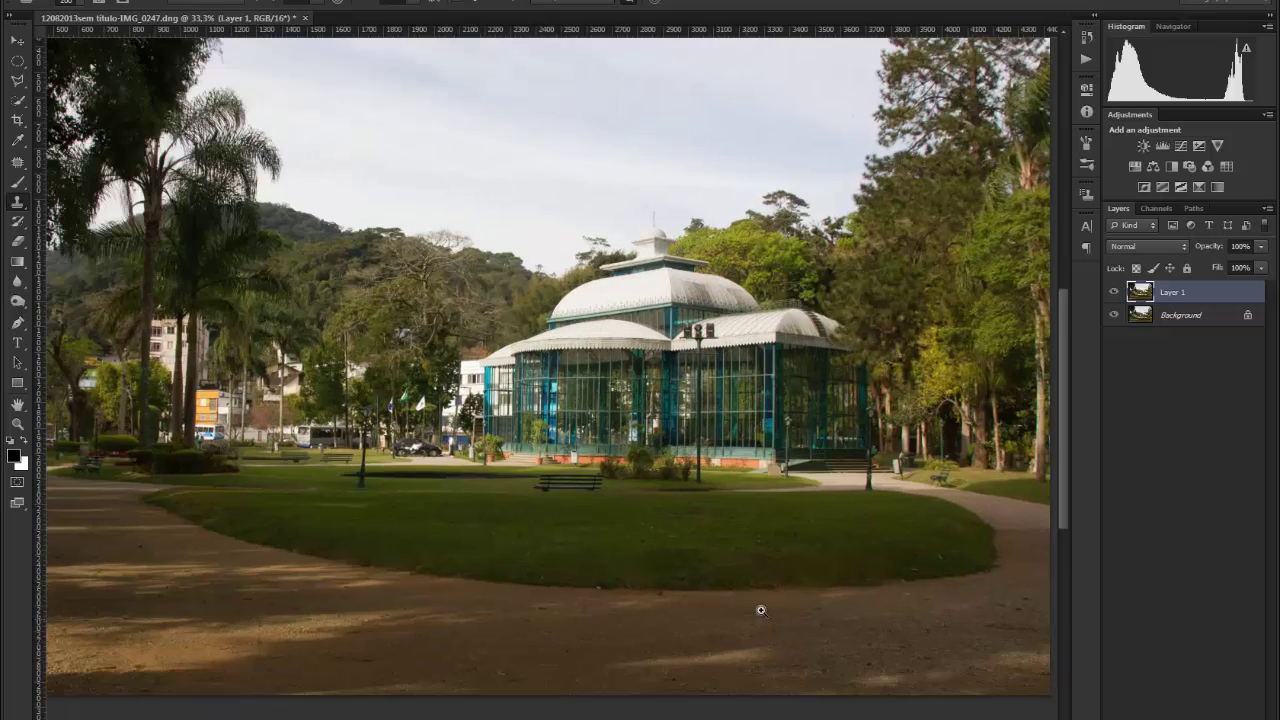
click(761, 610)
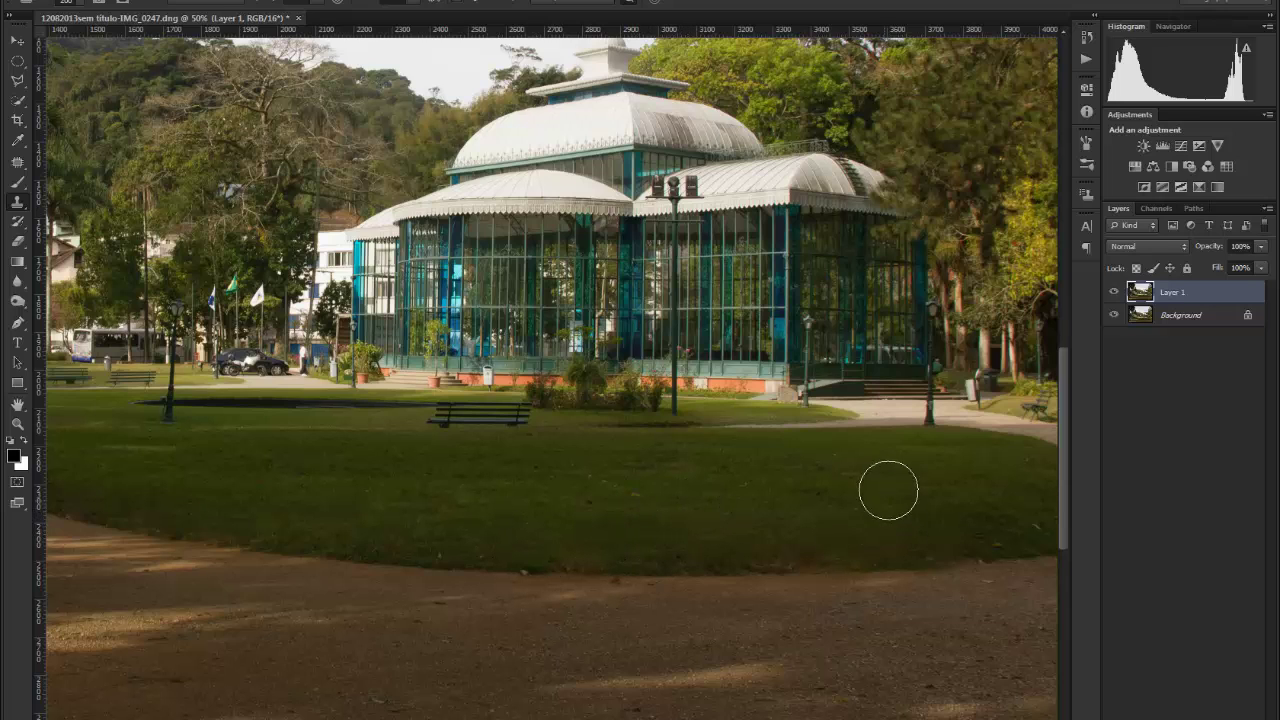
alt+click(809, 531)
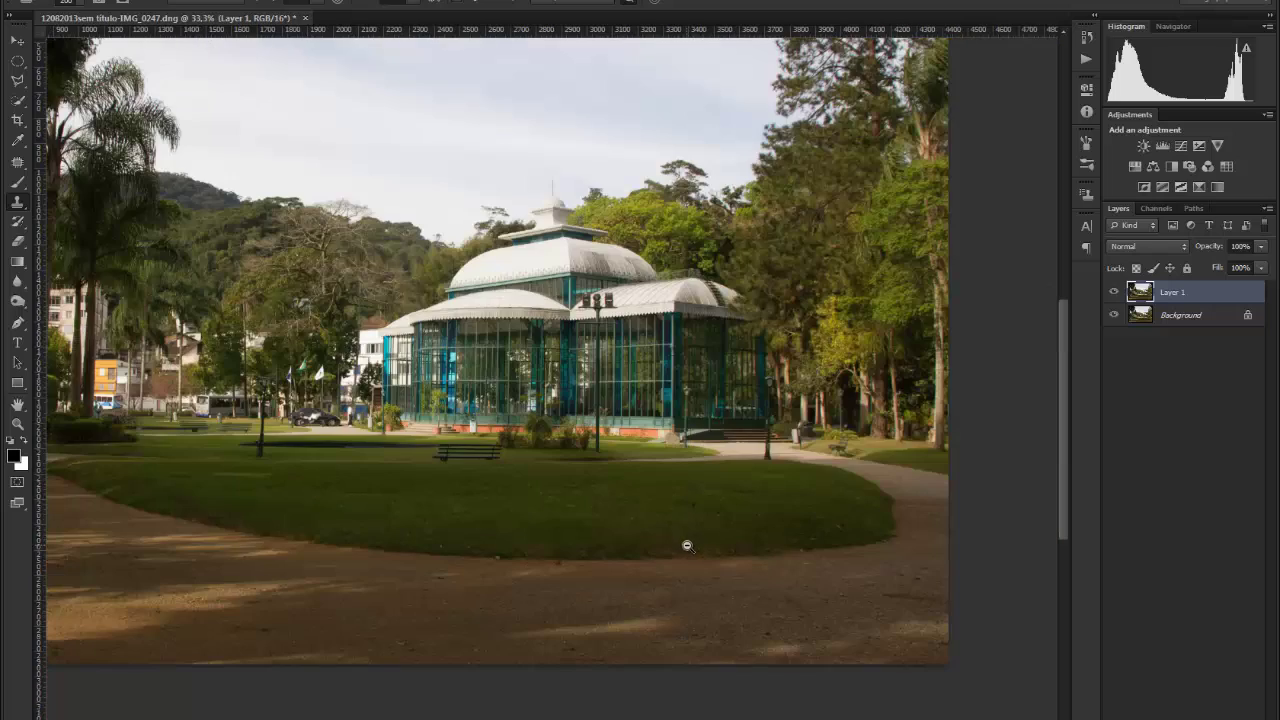
alt+click(710, 567)
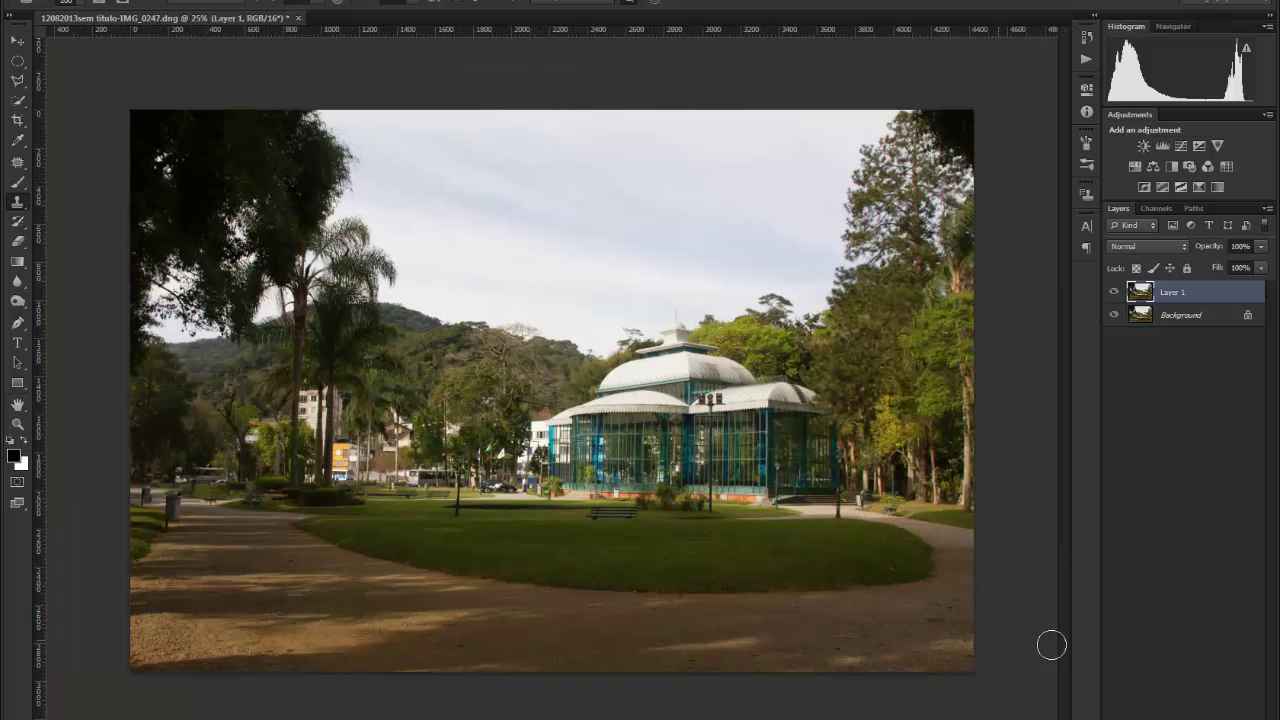
click(1115, 294)
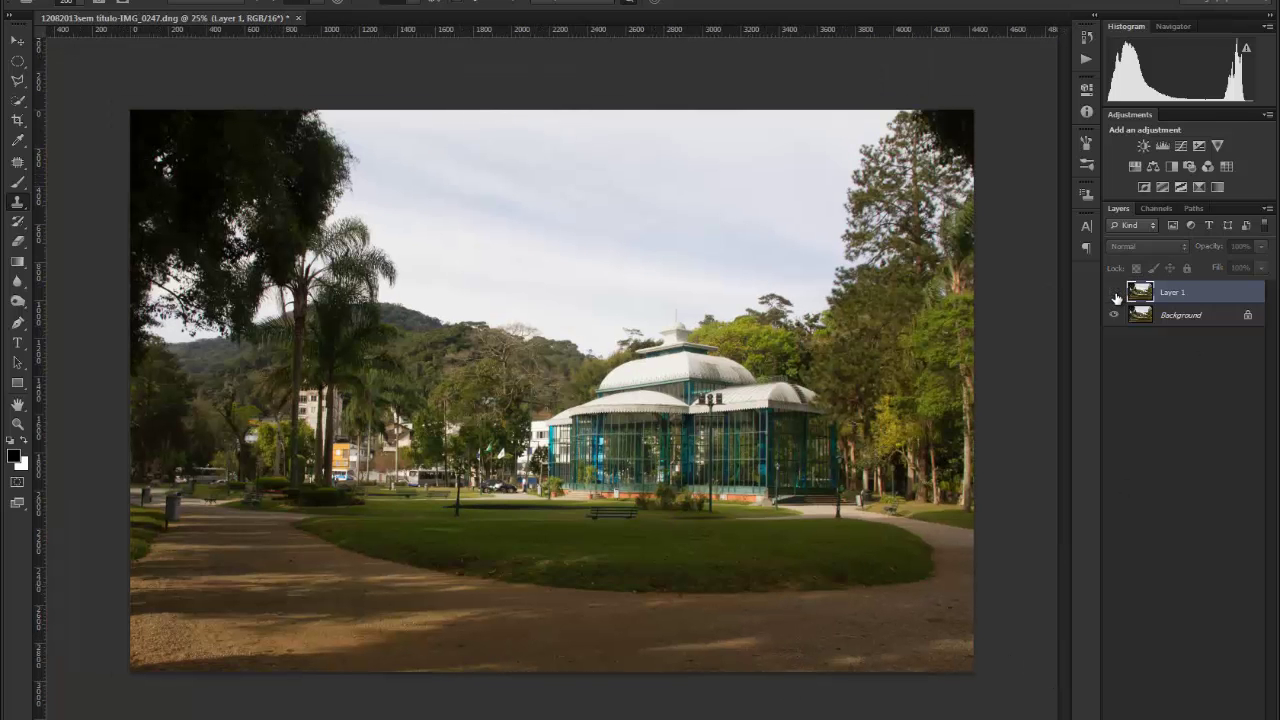
click(1114, 293)
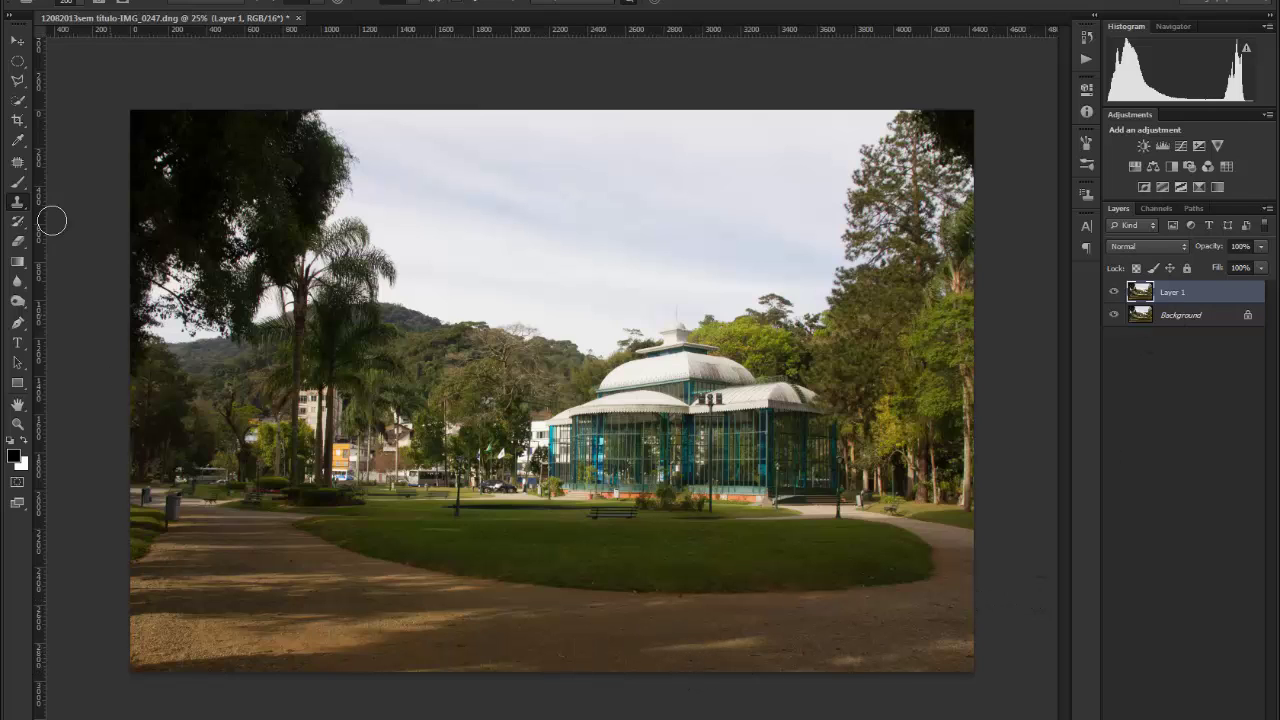
Step: Switch to the Spot Healing Brush and heal the small debris marks in the shaded foreground of the dirt path
drag(18, 161, 76, 159)
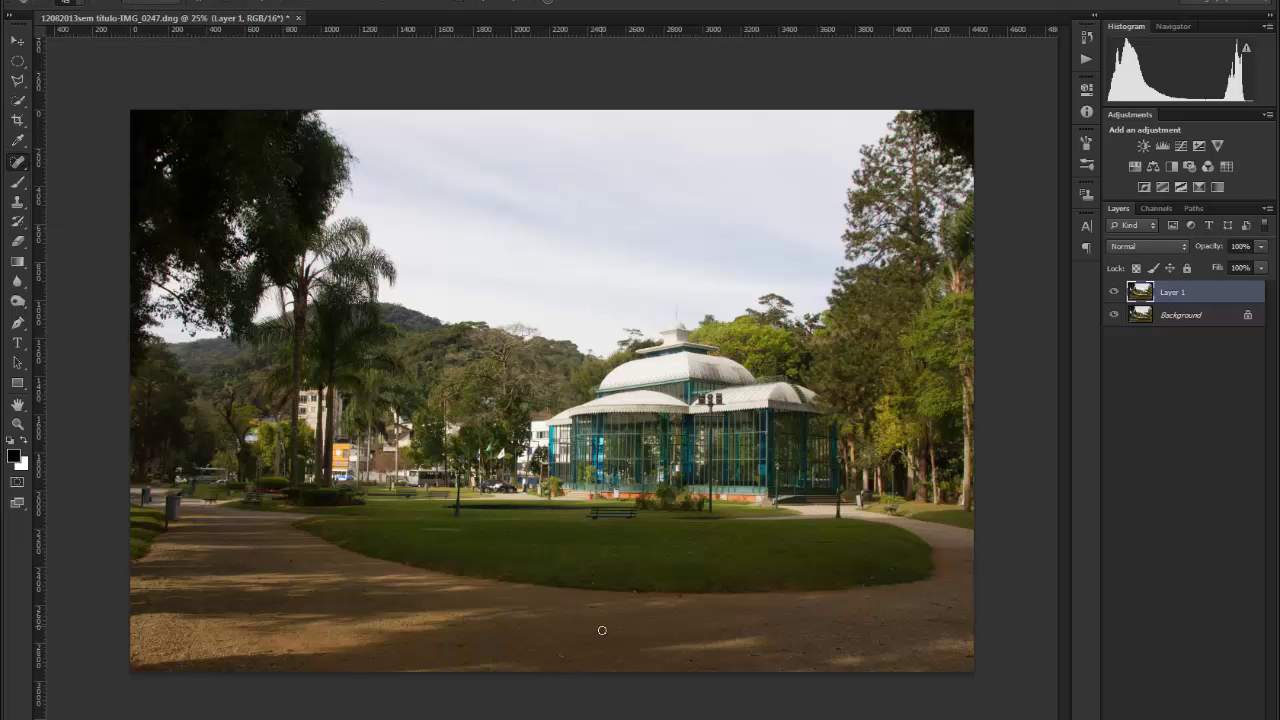
ctrl+click(570, 647)
ctrl+click(578, 650)
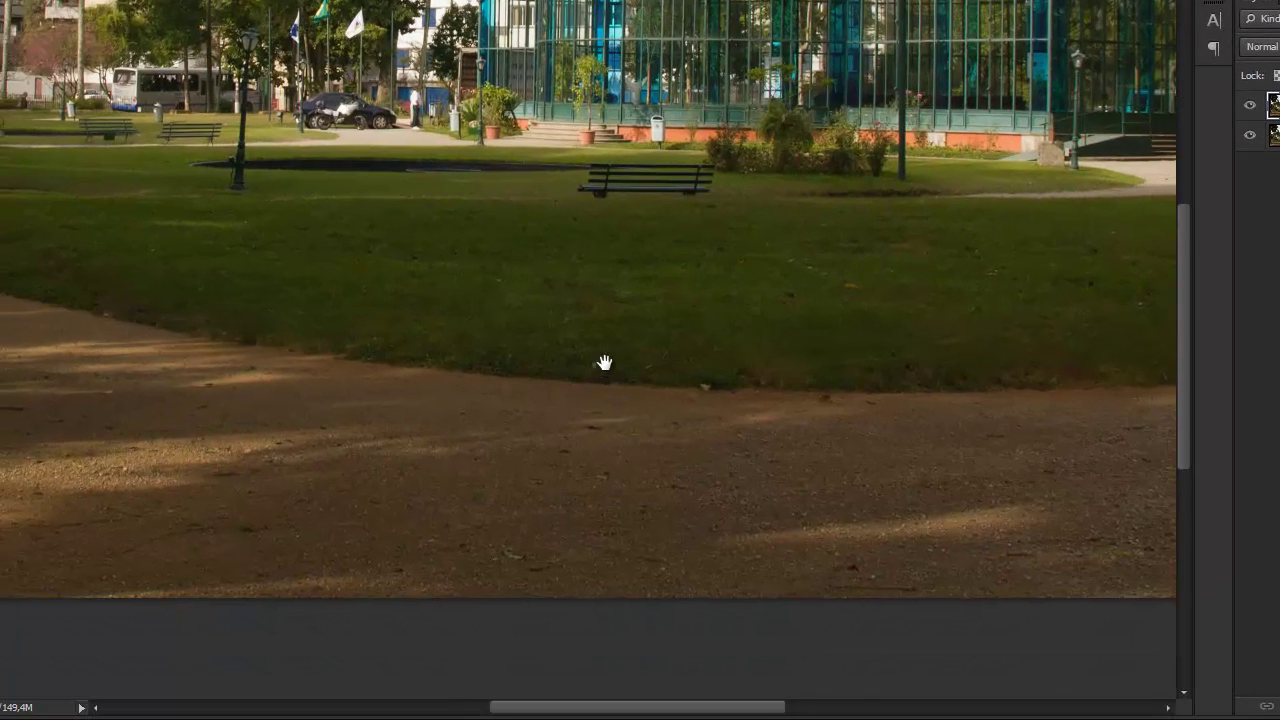
drag(558, 500, 603, 366)
drag(577, 421, 549, 423)
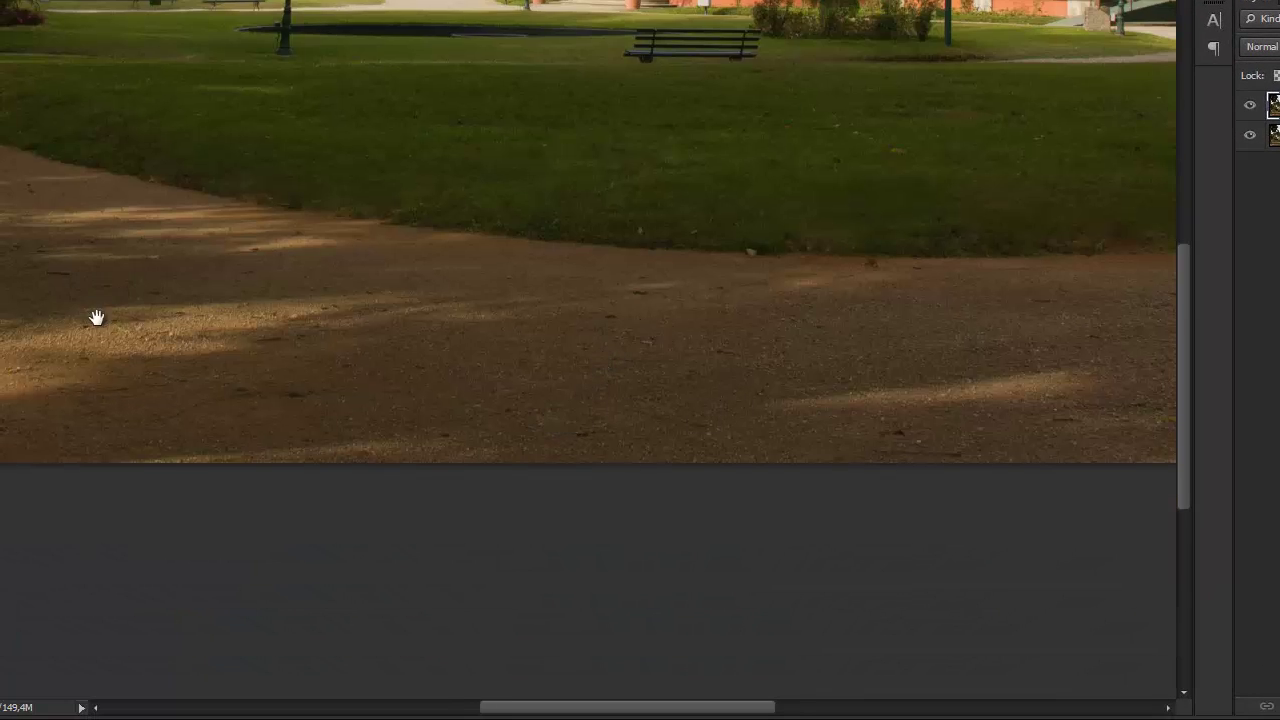
drag(94, 317, 305, 278)
mouse_move(366, 383)
mouse_down()
mouse_move(501, 358)
mouse_move(450, 406)
mouse_up()
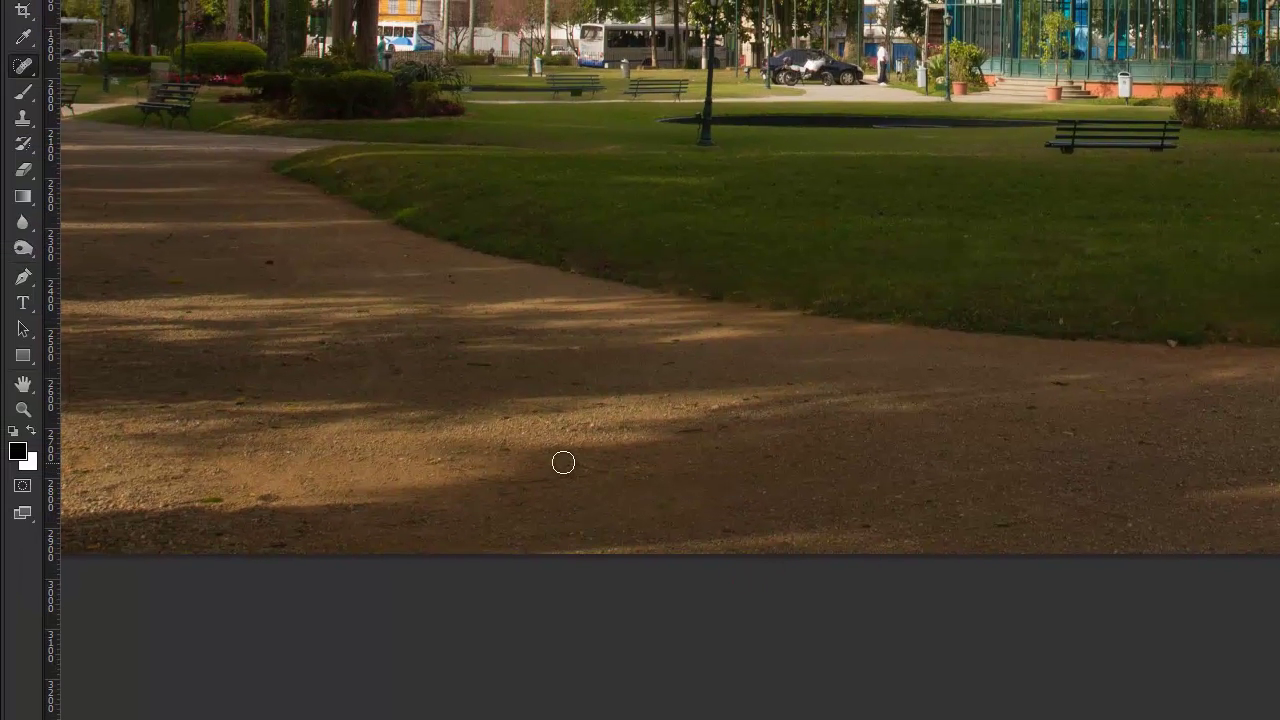
mouse_move(570, 480)
mouse_down()
mouse_move(505, 491)
mouse_move(452, 478)
mouse_up()
drag(674, 430, 698, 429)
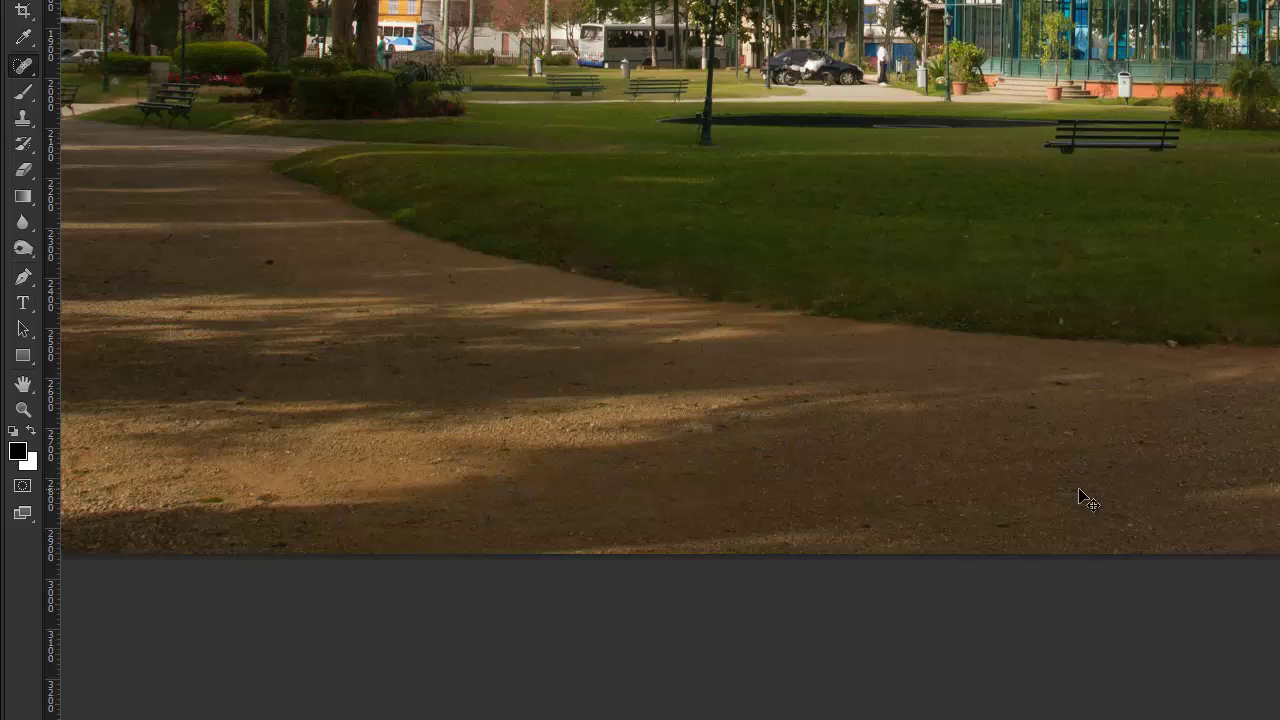
Step: With the Spot Healing Brush, remove the dark leaf on the path's left side and the remaining marks in its right foreground
right_click(36, 67)
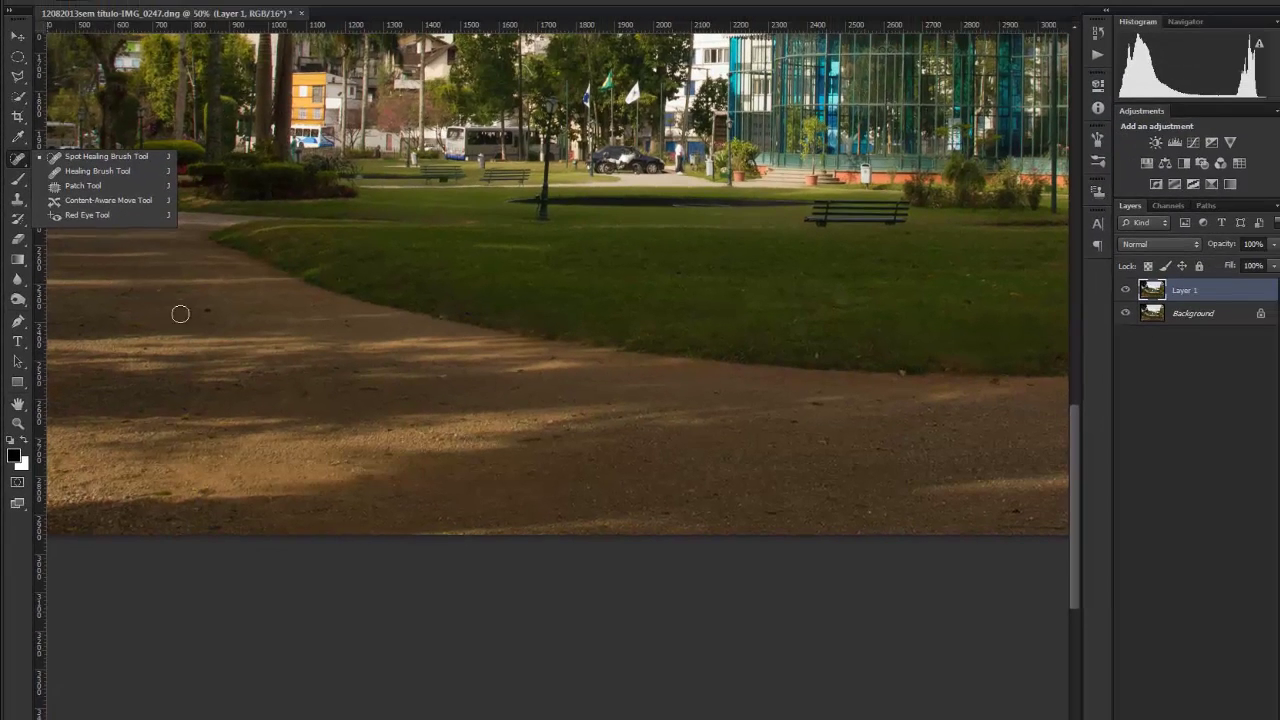
click(89, 162)
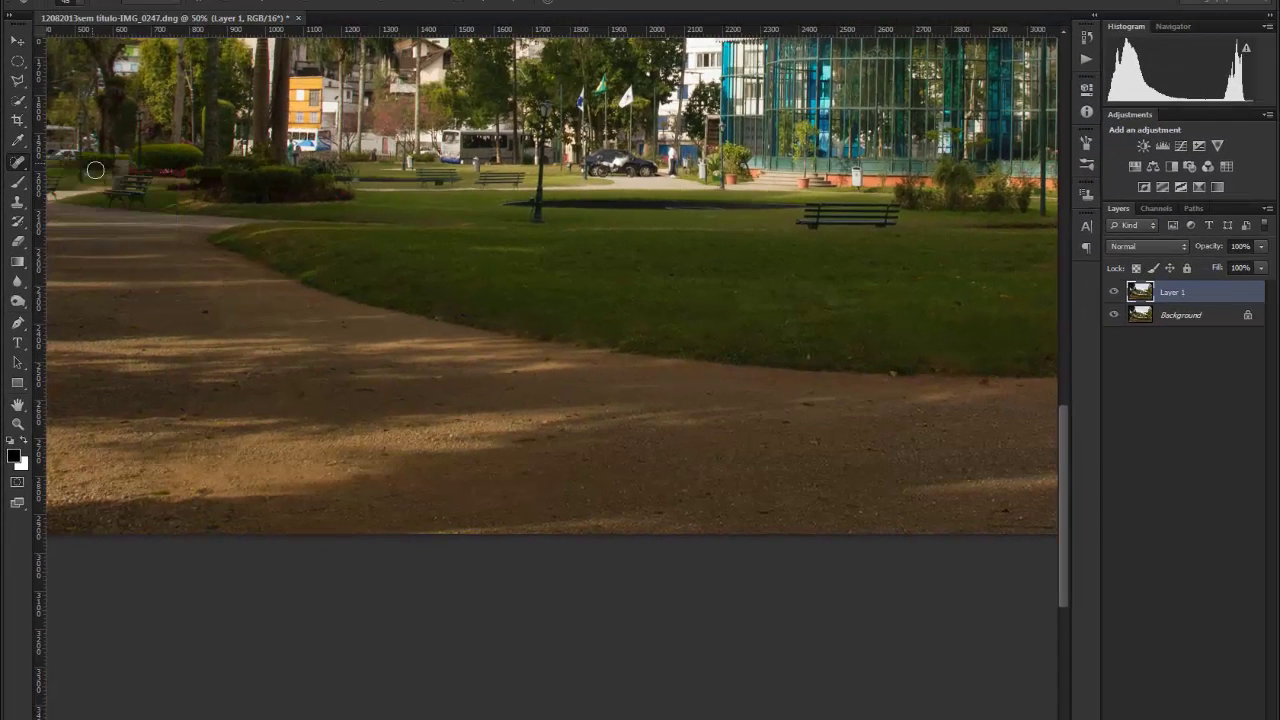
click(207, 311)
drag(936, 479, 596, 433)
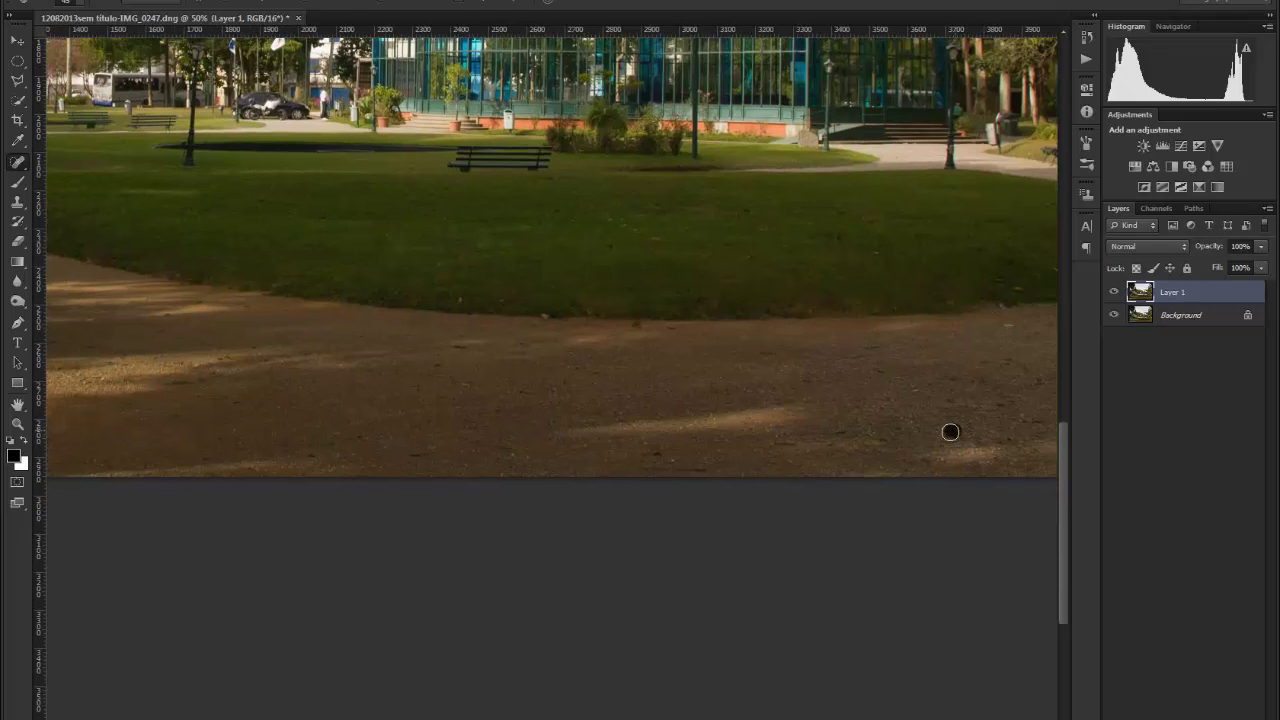
click(950, 432)
drag(643, 457, 662, 455)
drag(192, 384, 177, 383)
scroll(604, 381, down, 2)
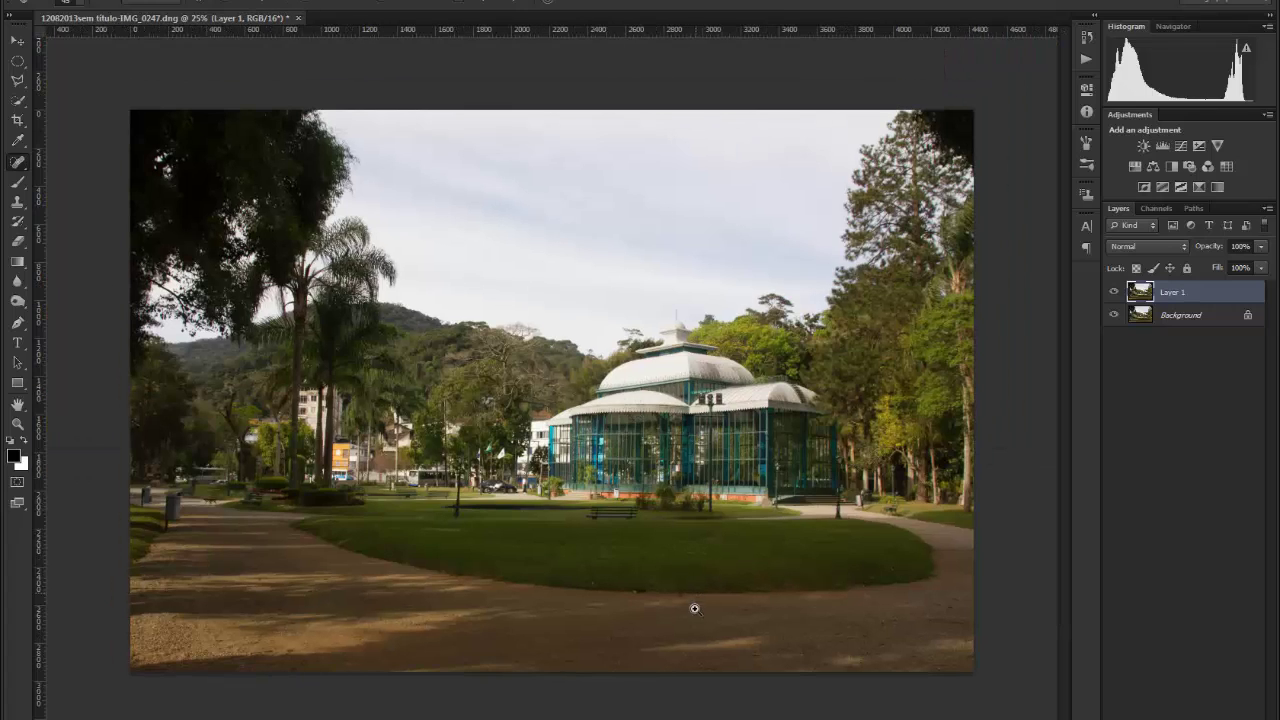
scroll(690, 627, up, 2)
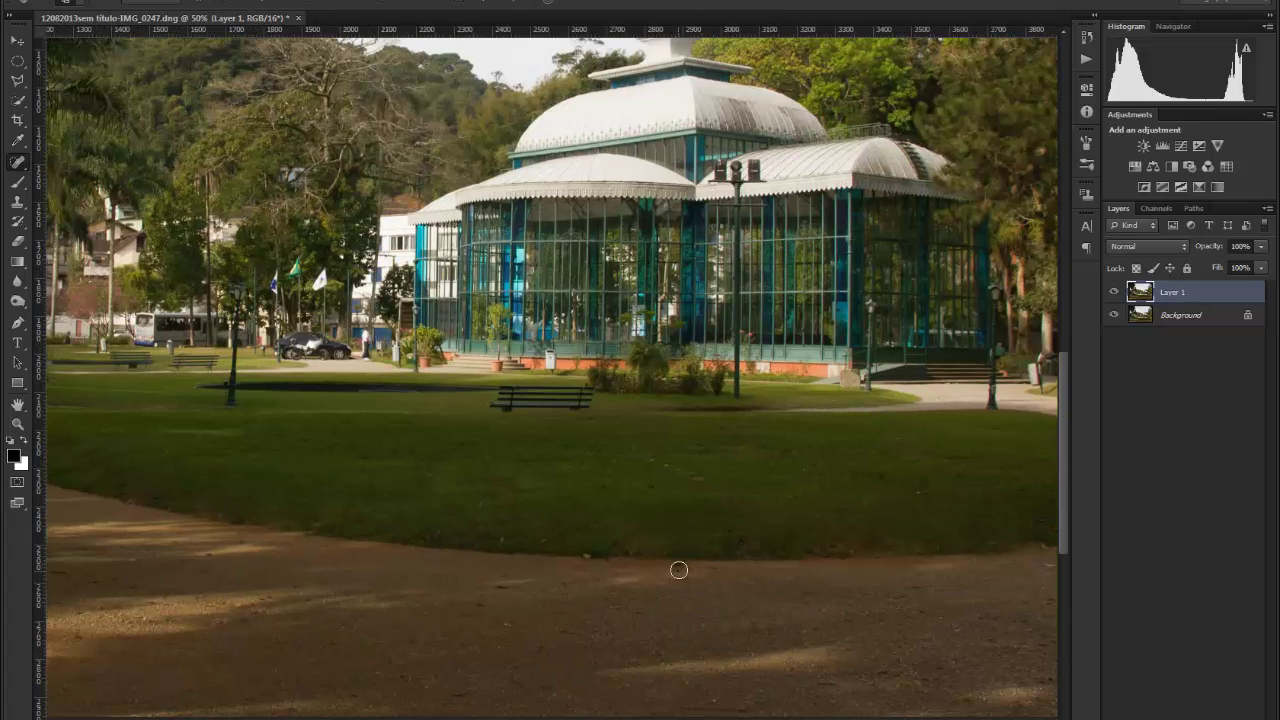
drag(378, 569, 660, 534)
drag(377, 500, 530, 491)
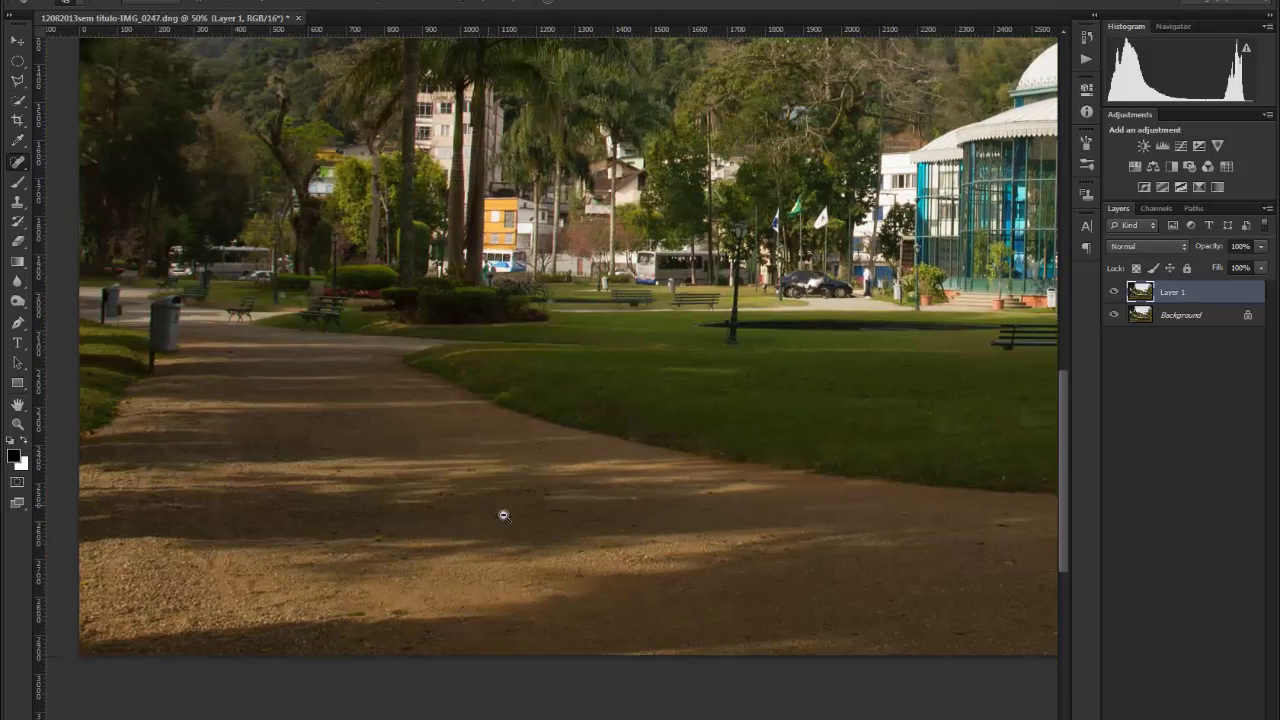
scroll(520, 525, down, 2)
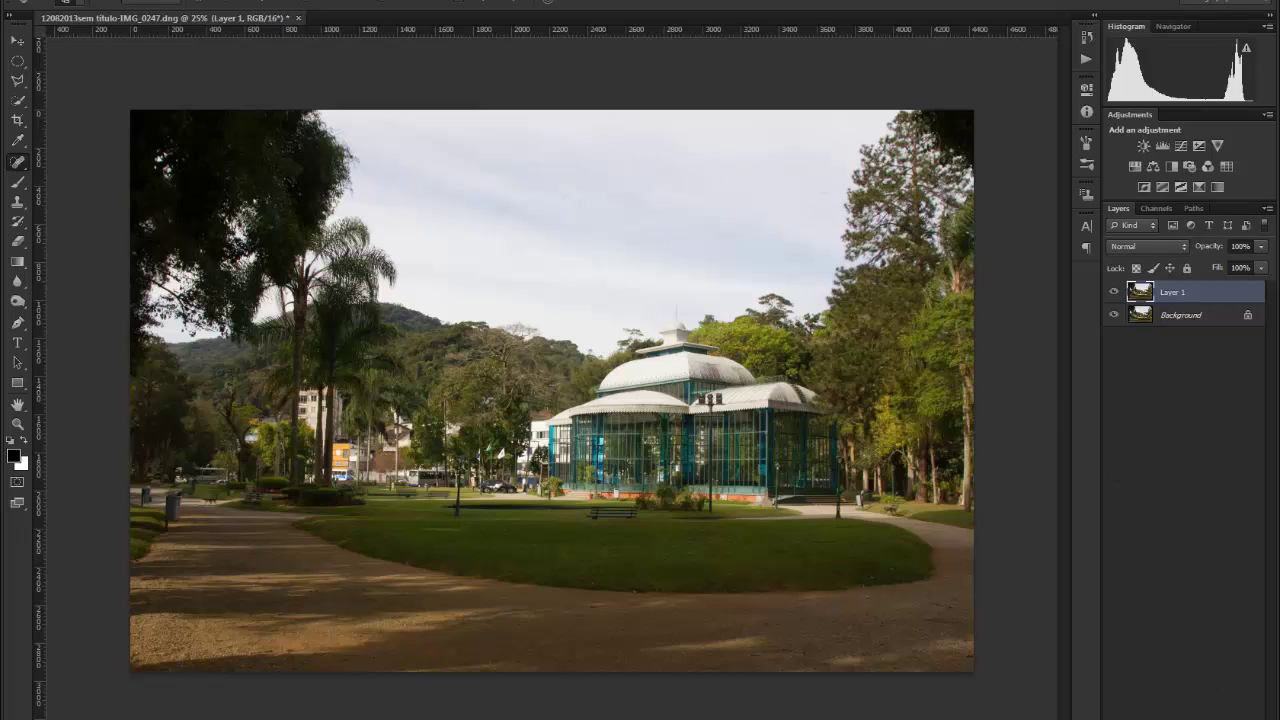
Step: Add a Curves adjustment layer, pulling the highlights down to darken the sky and setting a lower point at input 95, output 74
click(1187, 718)
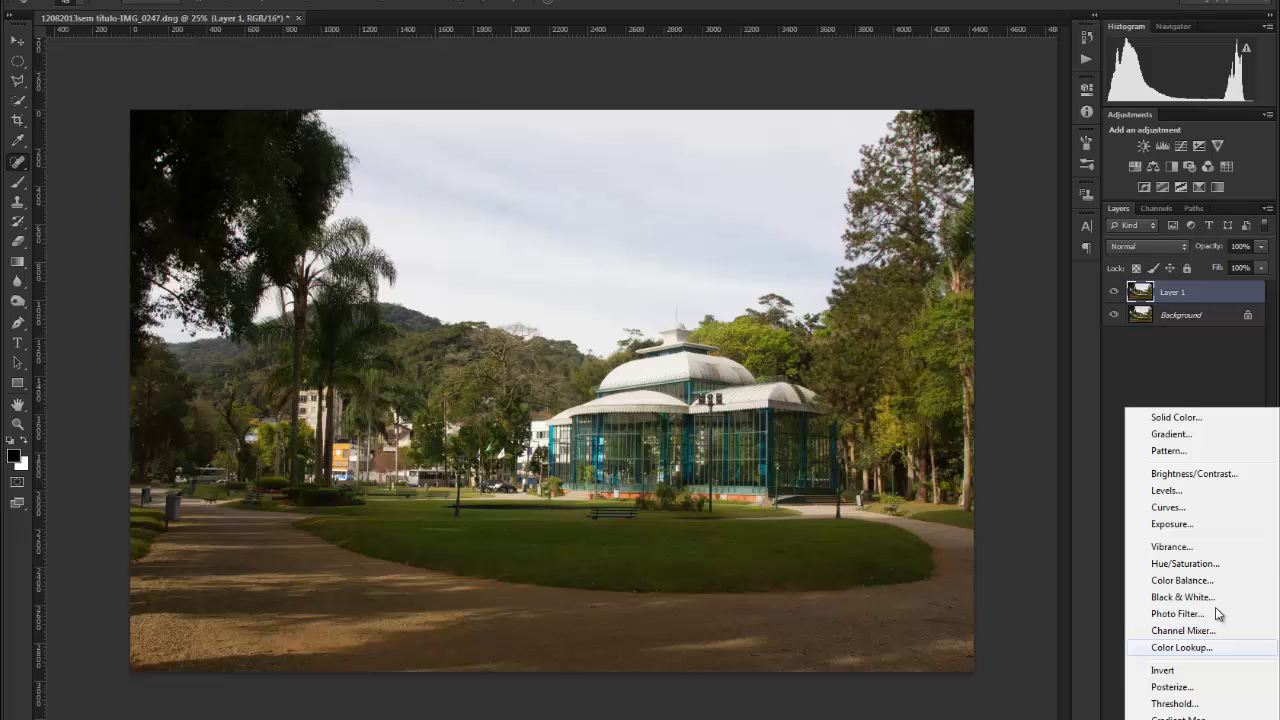
click(1166, 507)
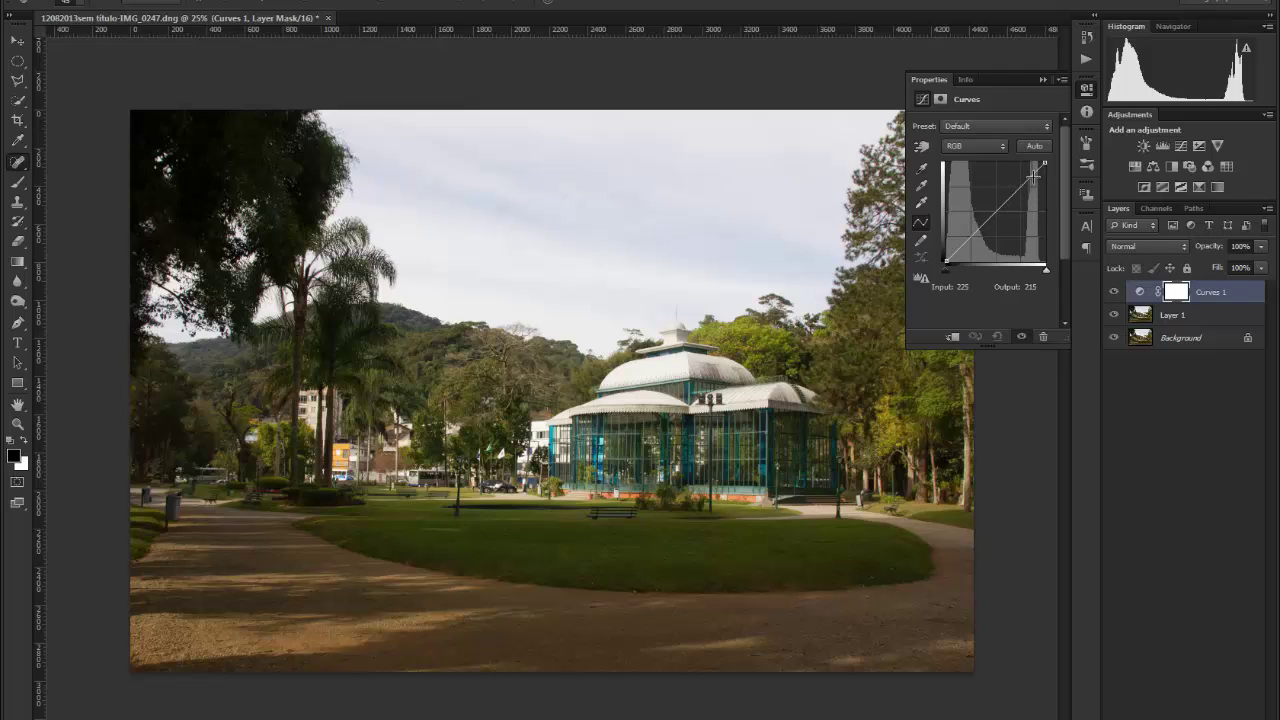
drag(1031, 176, 1026, 199)
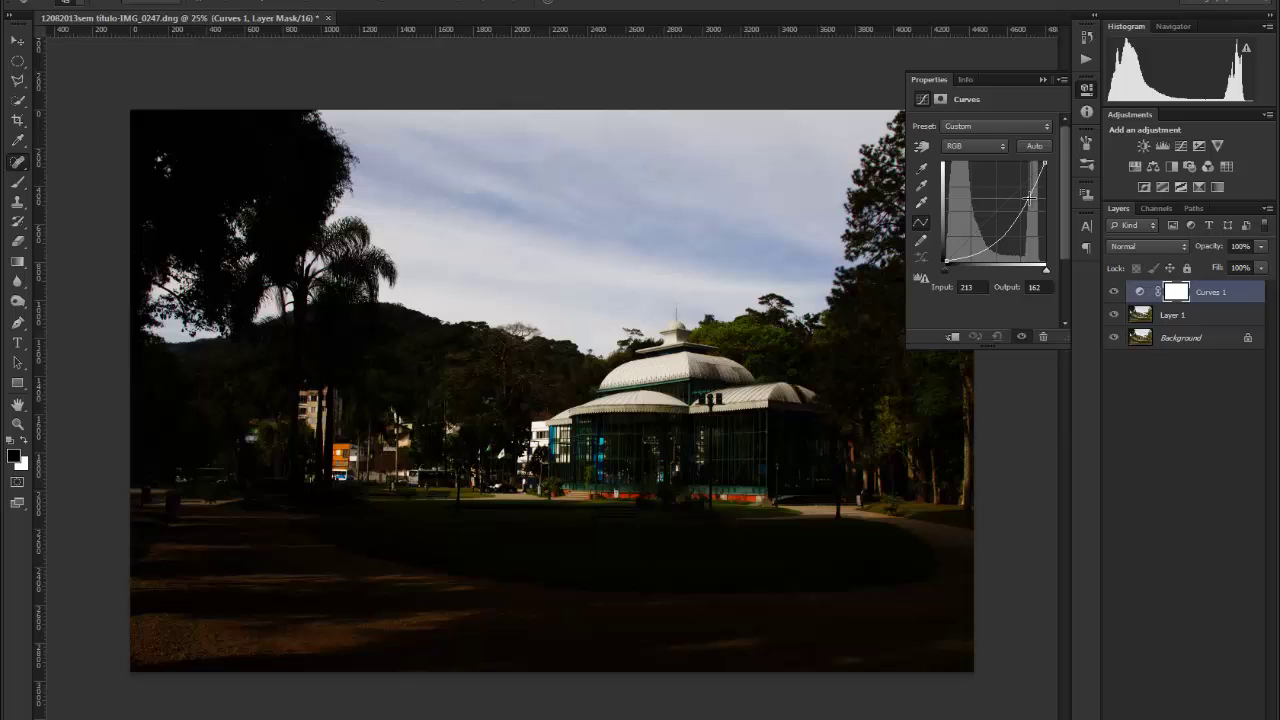
drag(1029, 198, 1028, 206)
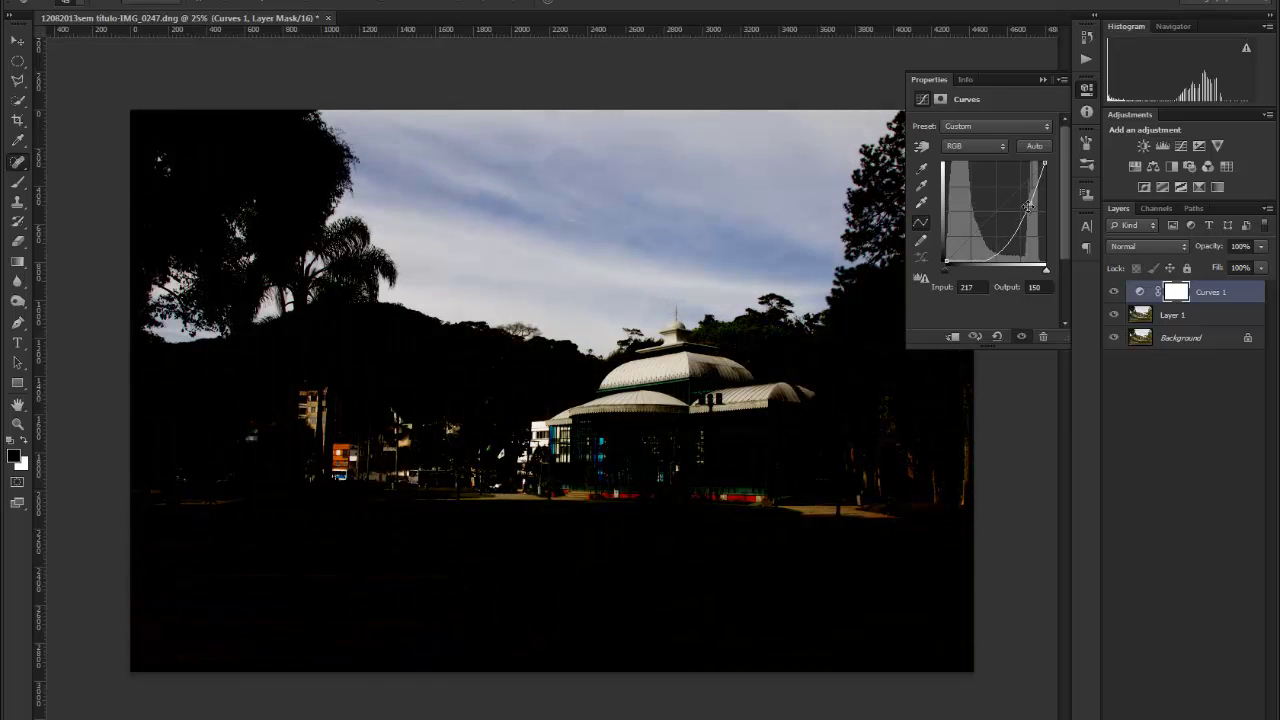
drag(998, 251, 988, 238)
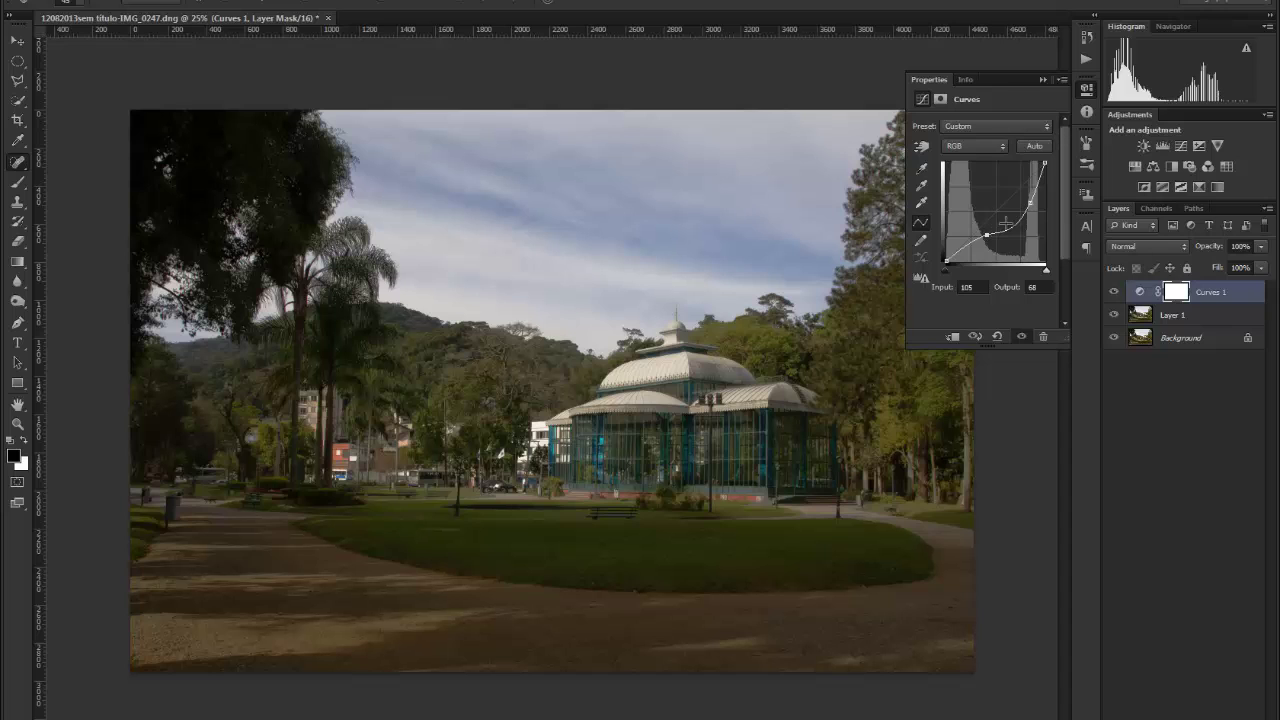
drag(1030, 203, 984, 232)
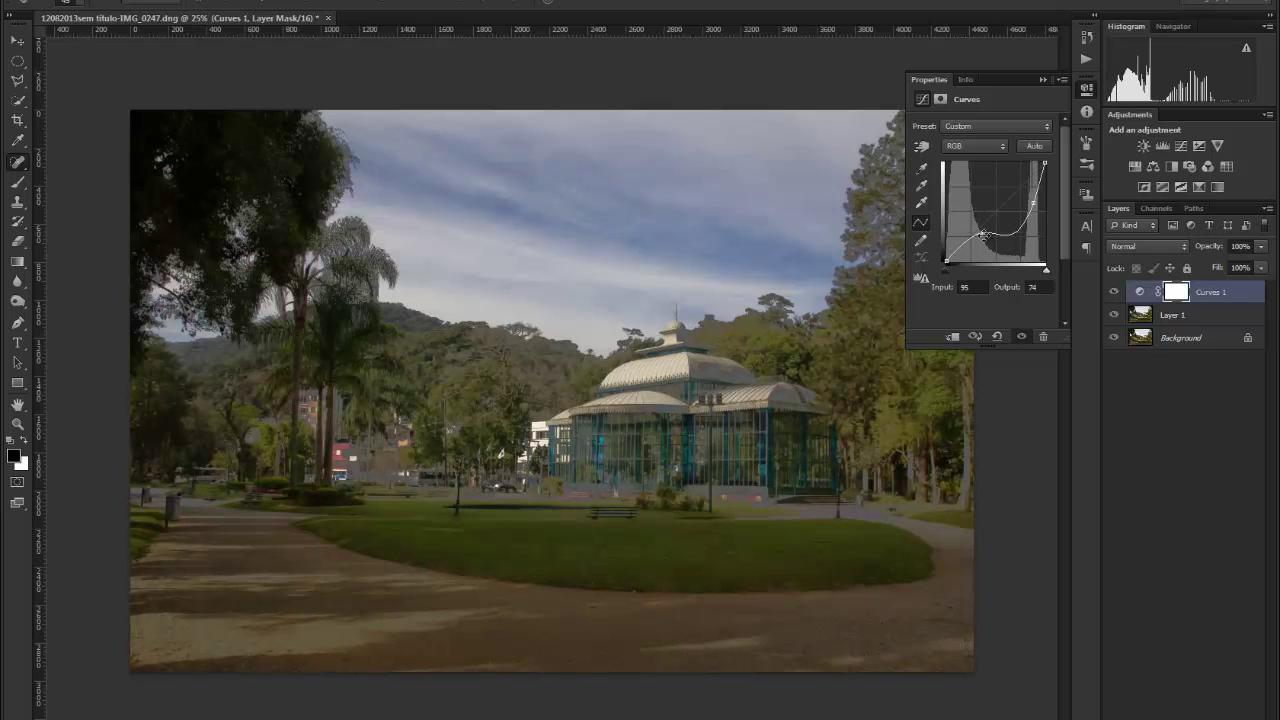
Step: Invert the Curves layer mask to black so the darkening is hidden across the photo
click(1181, 297)
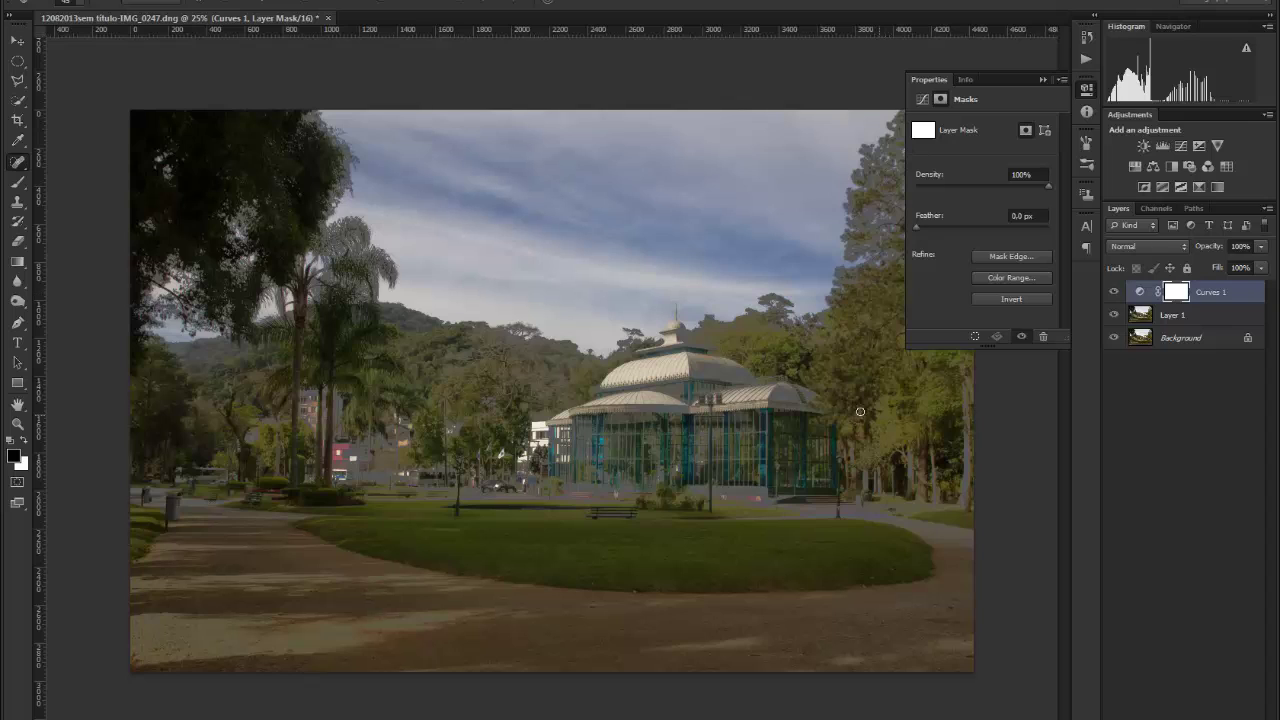
click(1045, 81)
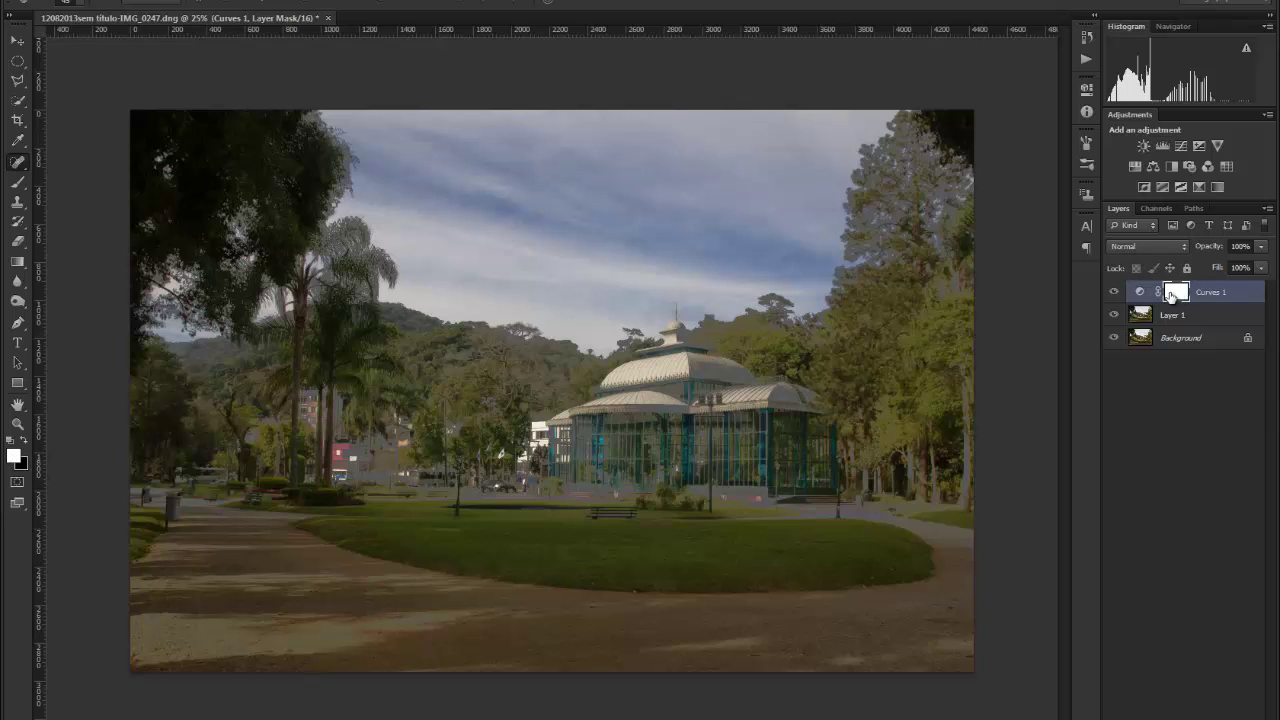
key(ctrl+i)
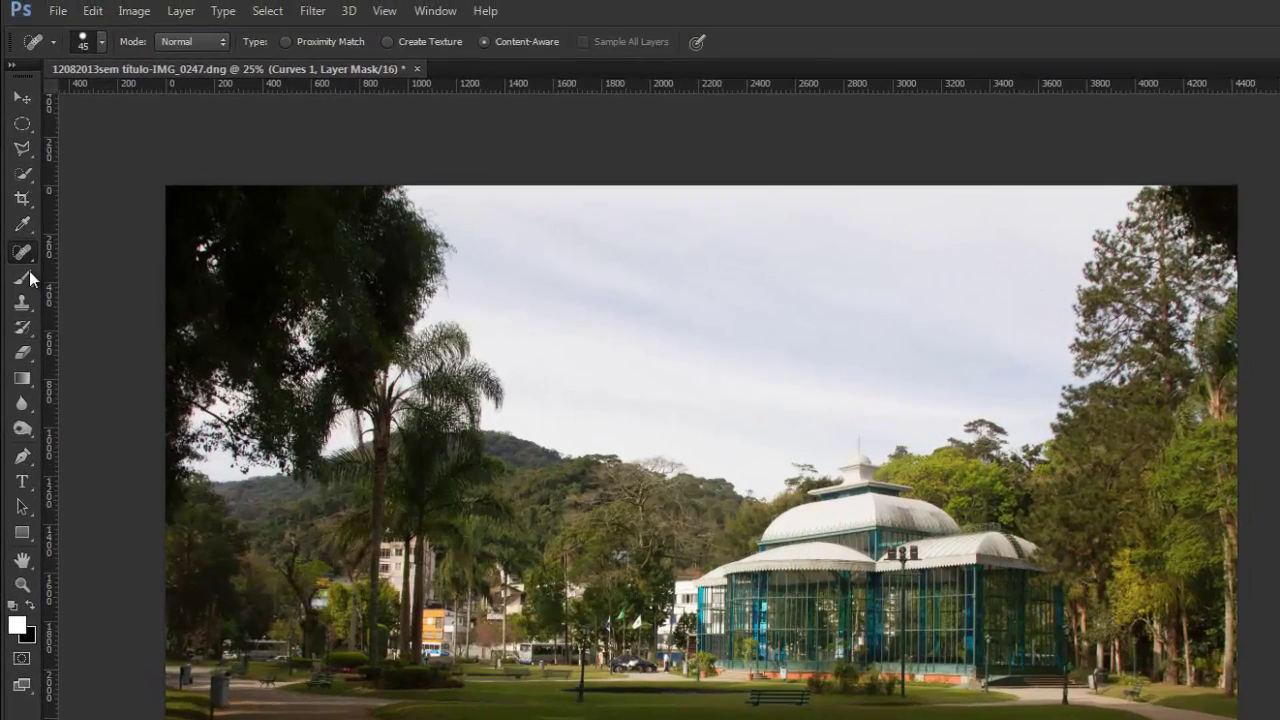
Step: Using a 900 px Brush at 50% opacity, paint white over the sky on the Curves mask
click(17, 181)
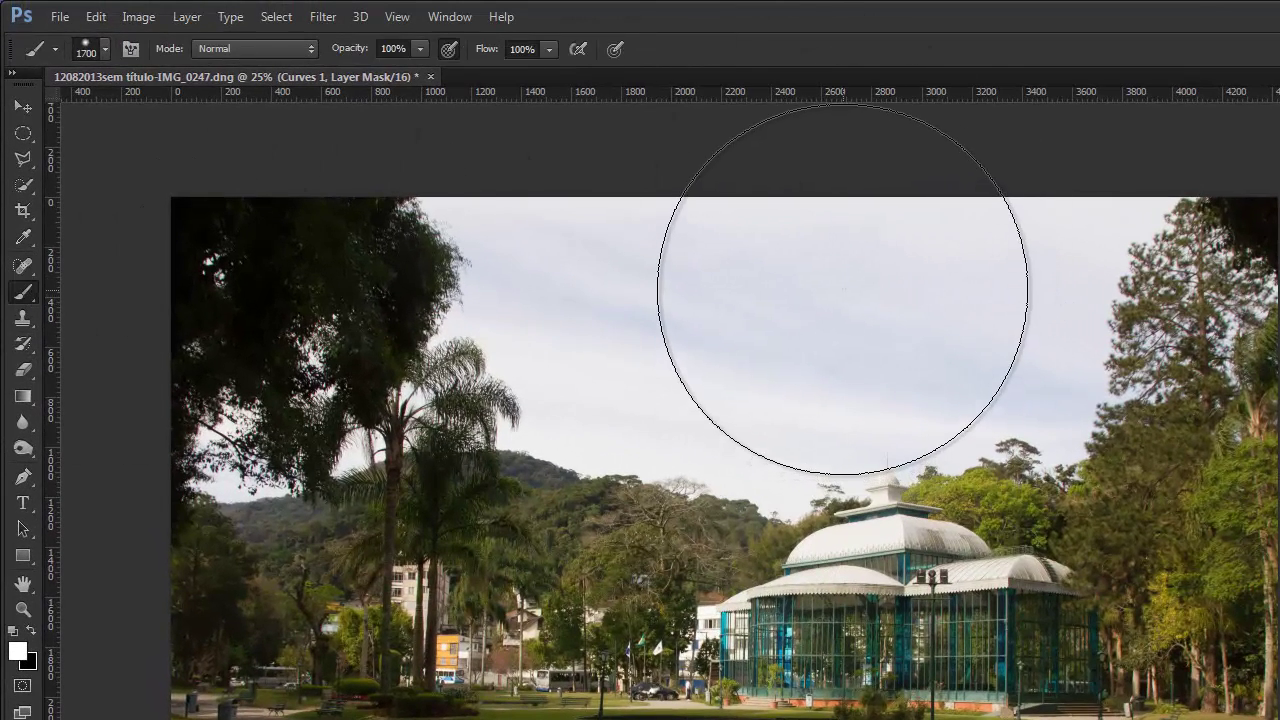
key(bracketleft)
key(bracketleft)
key(bracketleft)
key(bracketleft)
key(bracketleft)
key(bracketleft)
key(bracketleft)
key(bracketleft)
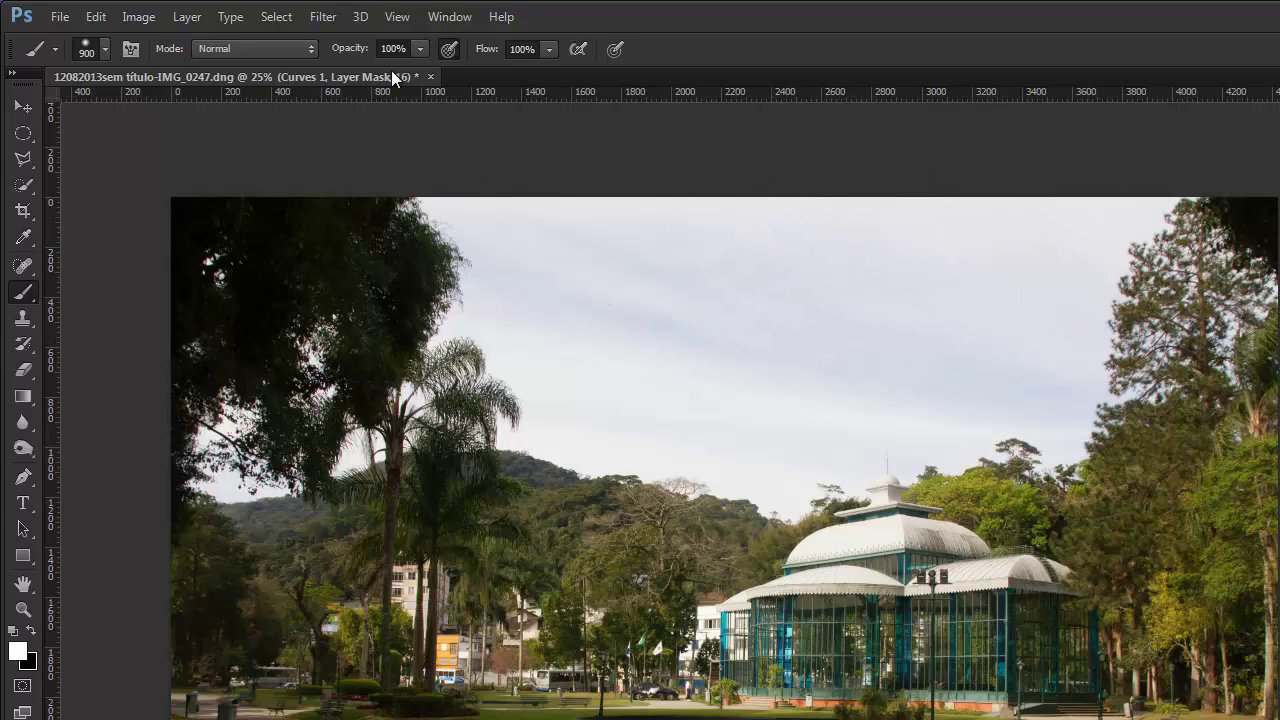
click(406, 48)
text(50)
key(Return)
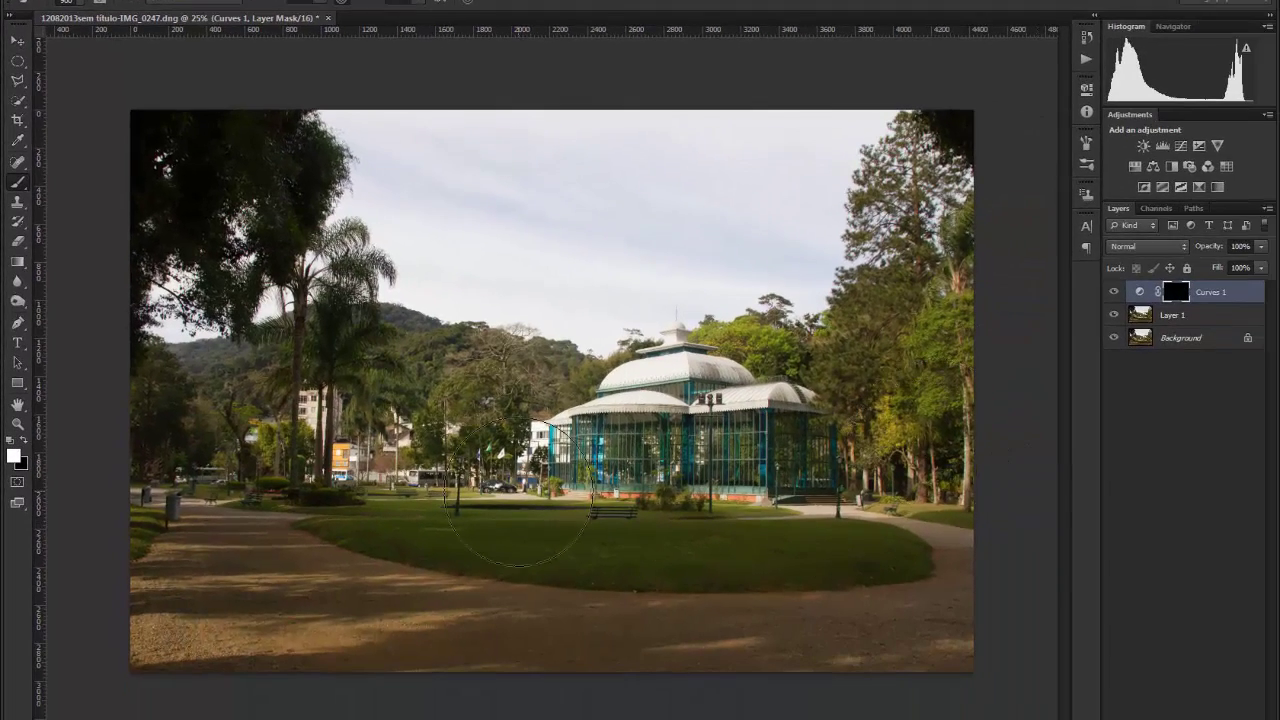
mouse_move(499, 187)
mouse_down()
mouse_move(437, 157)
mouse_move(468, 179)
mouse_move(588, 210)
mouse_move(733, 184)
mouse_move(602, 155)
mouse_move(500, 174)
mouse_move(644, 236)
mouse_move(754, 181)
mouse_move(463, 163)
mouse_move(491, 222)
mouse_move(714, 217)
mouse_move(383, 131)
mouse_move(446, 171)
mouse_move(773, 185)
mouse_move(468, 152)
mouse_move(571, 160)
mouse_move(846, 132)
mouse_move(789, 186)
mouse_move(615, 263)
mouse_move(685, 214)
mouse_move(765, 202)
mouse_move(473, 237)
mouse_move(610, 239)
mouse_move(559, 249)
mouse_move(402, 196)
mouse_move(591, 263)
mouse_move(580, 244)
mouse_move(652, 261)
mouse_move(743, 231)
mouse_move(595, 256)
mouse_move(835, 136)
mouse_move(792, 139)
mouse_move(826, 124)
mouse_move(851, 83)
mouse_move(869, 86)
mouse_move(733, 185)
mouse_move(426, 135)
mouse_move(540, 196)
mouse_move(429, 186)
mouse_move(501, 239)
mouse_move(443, 238)
mouse_move(561, 251)
mouse_move(483, 234)
mouse_move(521, 227)
mouse_move(359, 132)
mouse_move(382, 126)
mouse_move(360, 109)
mouse_move(617, 182)
mouse_move(533, 205)
mouse_move(620, 266)
mouse_move(440, 240)
mouse_move(669, 249)
mouse_move(650, 234)
mouse_move(831, 142)
mouse_move(819, 114)
mouse_move(756, 149)
mouse_move(752, 206)
mouse_move(808, 193)
mouse_move(790, 206)
mouse_move(474, 210)
mouse_move(411, 134)
mouse_move(474, 195)
mouse_move(434, 201)
mouse_move(441, 213)
mouse_move(412, 208)
mouse_move(505, 244)
mouse_move(880, 185)
mouse_move(914, 251)
mouse_move(801, 359)
mouse_move(330, 257)
mouse_move(495, 332)
mouse_up()
Step: Paint black with a smaller brush on the Curves mask over the pavilion roof and right-hand trees to remove the darkening there
key(x)
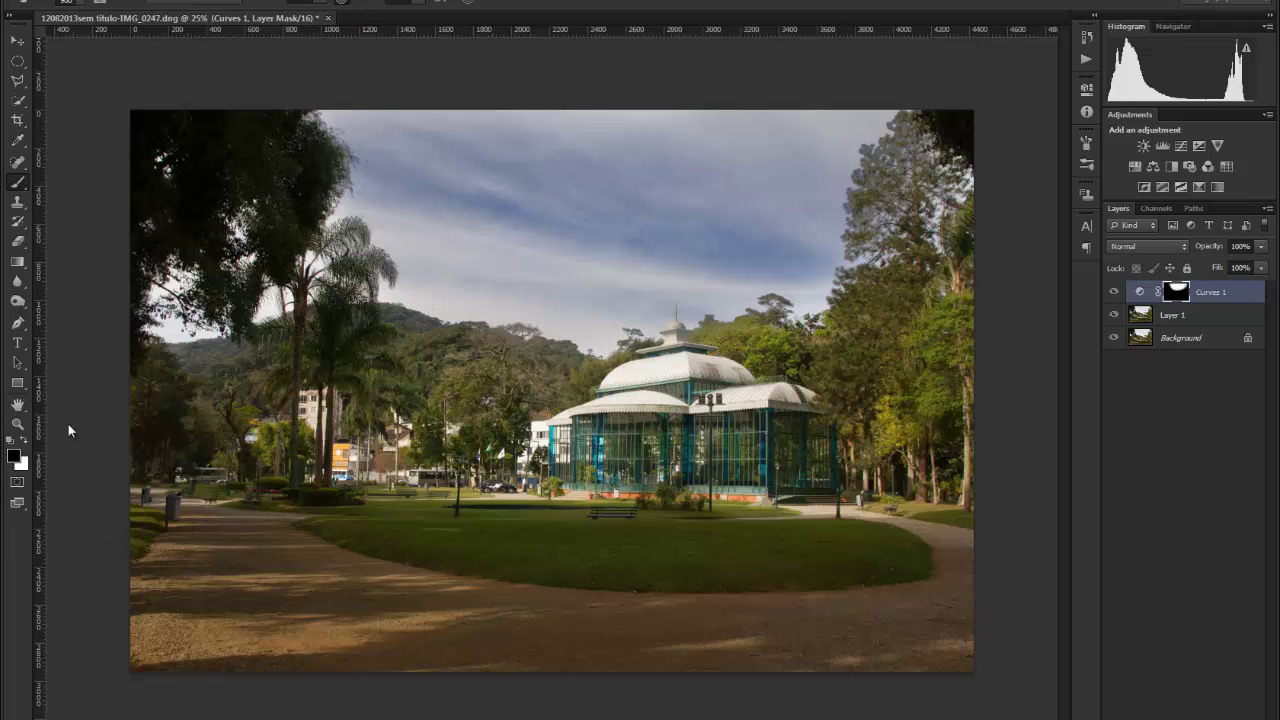
mouse_move(689, 277)
mouse_down()
mouse_move(691, 289)
mouse_move(723, 257)
mouse_up()
key(bracketleft)
key(bracketleft)
key(bracketleft)
key(bracketleft)
key(bracketright)
key(bracketright)
key(bracketright)
mouse_move(903, 200)
mouse_down()
mouse_move(883, 171)
mouse_move(920, 133)
mouse_move(905, 165)
mouse_move(910, 154)
mouse_move(873, 177)
mouse_move(880, 226)
mouse_move(872, 218)
mouse_move(858, 310)
mouse_move(832, 363)
mouse_up()
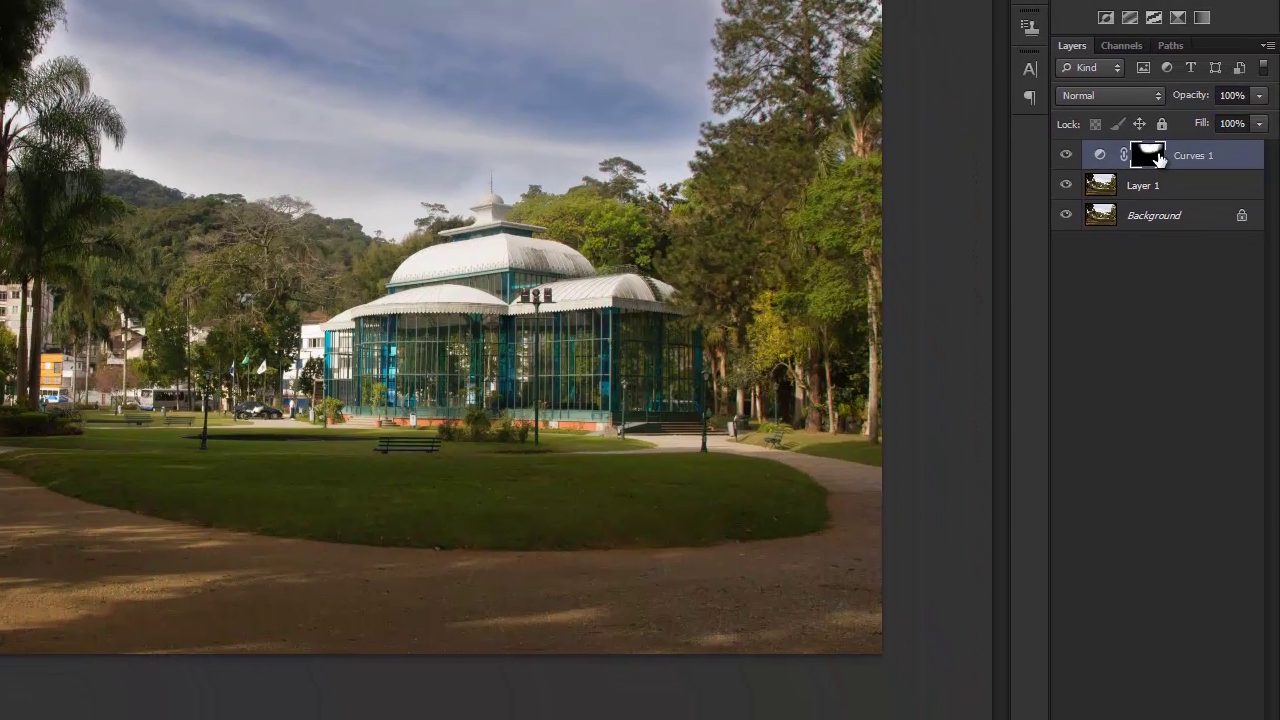
Step: Feather the Curves layer mask by 32.1 px to soften the transition between sky and surroundings
click(1258, 342)
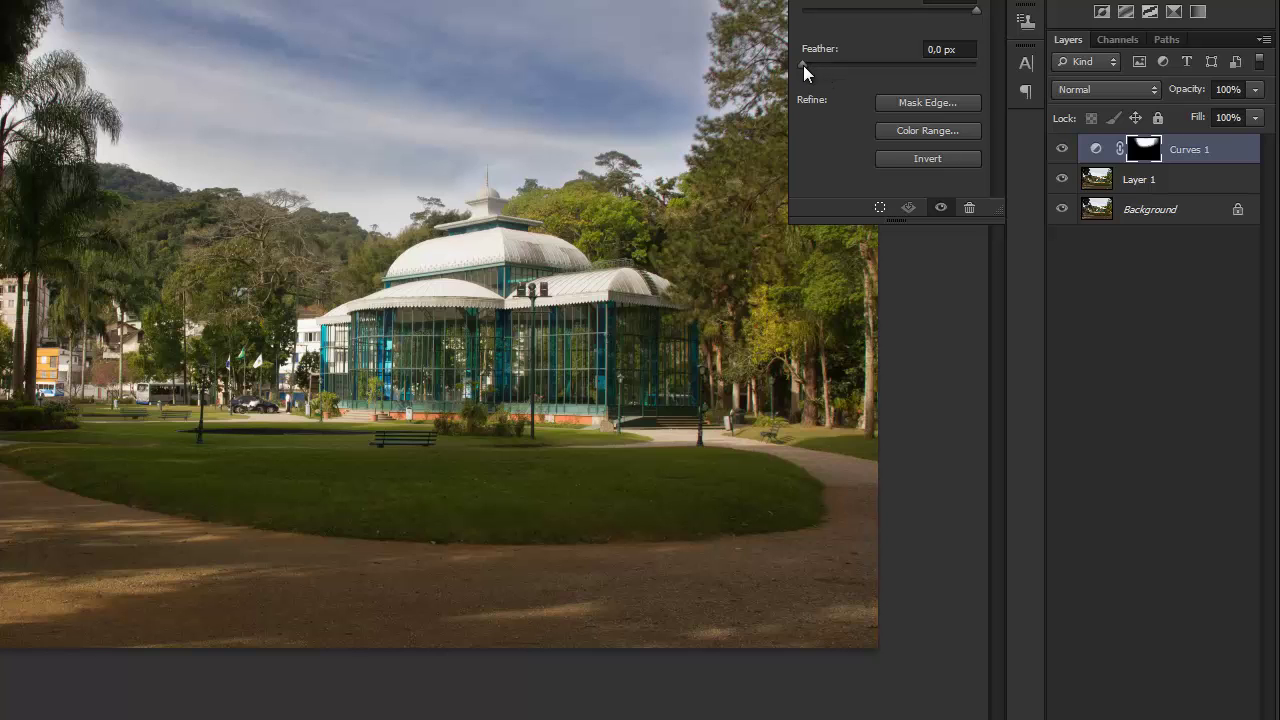
drag(803, 65, 900, 81)
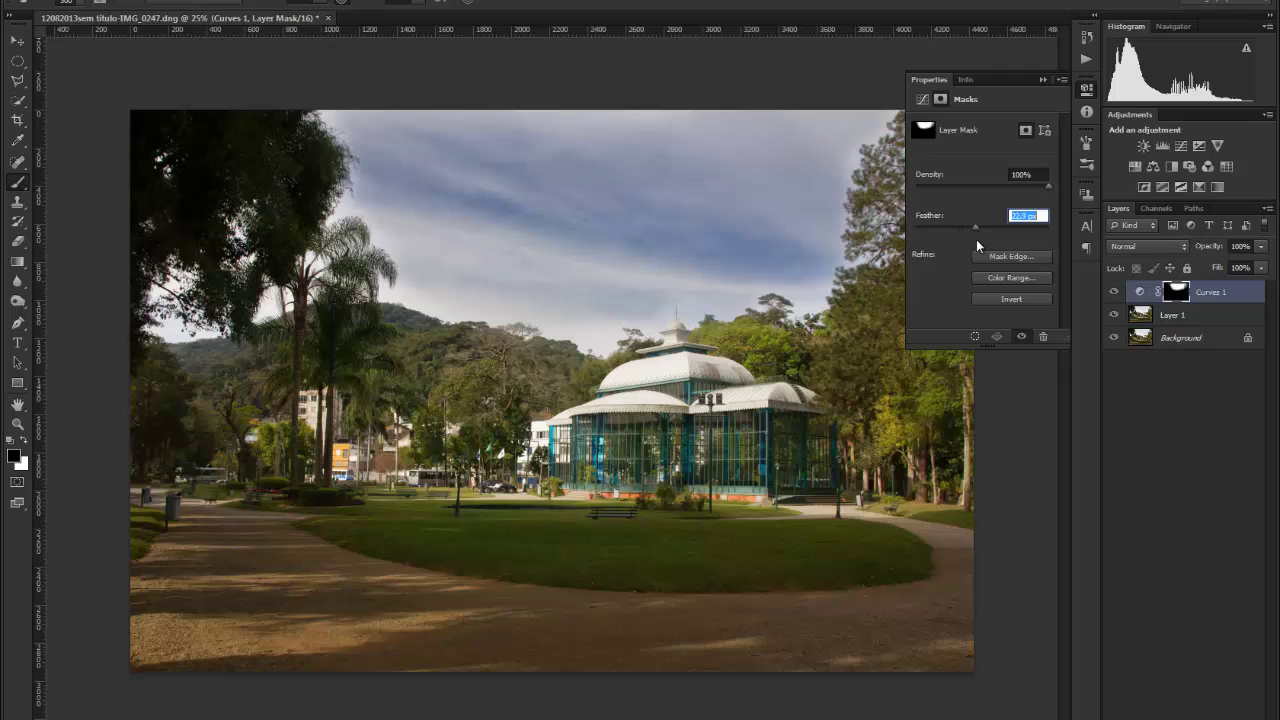
mouse_move(976, 239)
mouse_down()
mouse_move(993, 228)
mouse_move(958, 228)
mouse_up()
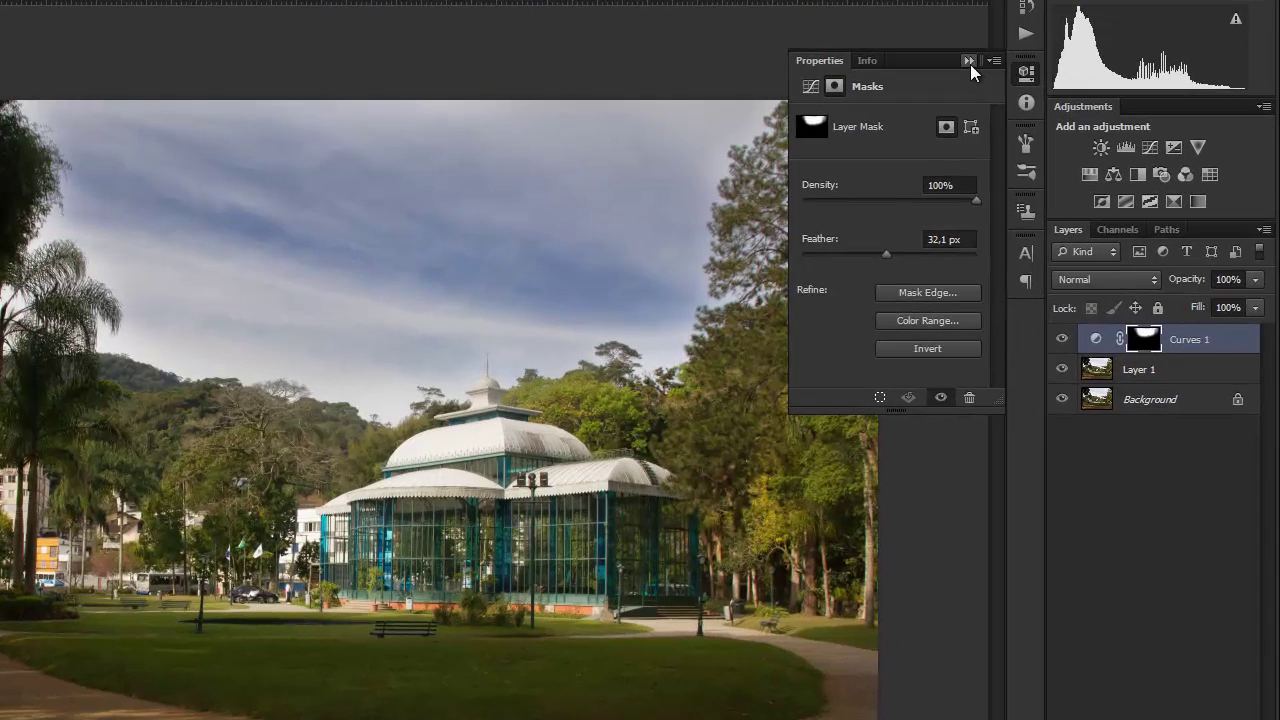
click(968, 61)
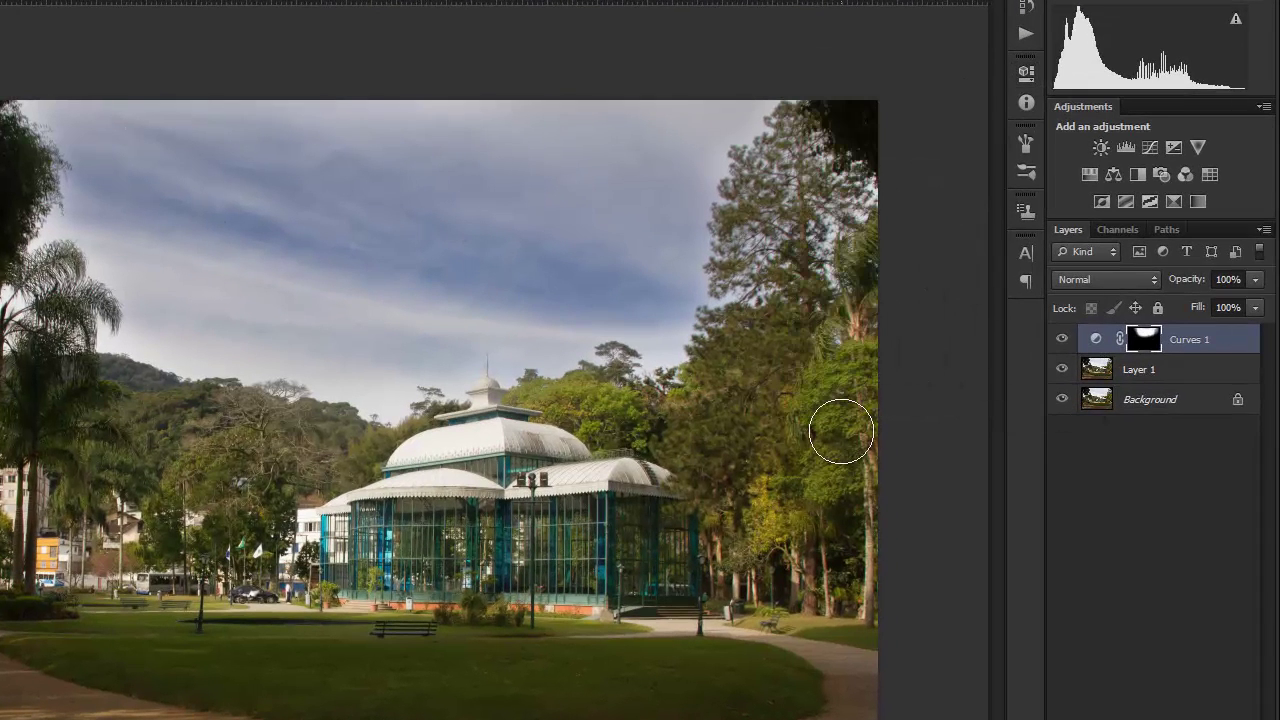
Step: Compare the sky with the Curves layer hidden and shown, and inspect the edge around the pavilion dome up close
click(1062, 340)
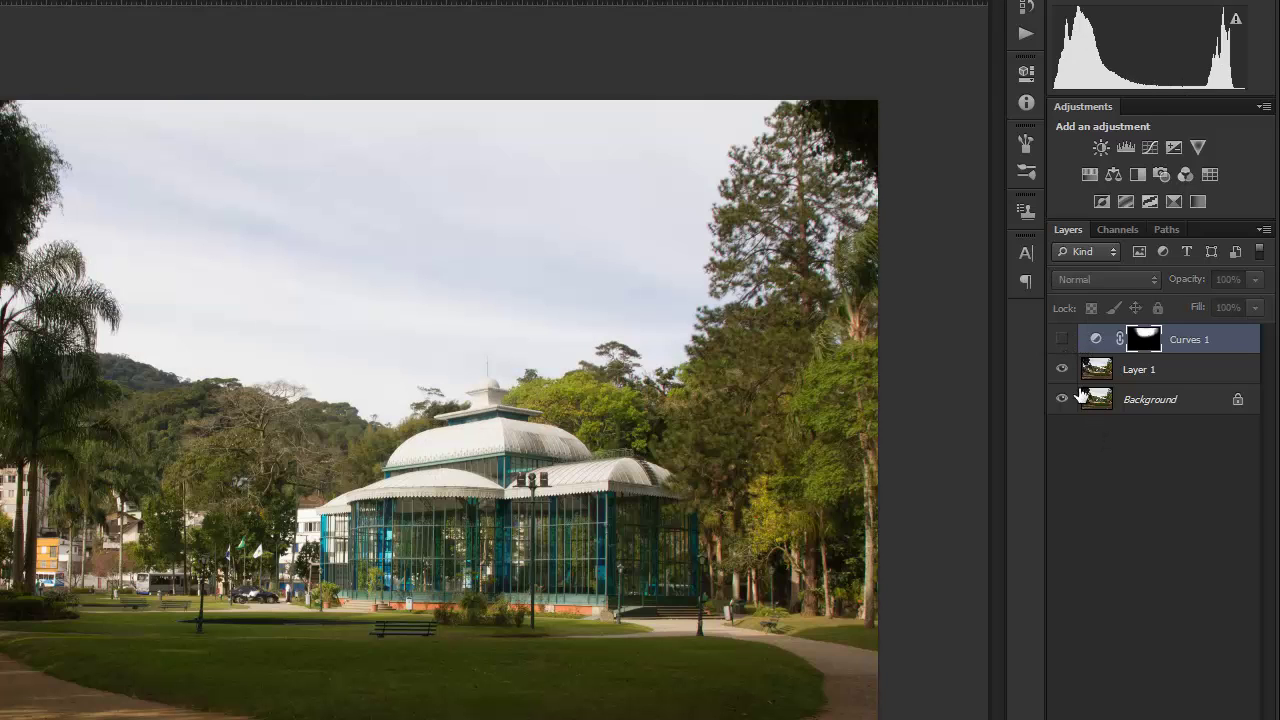
click(1062, 340)
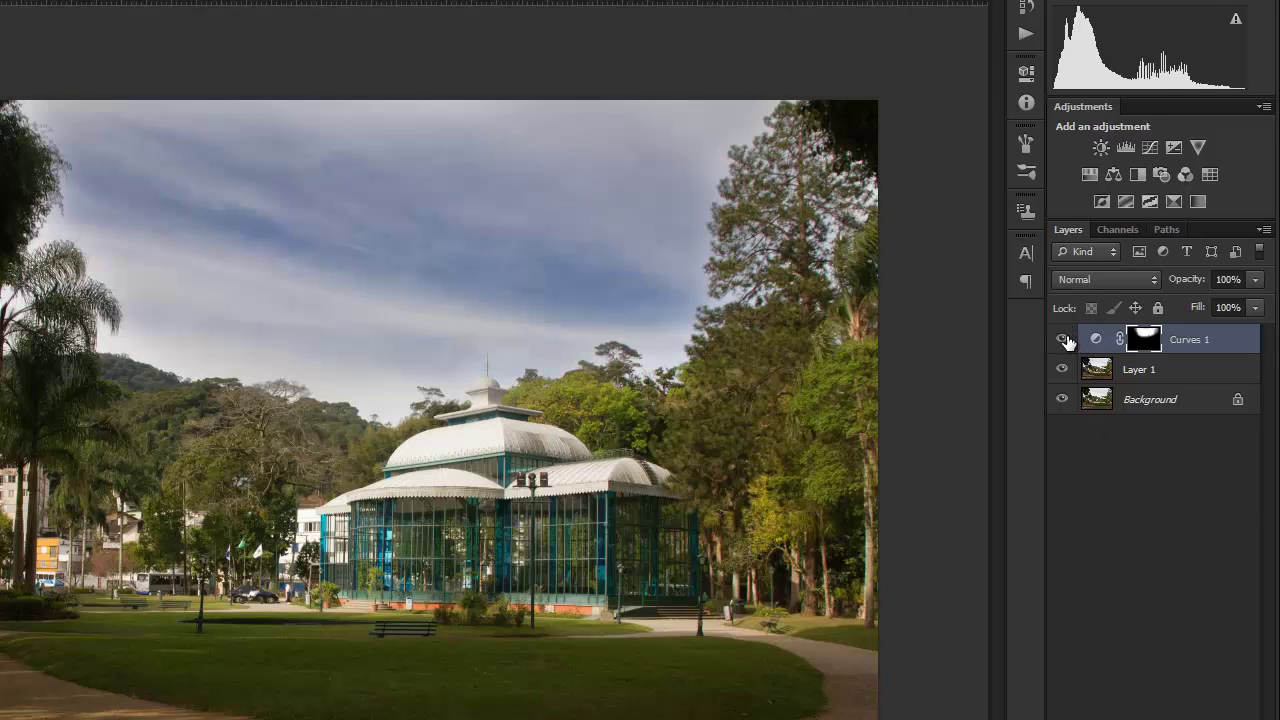
click(1064, 340)
click(1064, 340)
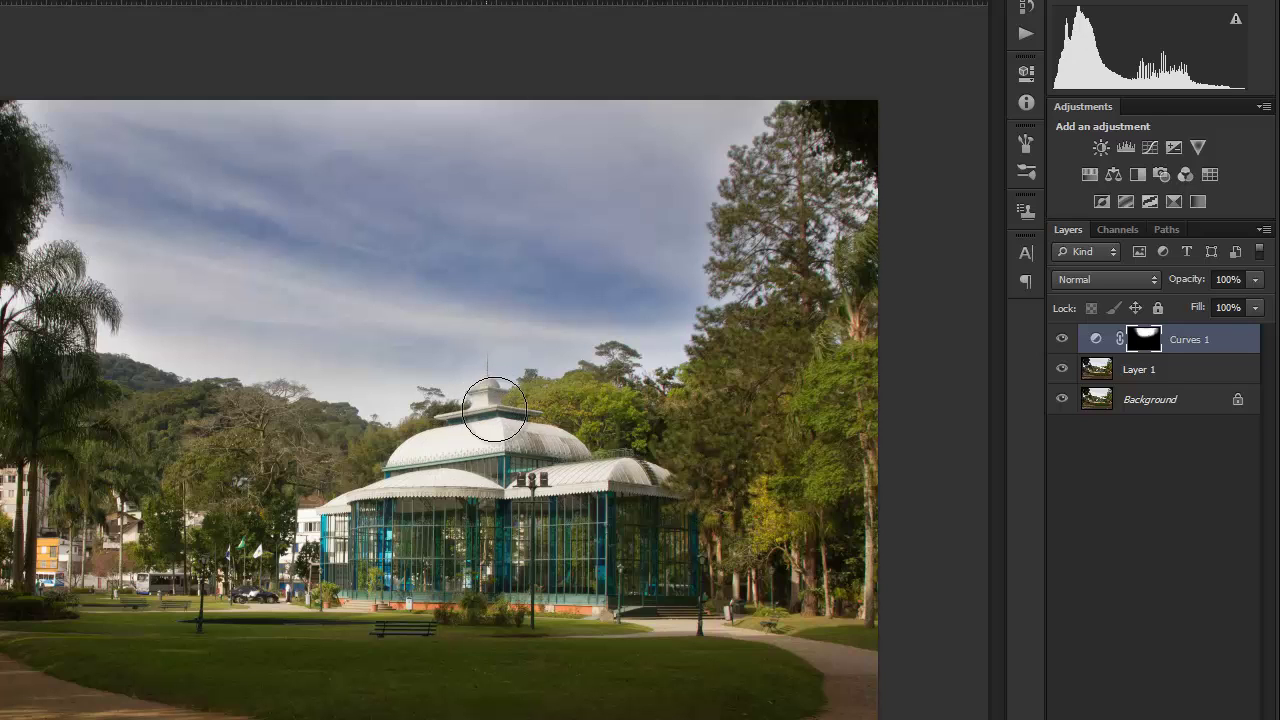
key(z)
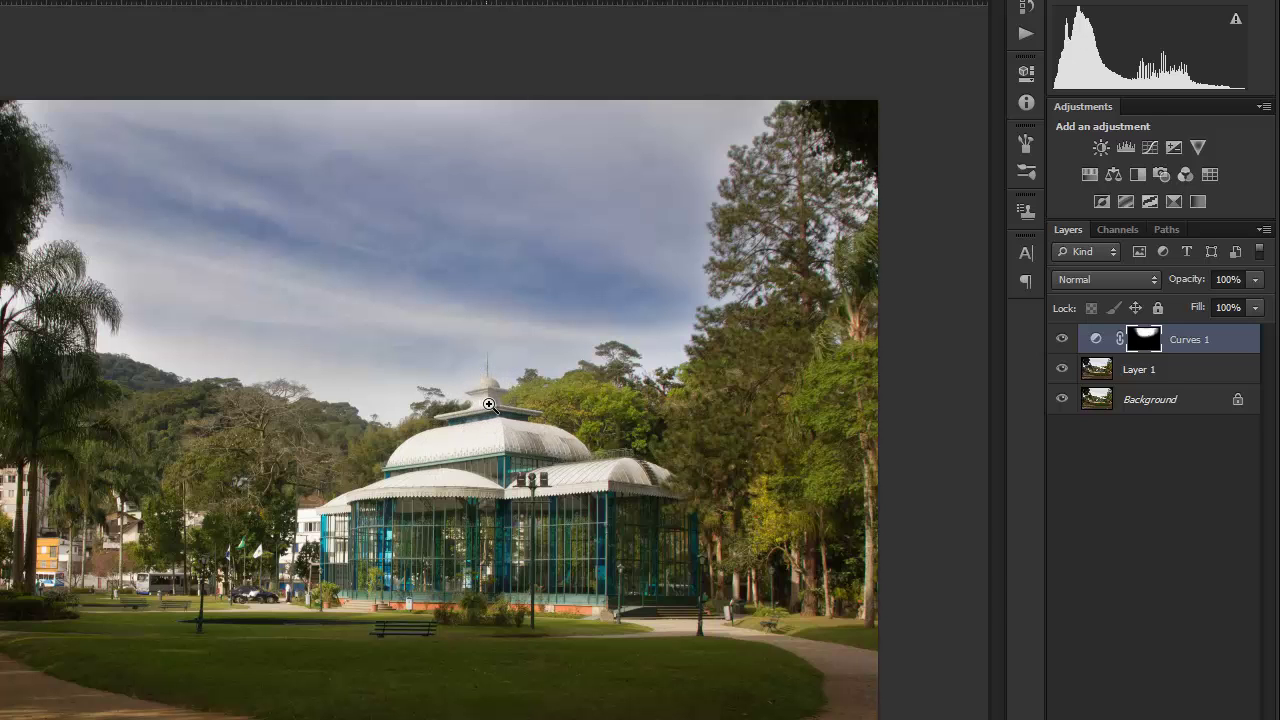
click(488, 404)
click(496, 406)
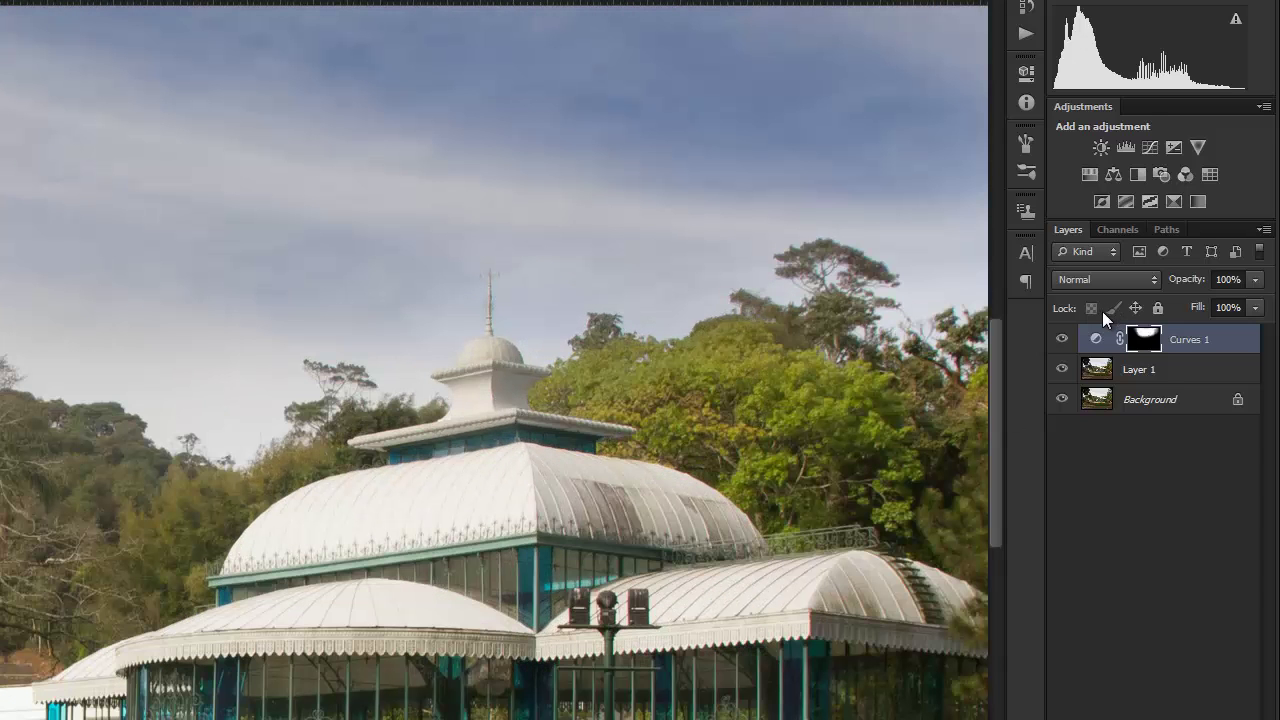
Step: Compare the sky with the Curves layer hidden and shown, and the whole edited photo with the original Background
click(1062, 340)
click(1062, 340)
alt+click(539, 372)
alt+click(533, 382)
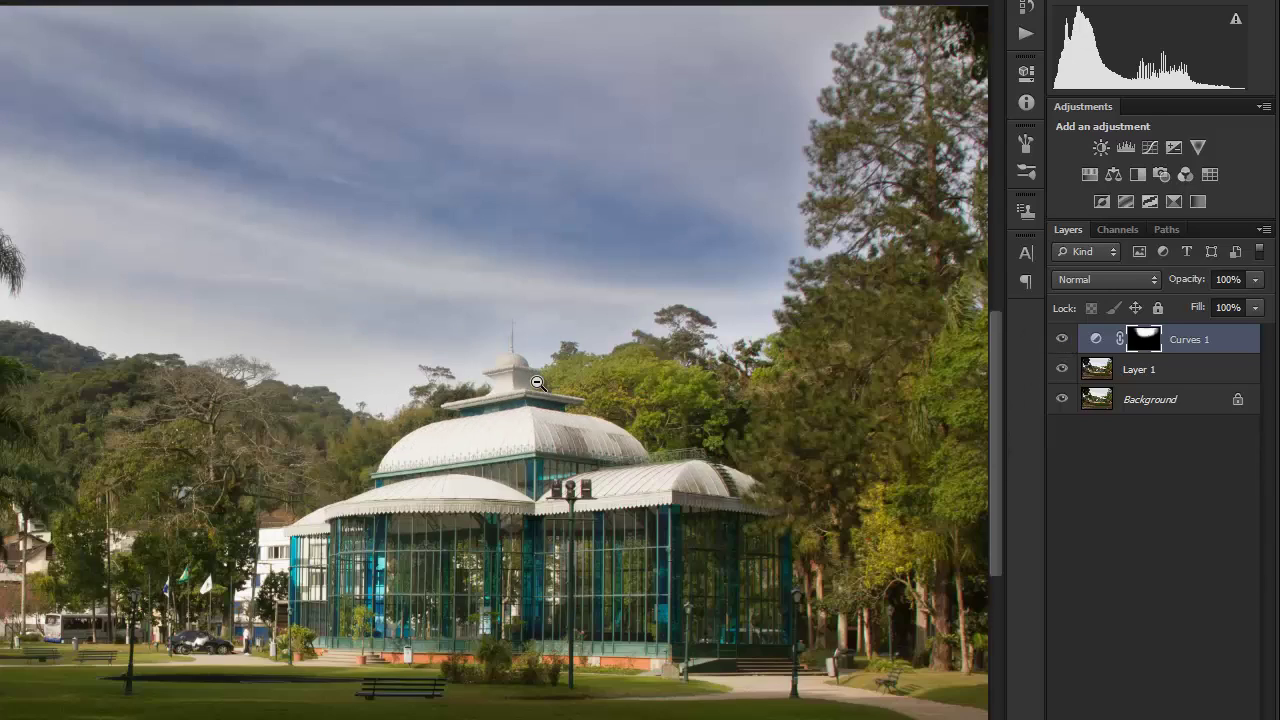
alt+click(527, 394)
alt+click(527, 394)
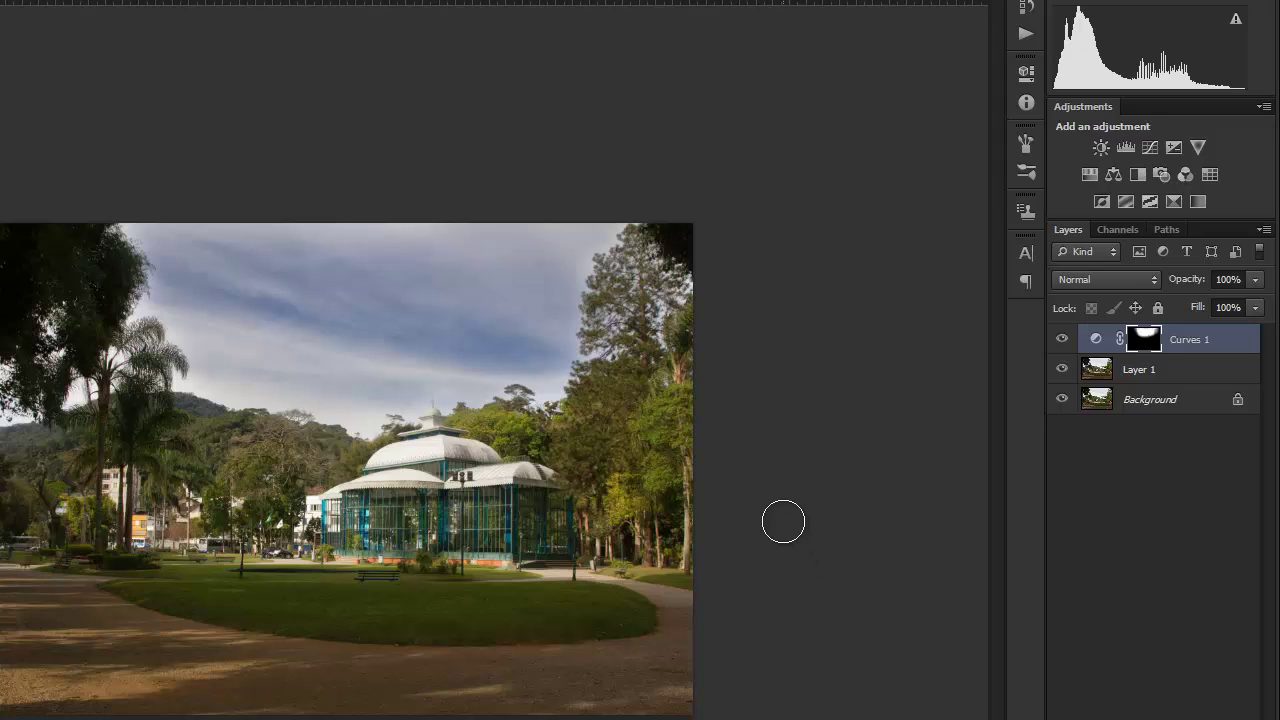
alt+click(1063, 400)
alt+click(1063, 400)
ctrl+click(423, 513)
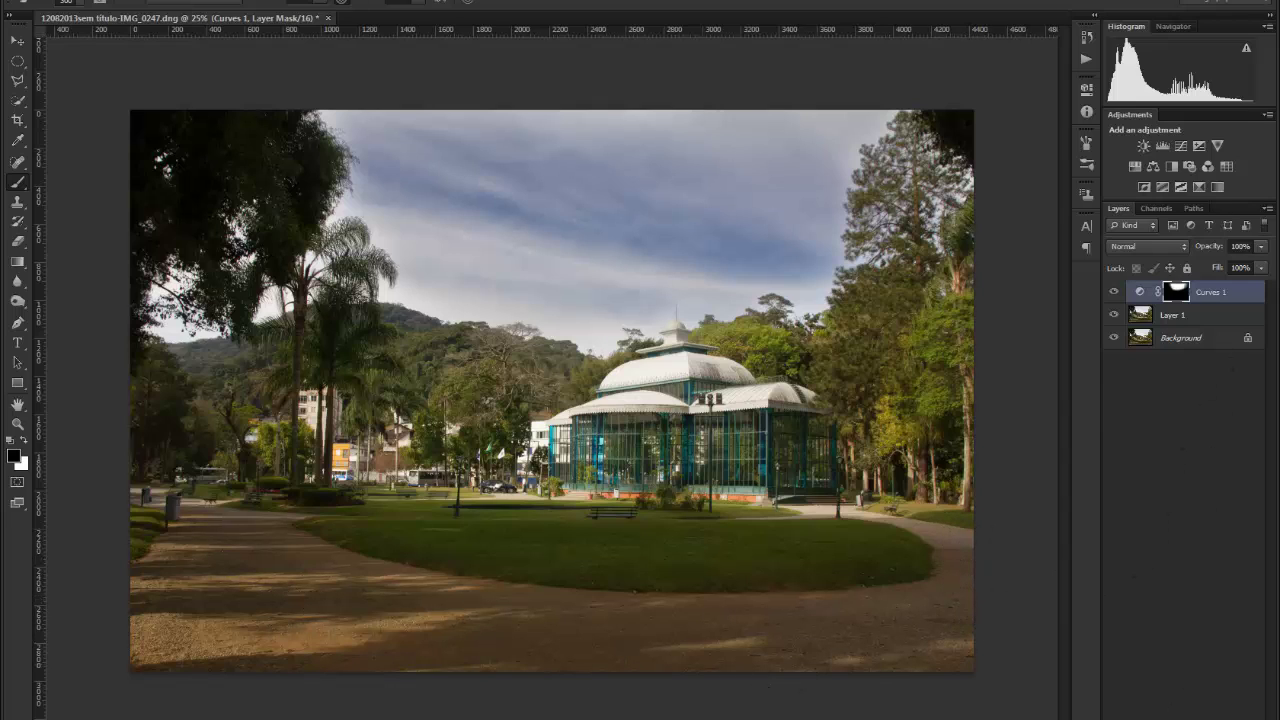
Step: Add a Hue/Saturation adjustment layer with Hue at -13 and Saturation at +18 to redden the dirt path
click(1175, 712)
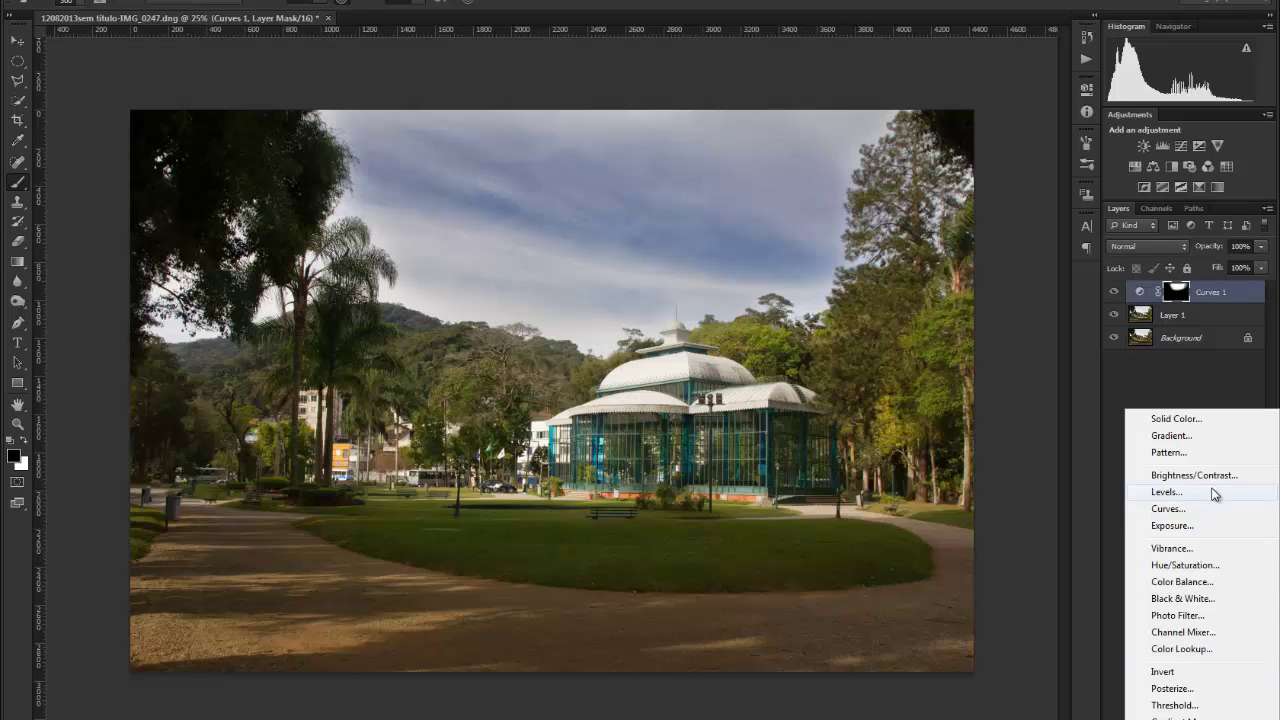
click(1185, 565)
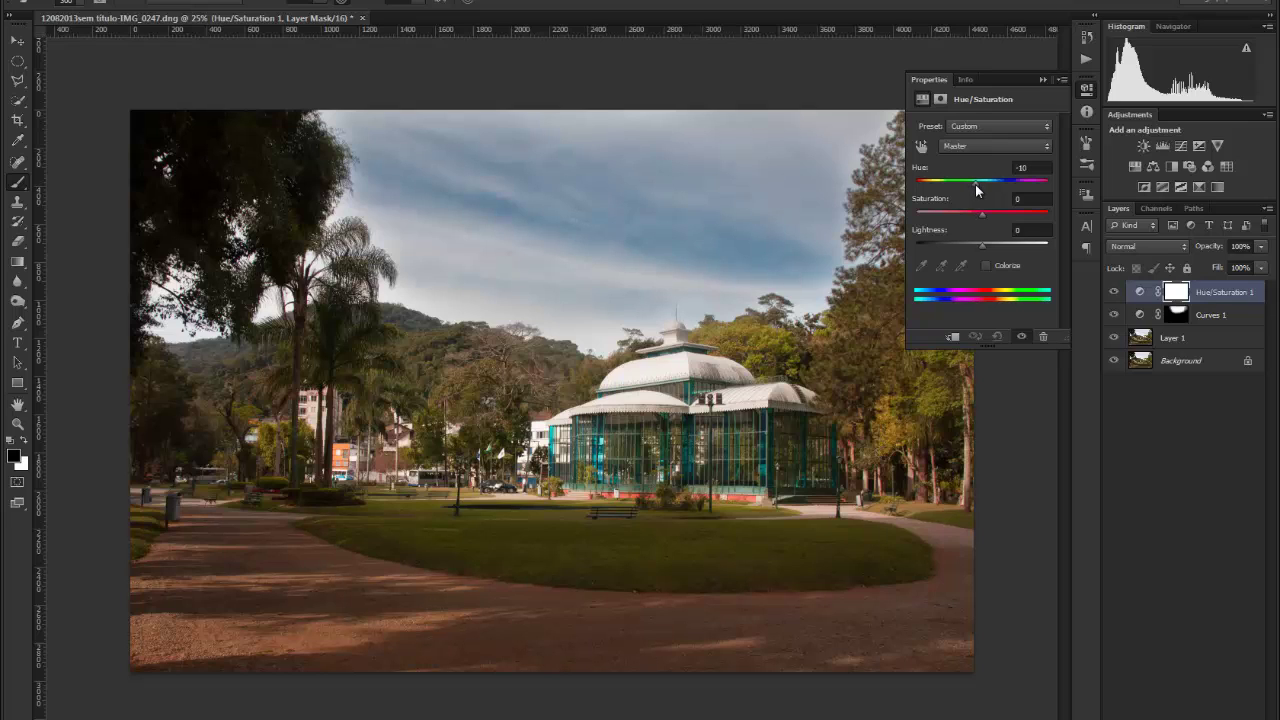
drag(975, 190, 968, 190)
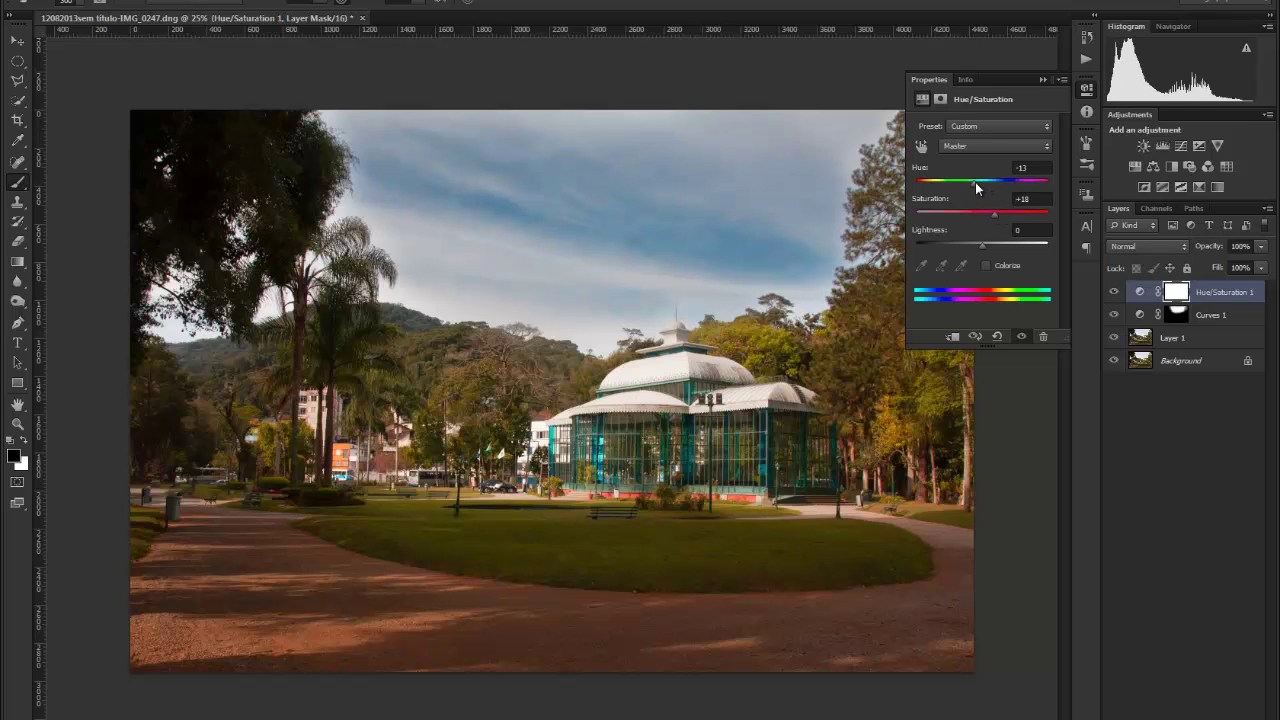
click(976, 184)
click(1043, 80)
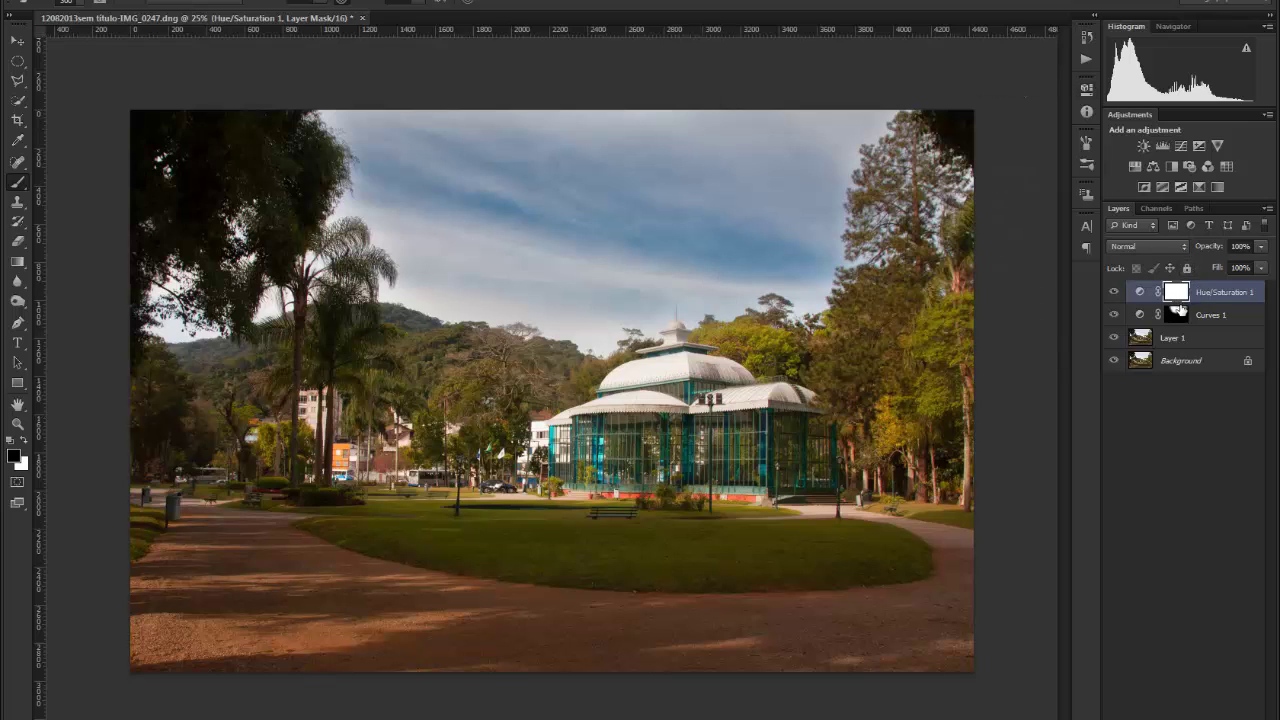
Step: Fill the Hue/Saturation layer mask with black and make white the foreground colour
drag(1180, 310, 1189, 293)
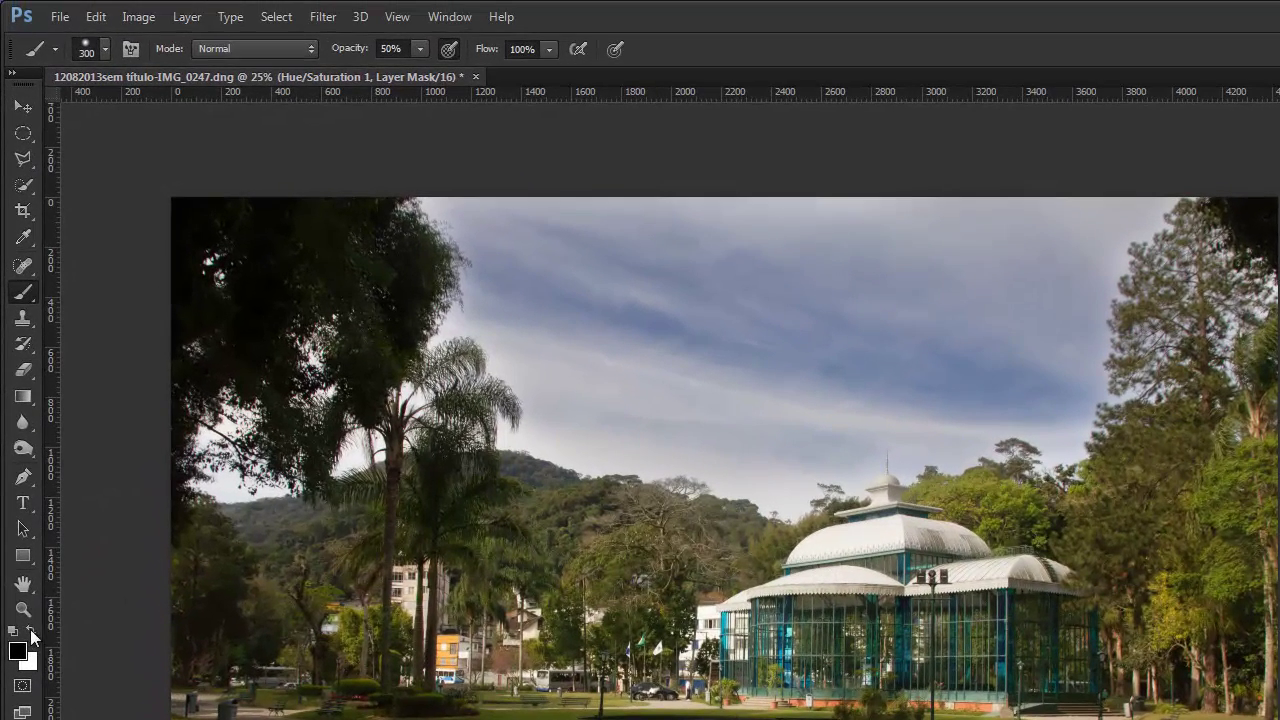
click(31, 630)
key(ctrl+BackSpace)
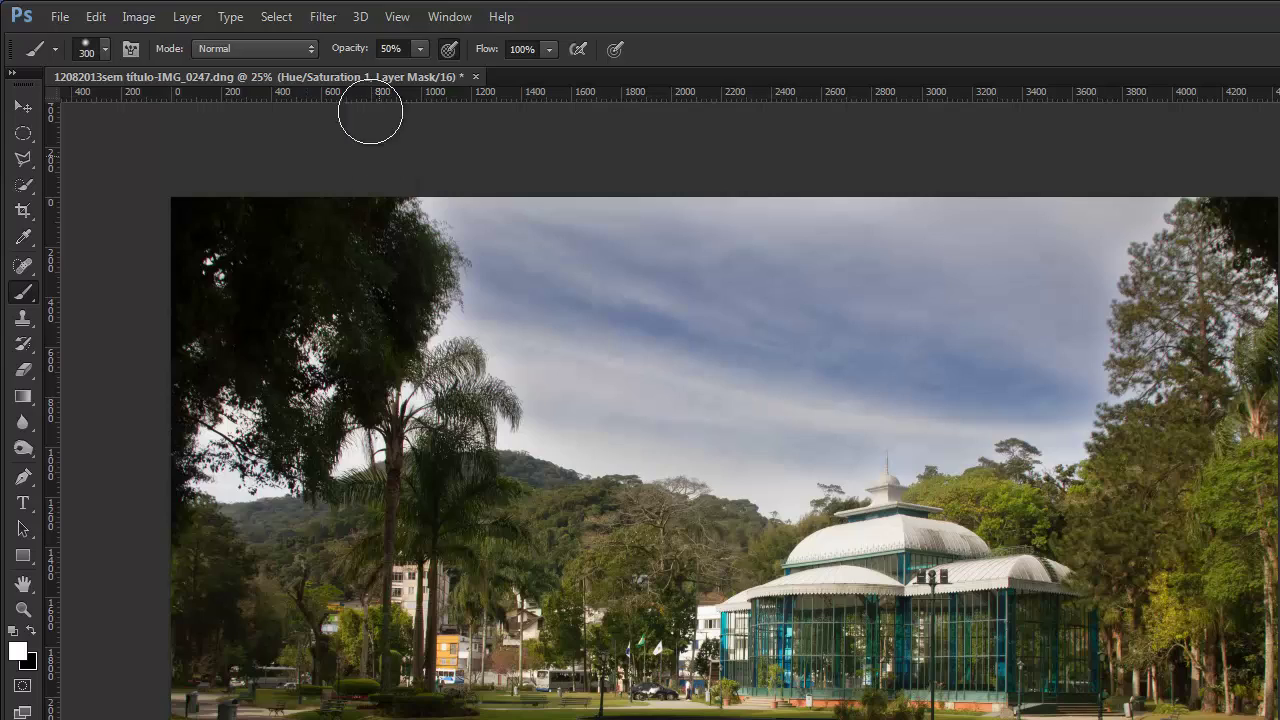
Step: Set the Brush opacity to 100% and paint white on the Hue/Saturation mask over the dirt path
click(390, 48)
text(100)
key(Return)
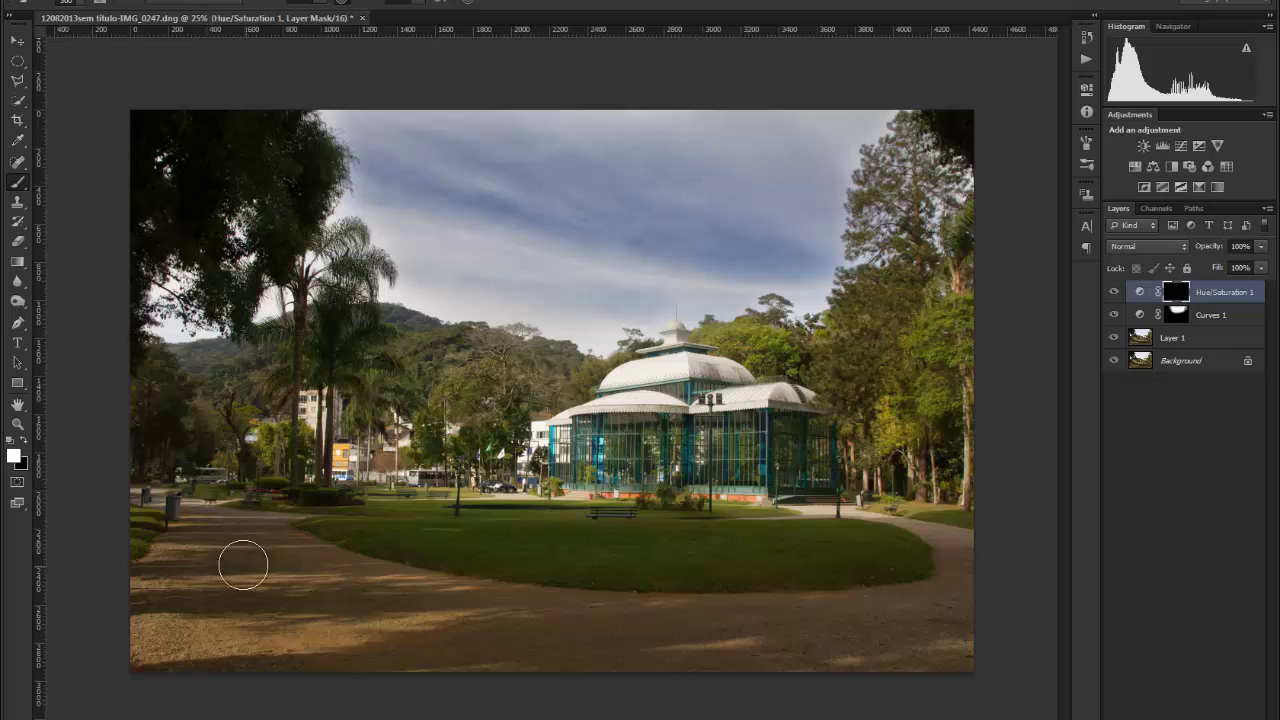
mouse_move(265, 567)
mouse_down()
mouse_move(543, 647)
mouse_move(262, 636)
mouse_move(619, 644)
mouse_move(222, 612)
mouse_move(193, 592)
mouse_move(166, 604)
mouse_move(169, 584)
mouse_move(150, 627)
mouse_move(203, 593)
mouse_up()
Step: With a smaller brush, refine the Hue/Saturation mask along the lawn's edge and the narrow sections of the path
scroll(934, 554, up, 1)
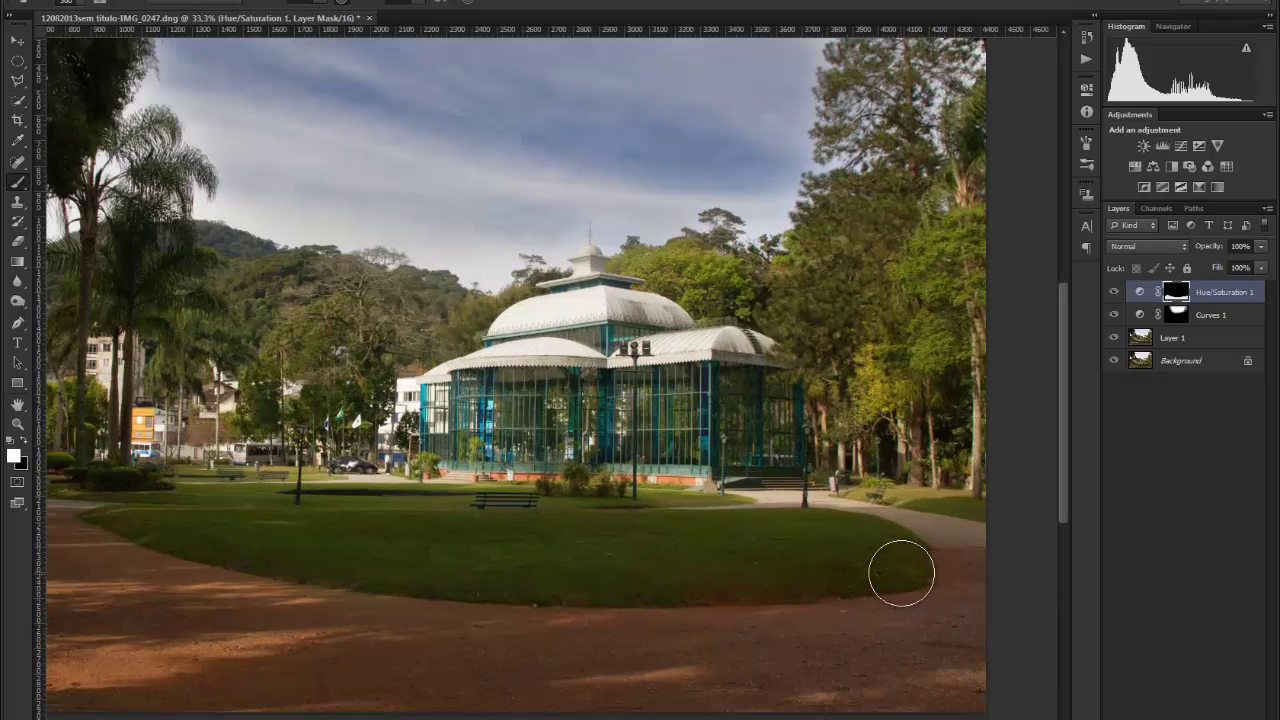
key(bracketleft)
key(bracketleft)
key(bracketleft)
key(bracketleft)
key(x)
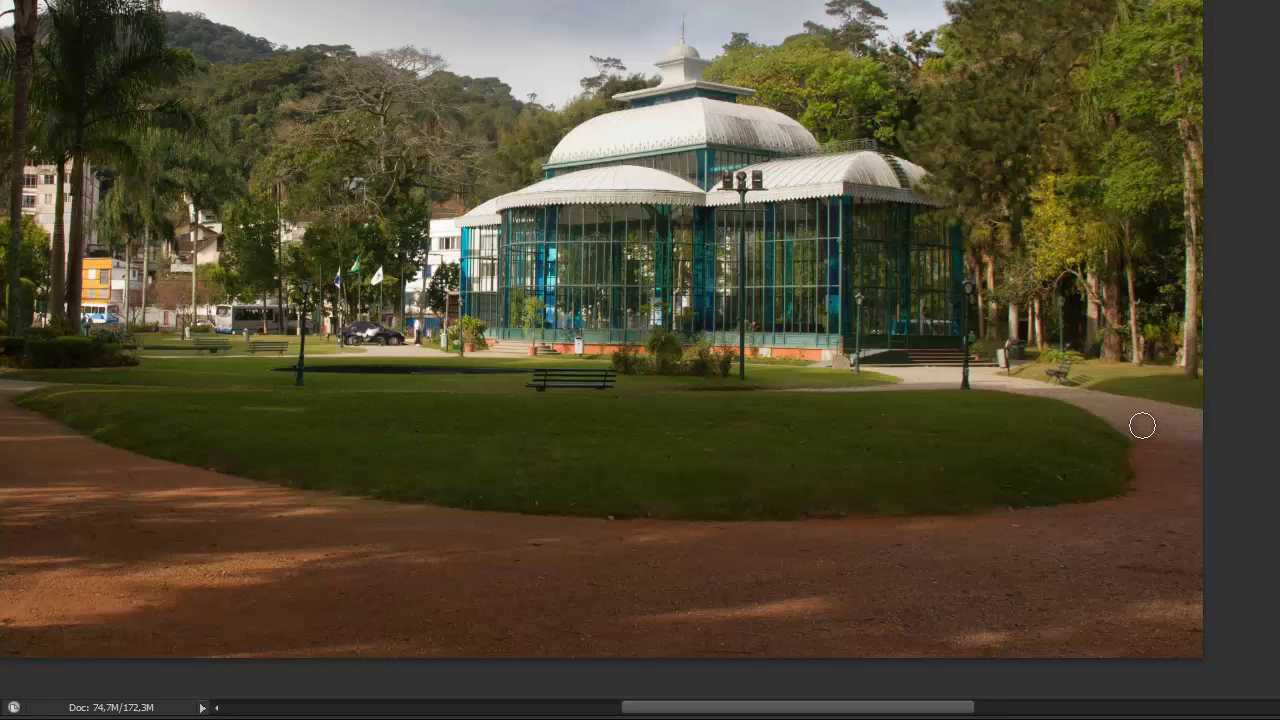
mouse_move(1208, 442)
mouse_down()
mouse_move(1169, 422)
mouse_move(1169, 457)
mouse_move(1157, 421)
mouse_up()
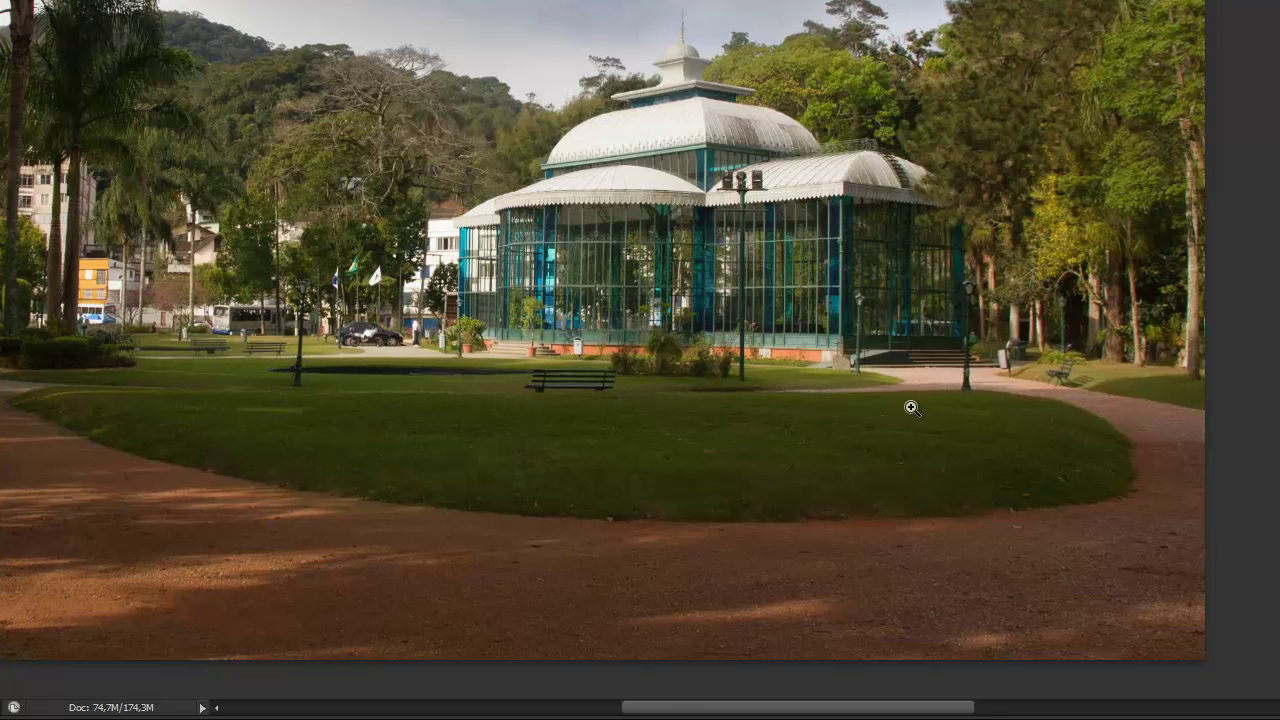
scroll(916, 396, up, 2)
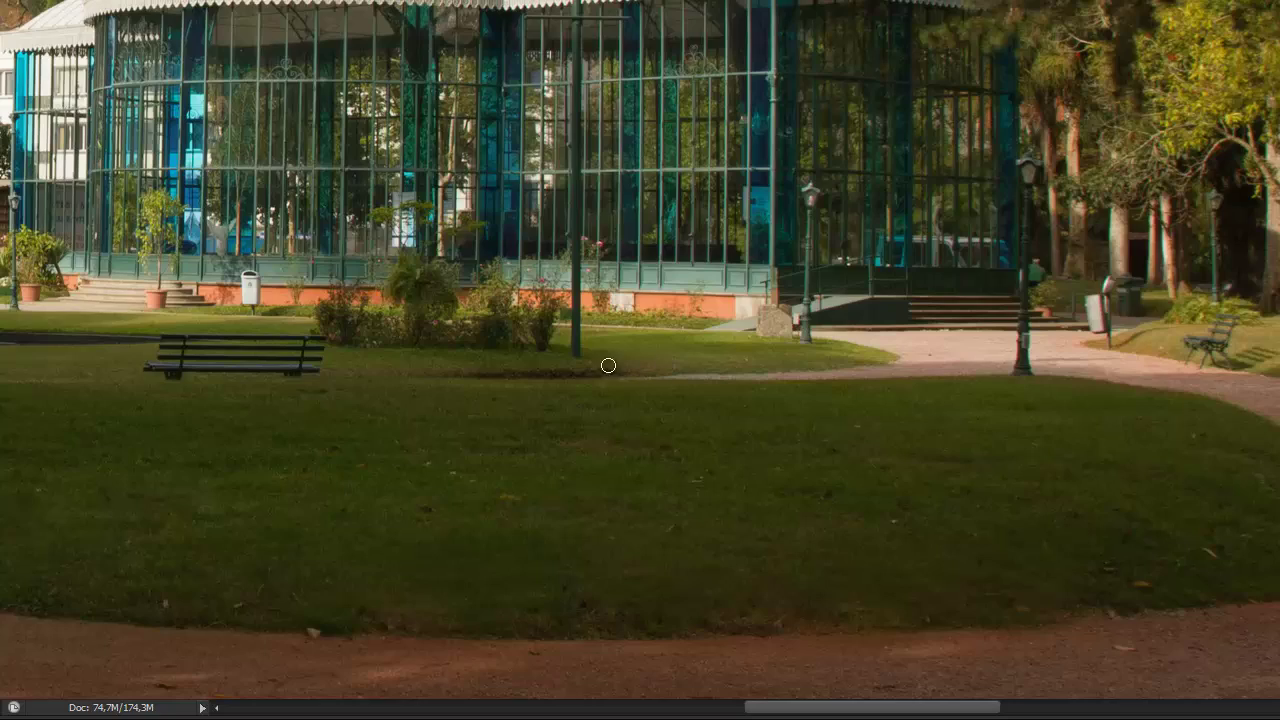
drag(121, 457, 714, 429)
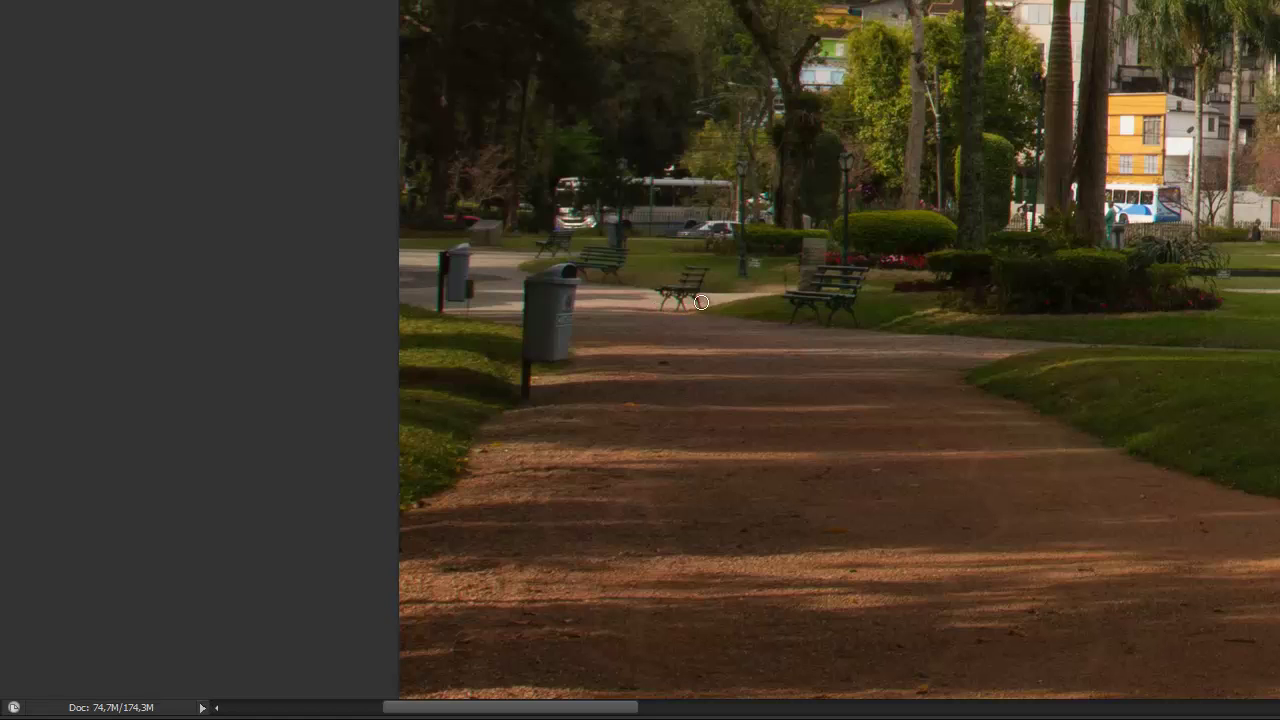
drag(512, 308, 686, 335)
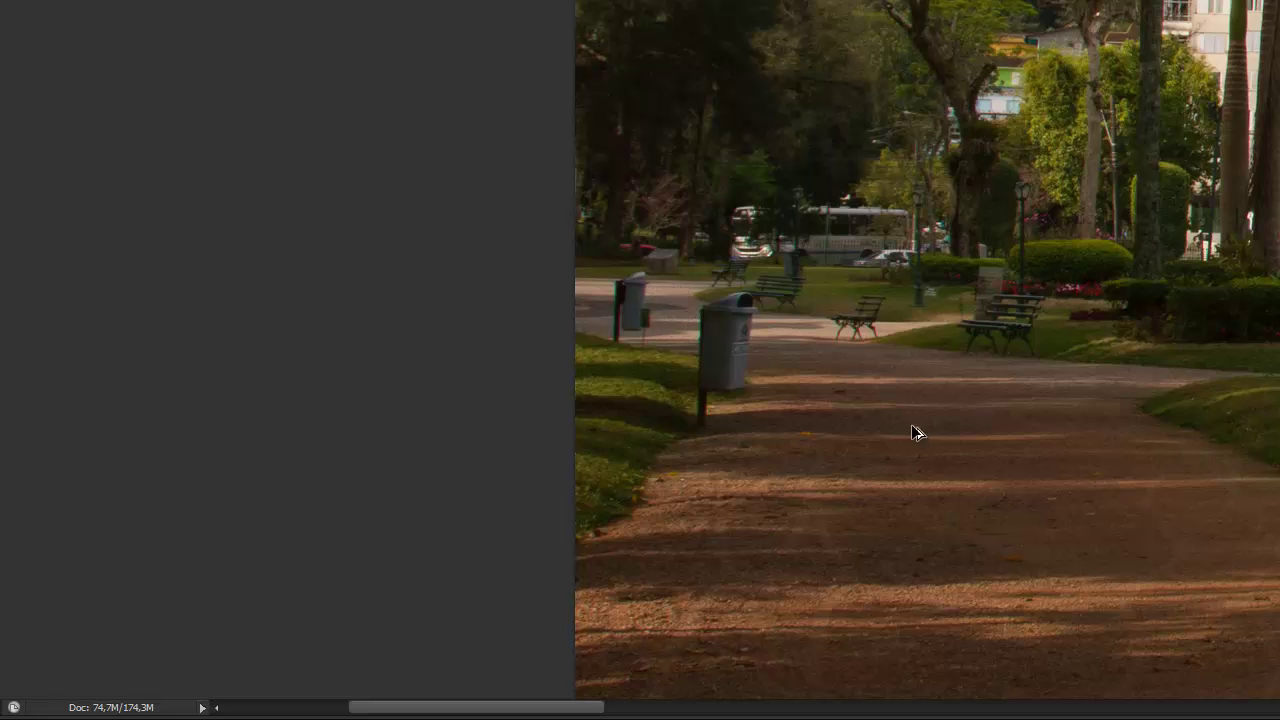
Step: Compare the whole edited photo with the original by showing only the Background layer and restoring the others
scroll(913, 432, down, 3)
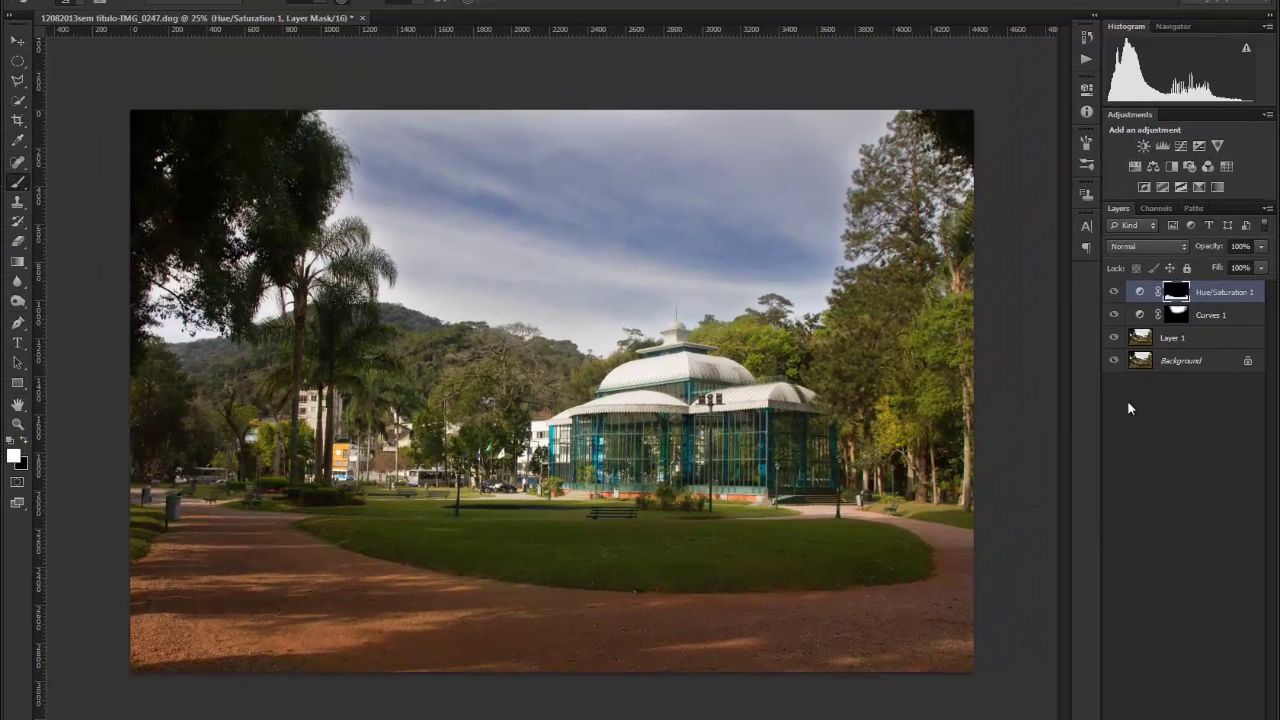
alt+click(1114, 361)
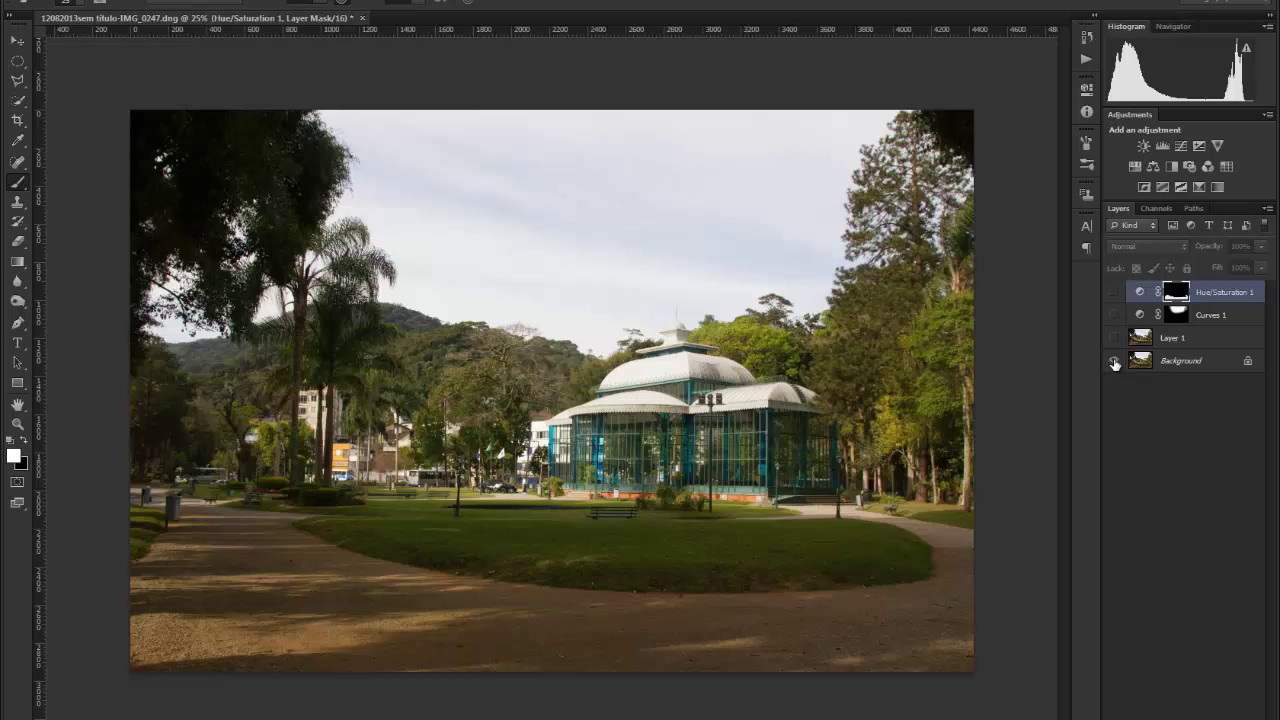
alt+click(1114, 360)
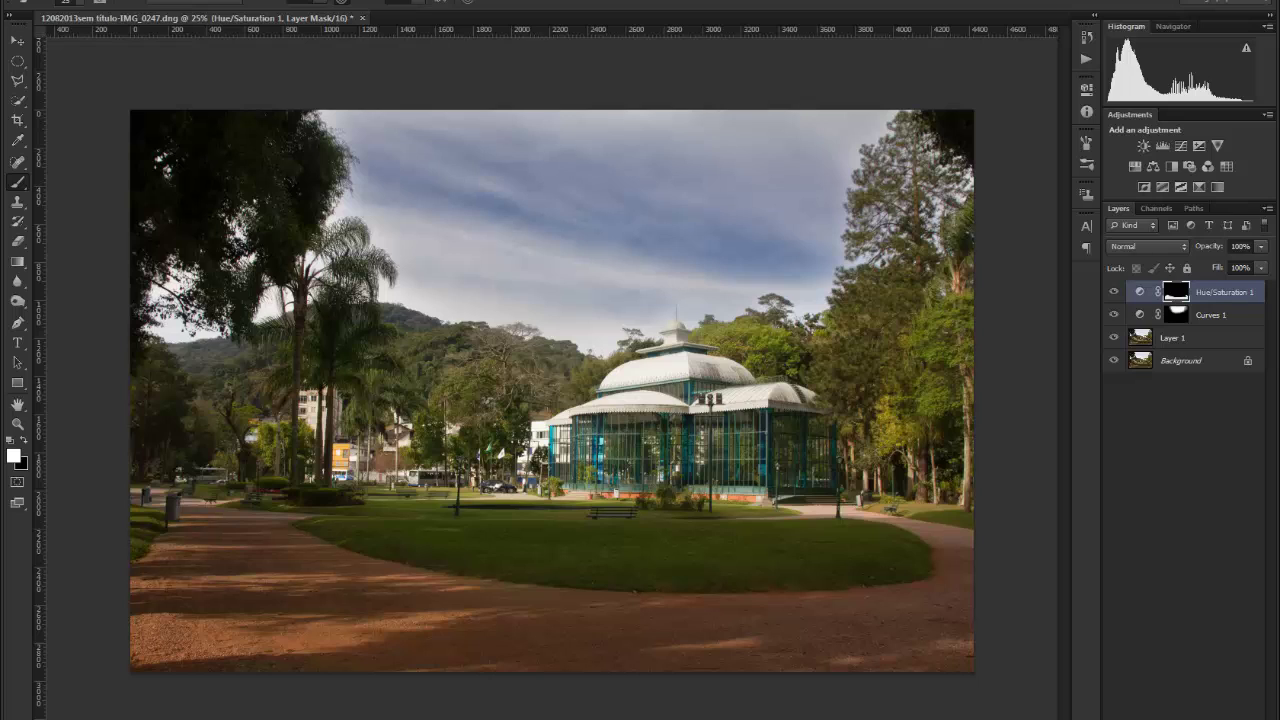
Step: Add a Levels adjustment layer with the midtone input at 0.80 and the highlight input at 235
click(1190, 710)
click(1188, 491)
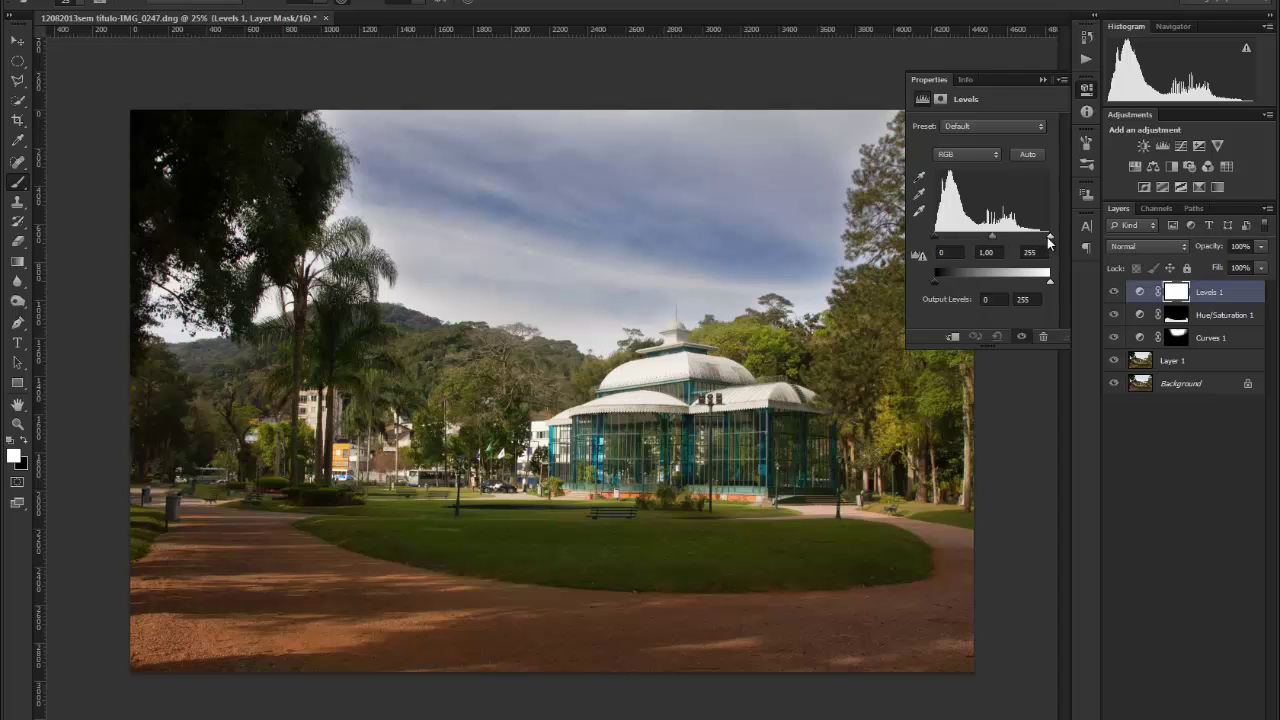
drag(992, 237, 999, 240)
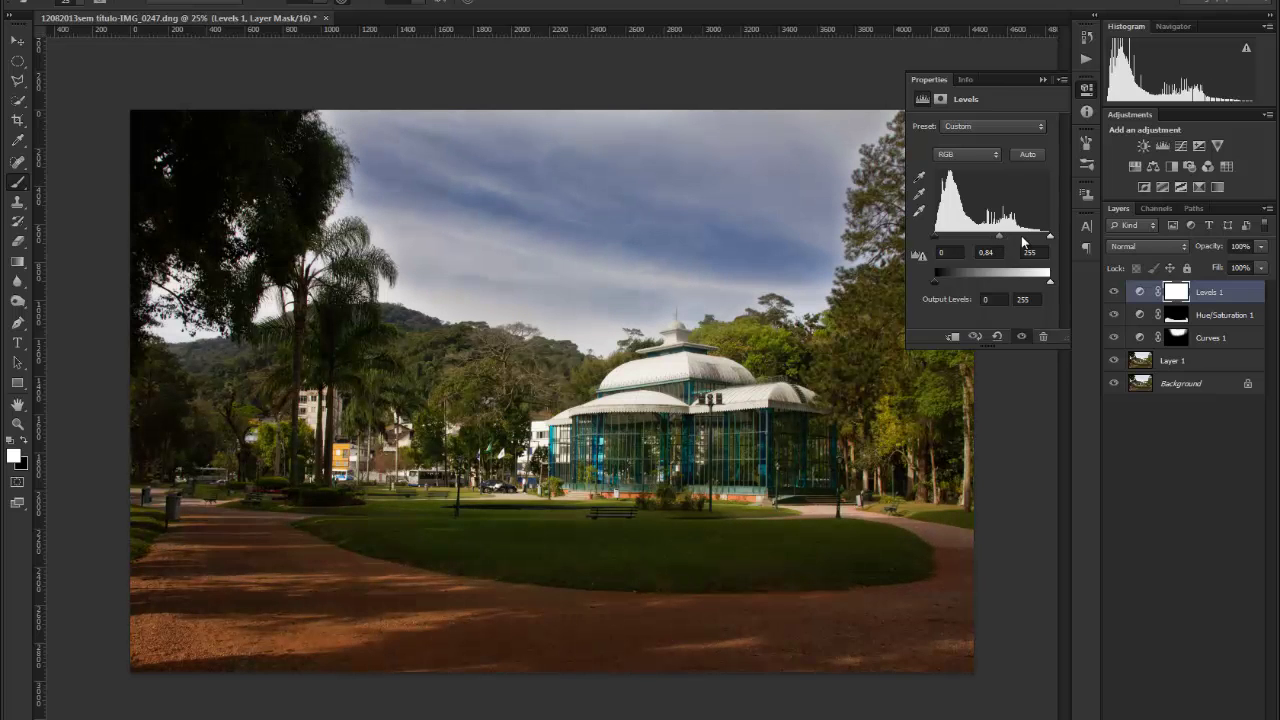
drag(1049, 236, 996, 241)
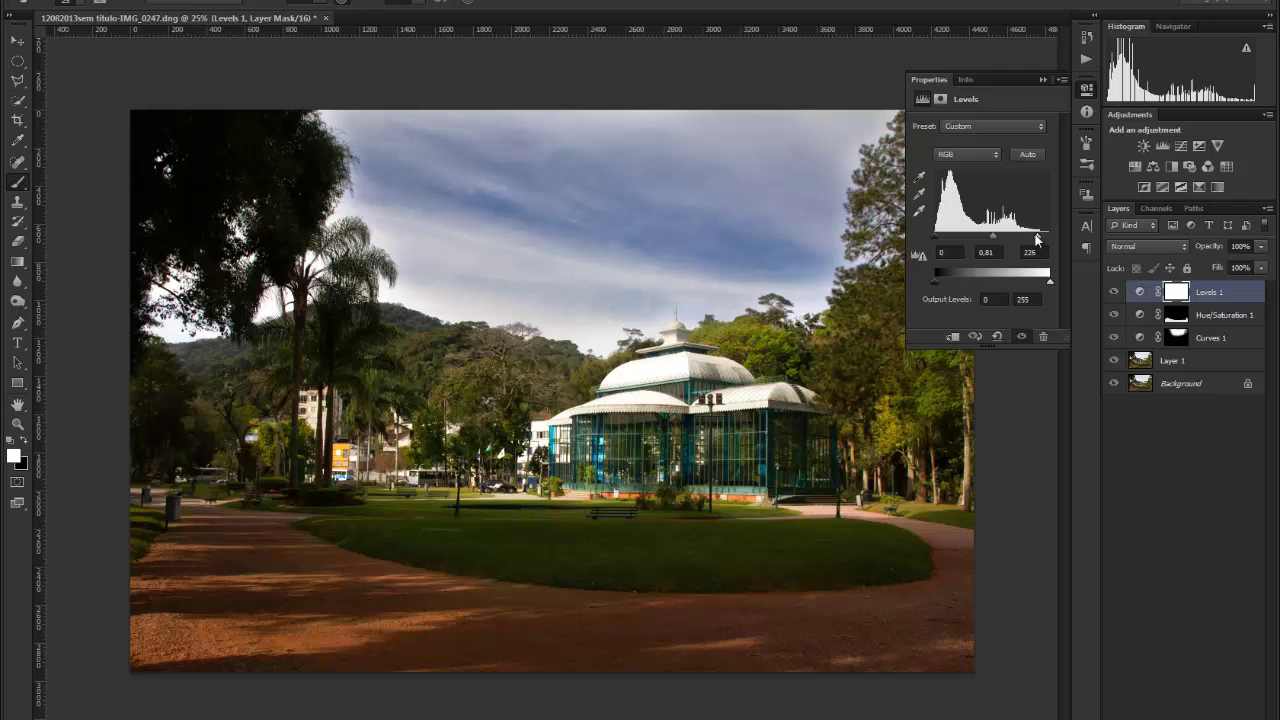
drag(995, 241, 997, 240)
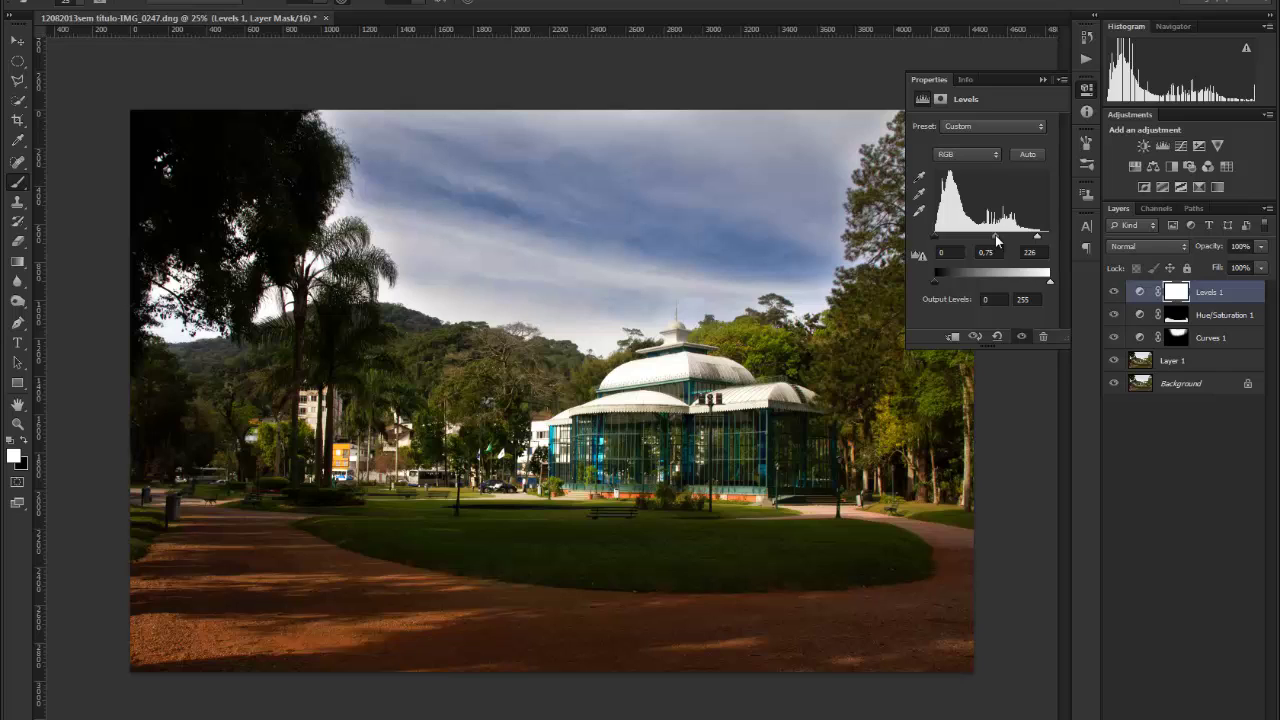
drag(1037, 236, 1042, 237)
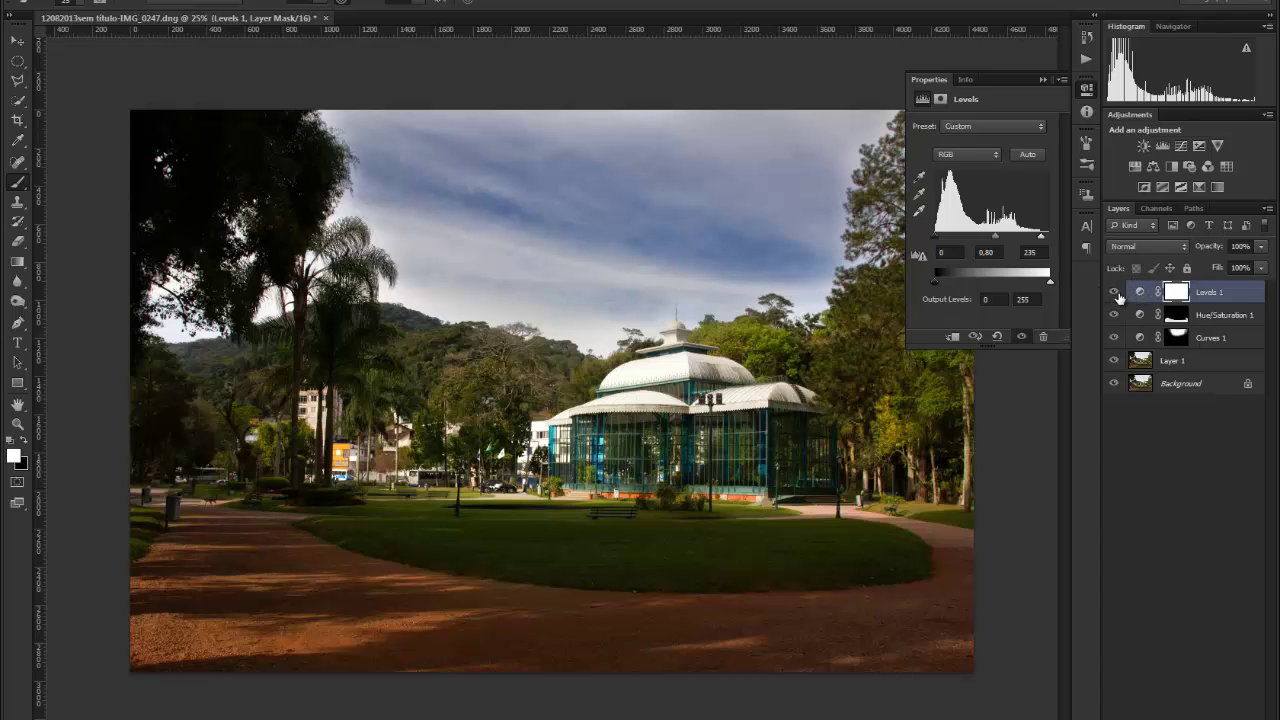
Step: Compare the photo with the Levels layer hidden and shown, and fine-tune its highlight input level
click(1115, 293)
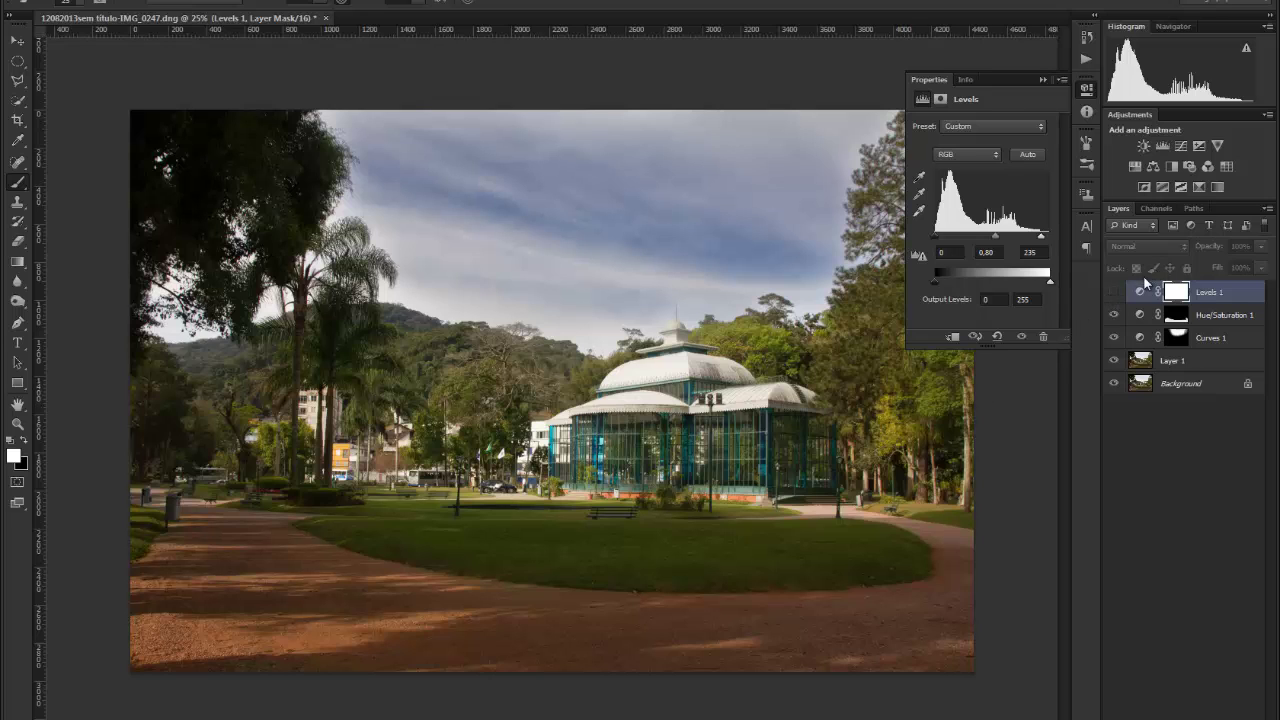
click(1115, 292)
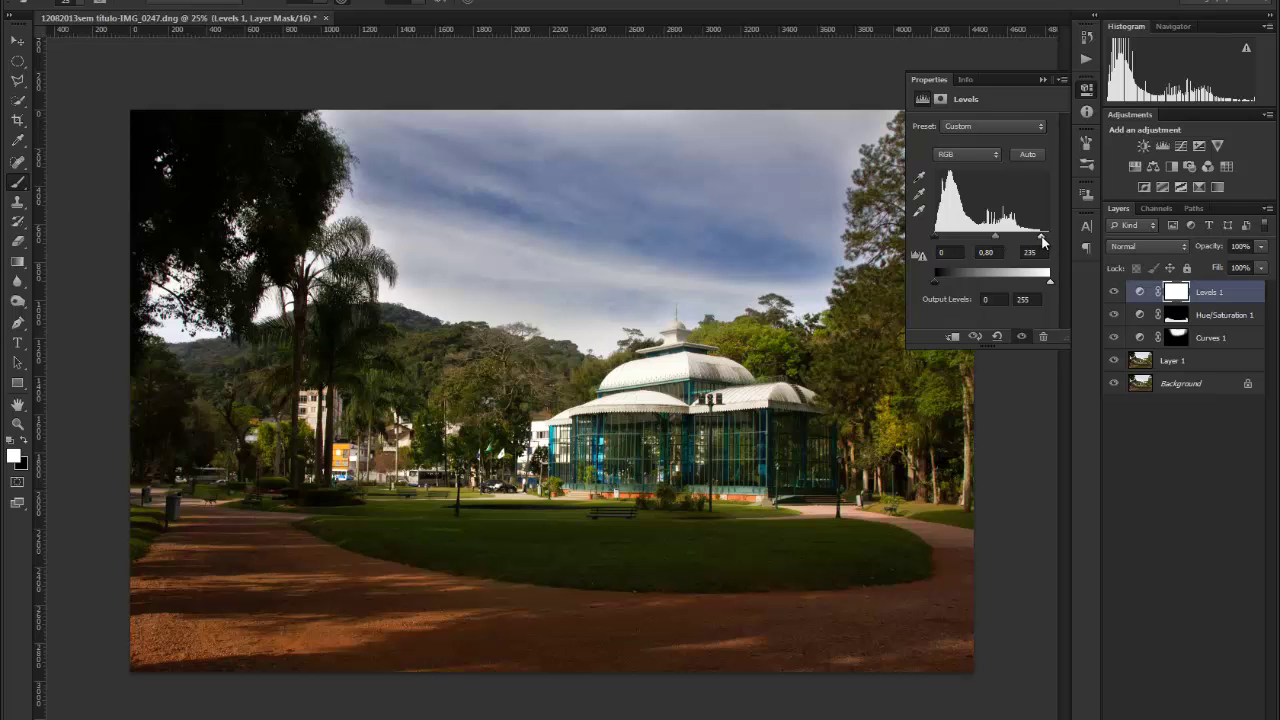
drag(1042, 240, 1045, 242)
drag(1044, 240, 1042, 240)
click(1045, 79)
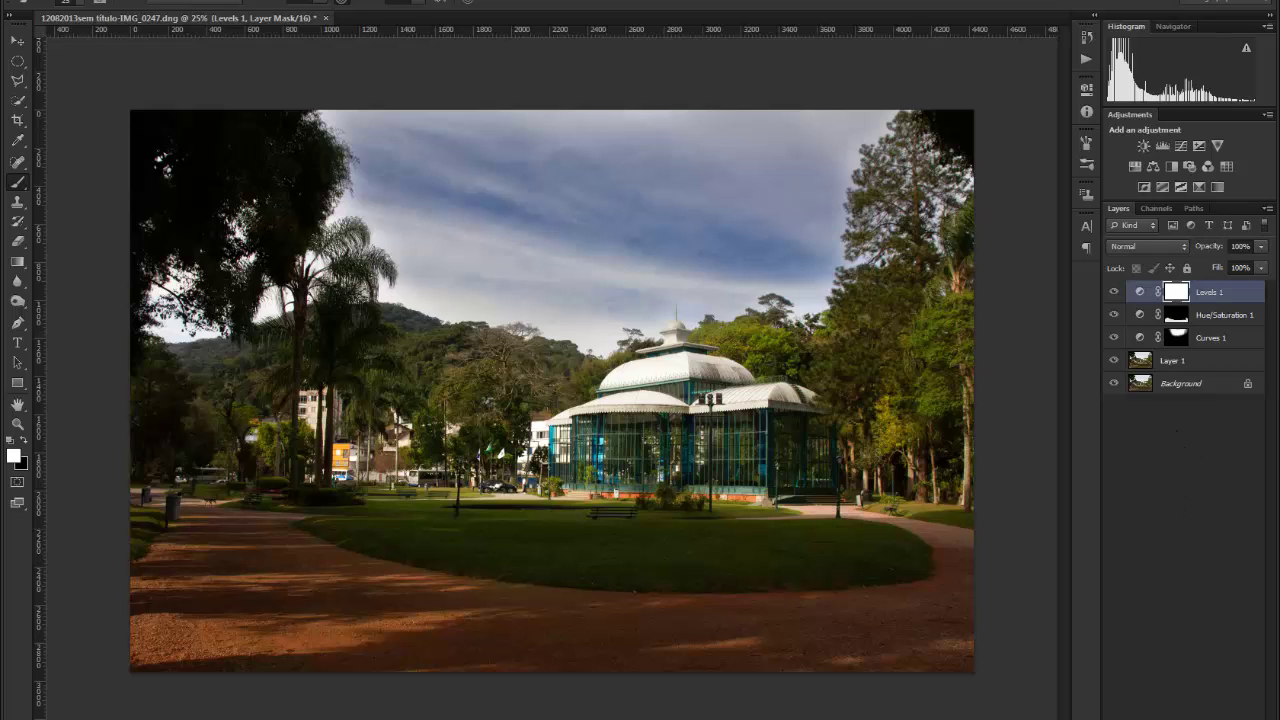
Step: Add another Hue/Saturation adjustment layer above Levels and raise the Saturation of the Yellows to +100
click(1180, 718)
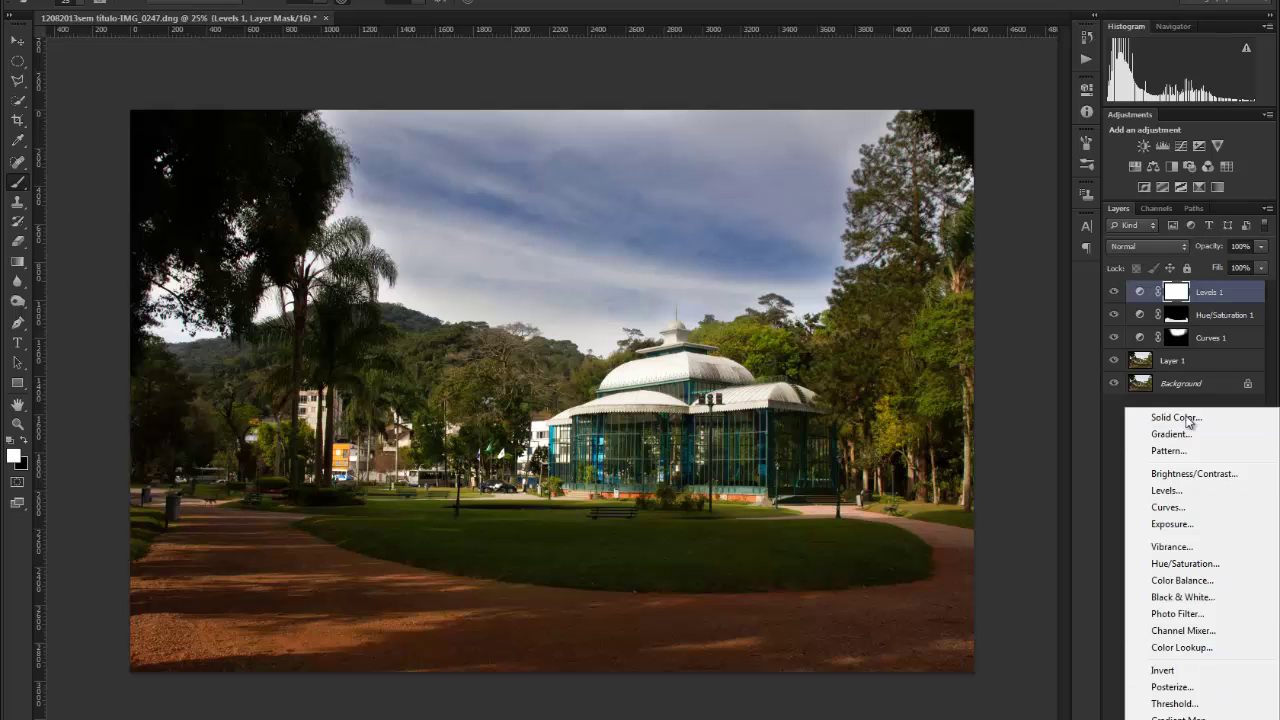
click(1185, 564)
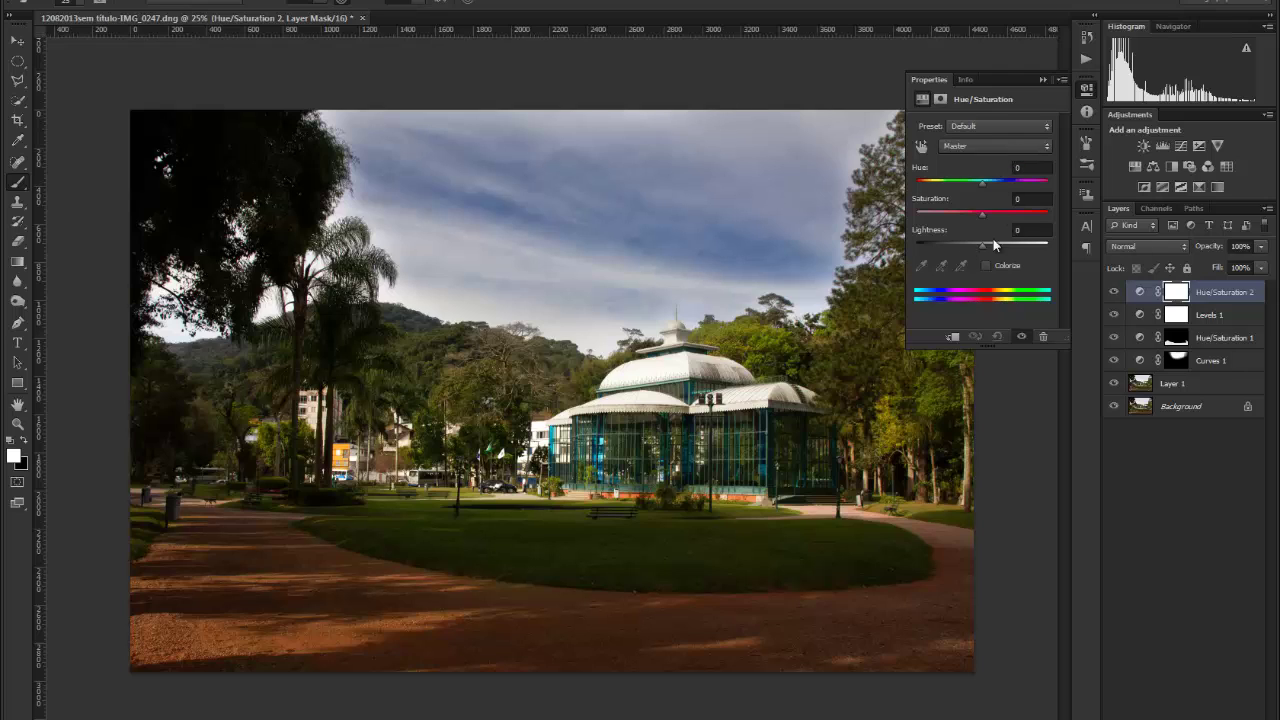
click(1048, 147)
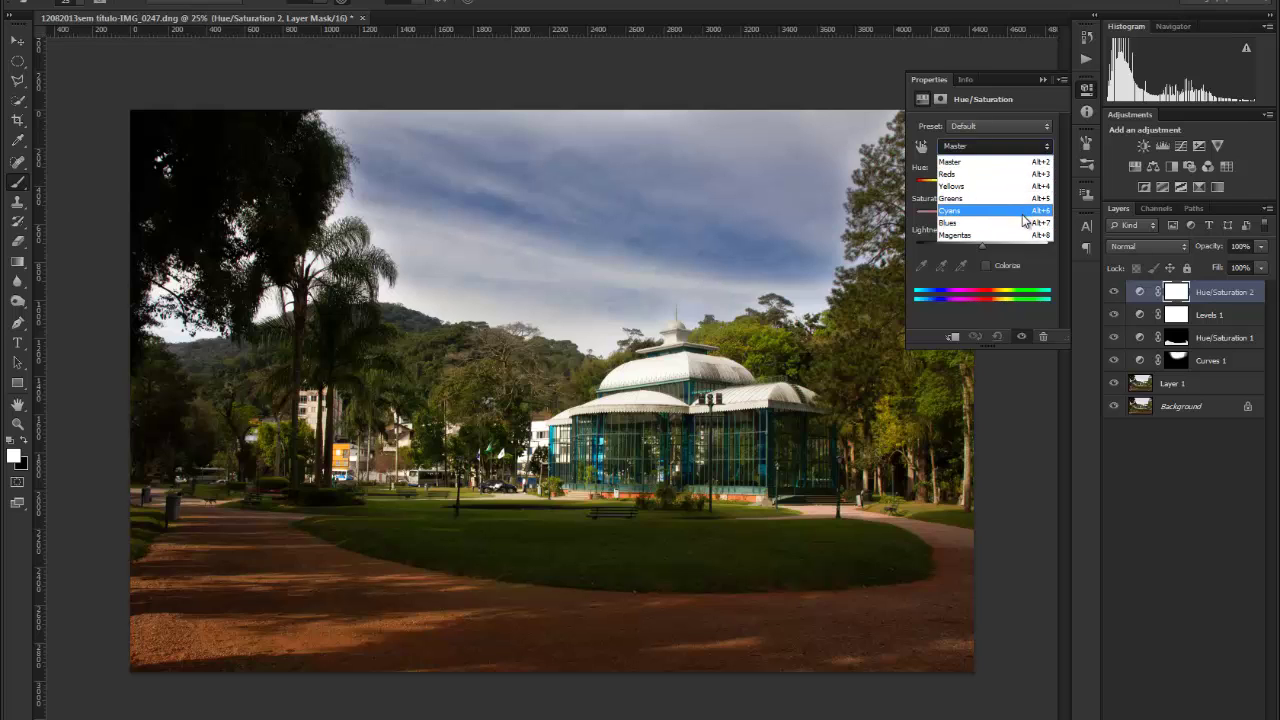
click(1025, 187)
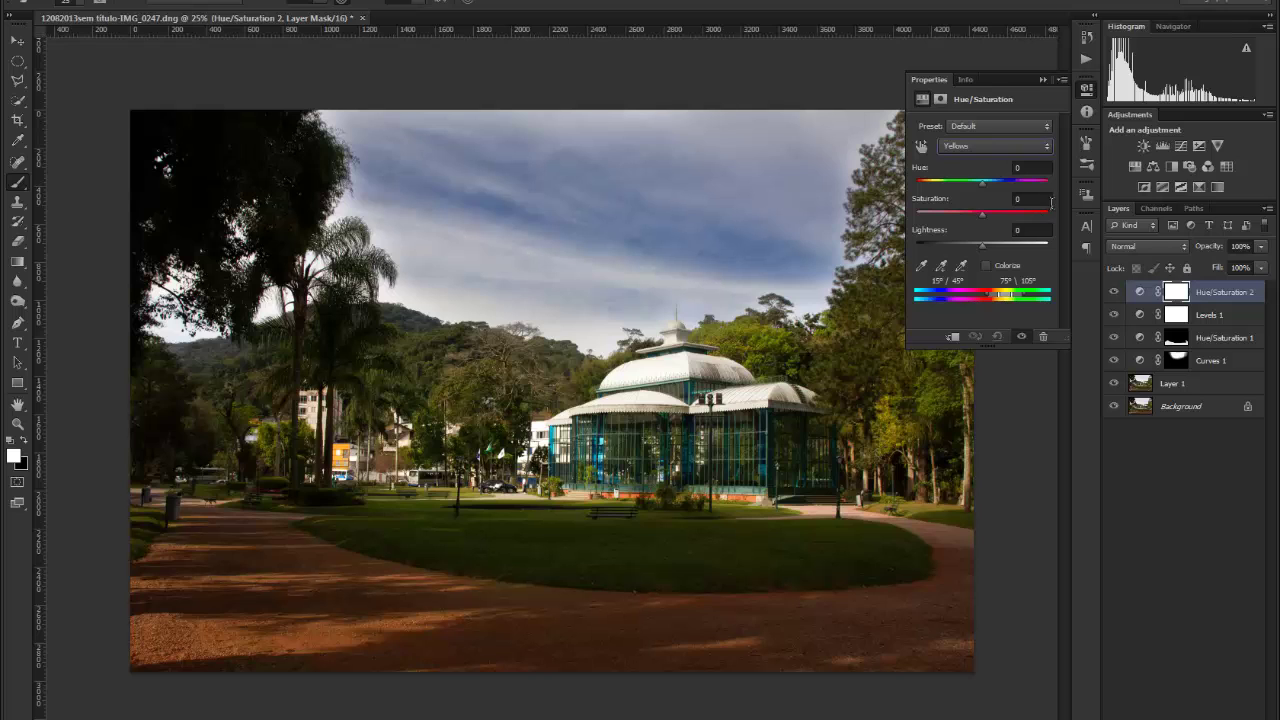
drag(983, 215, 1049, 228)
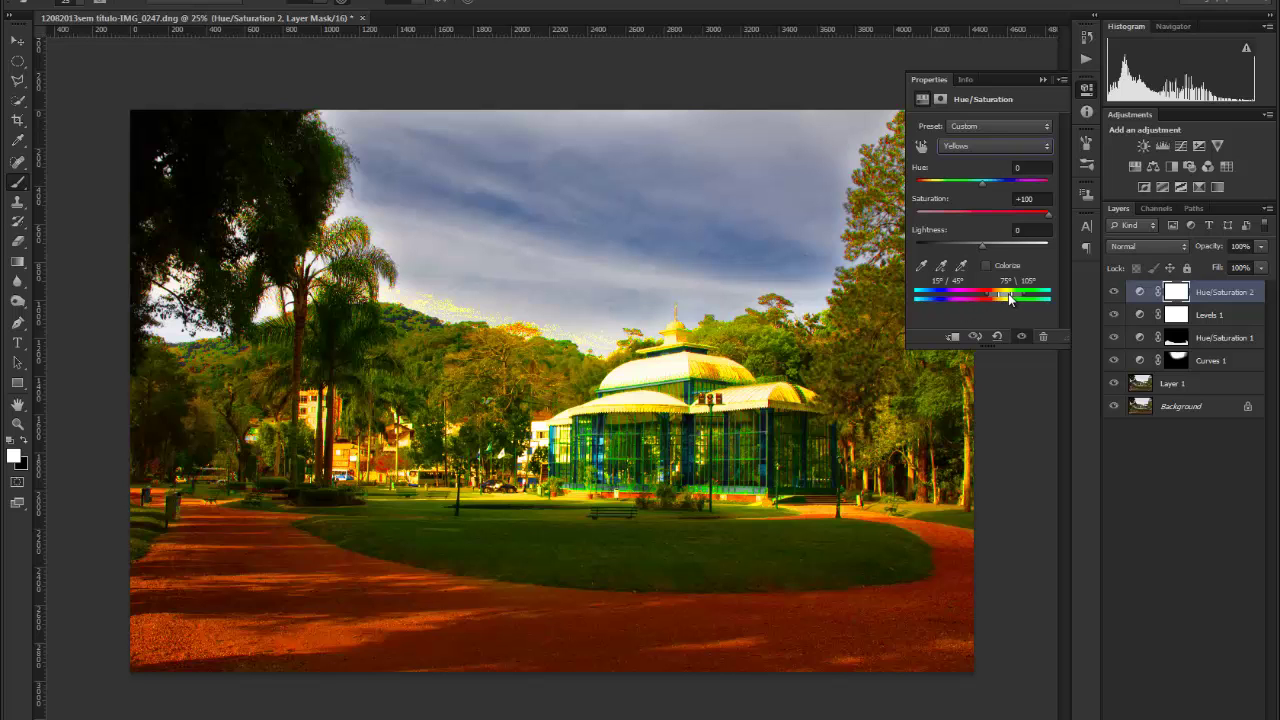
Step: Shift and widen the colour range affected by the Yellows adjustment to 10°/62° and 106°\149°
drag(1010, 298, 972, 297)
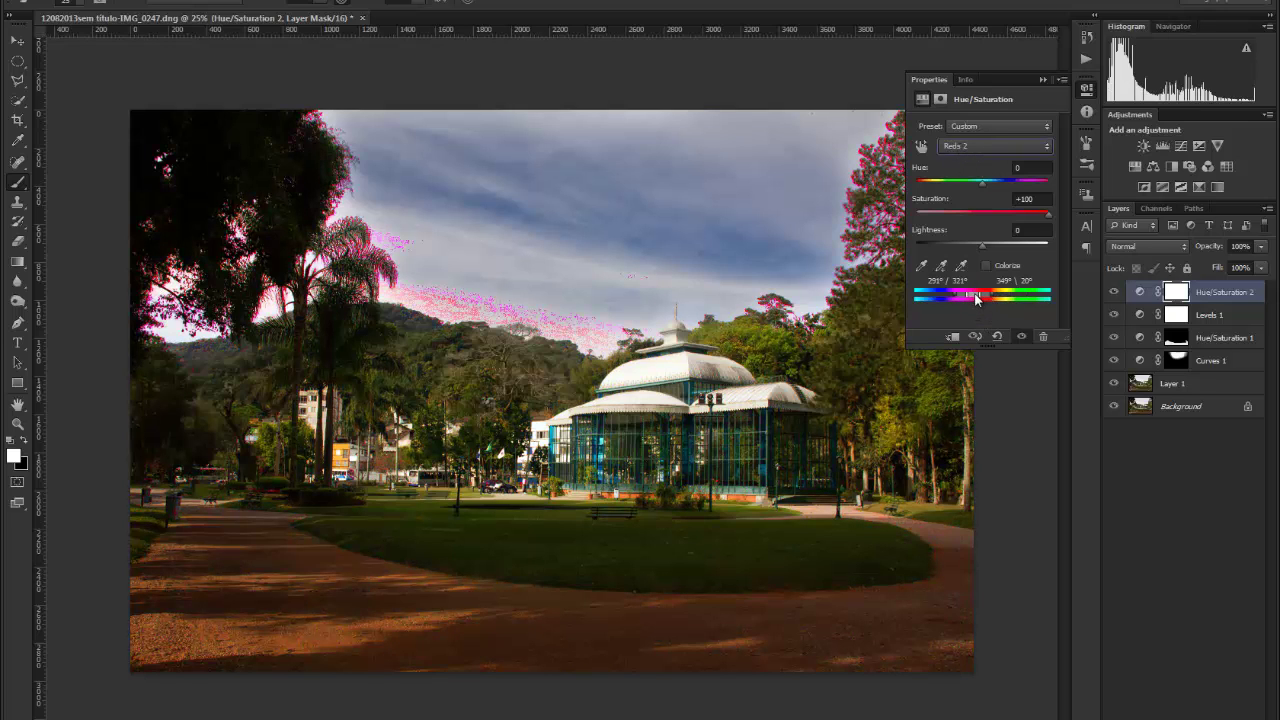
drag(976, 298, 1016, 304)
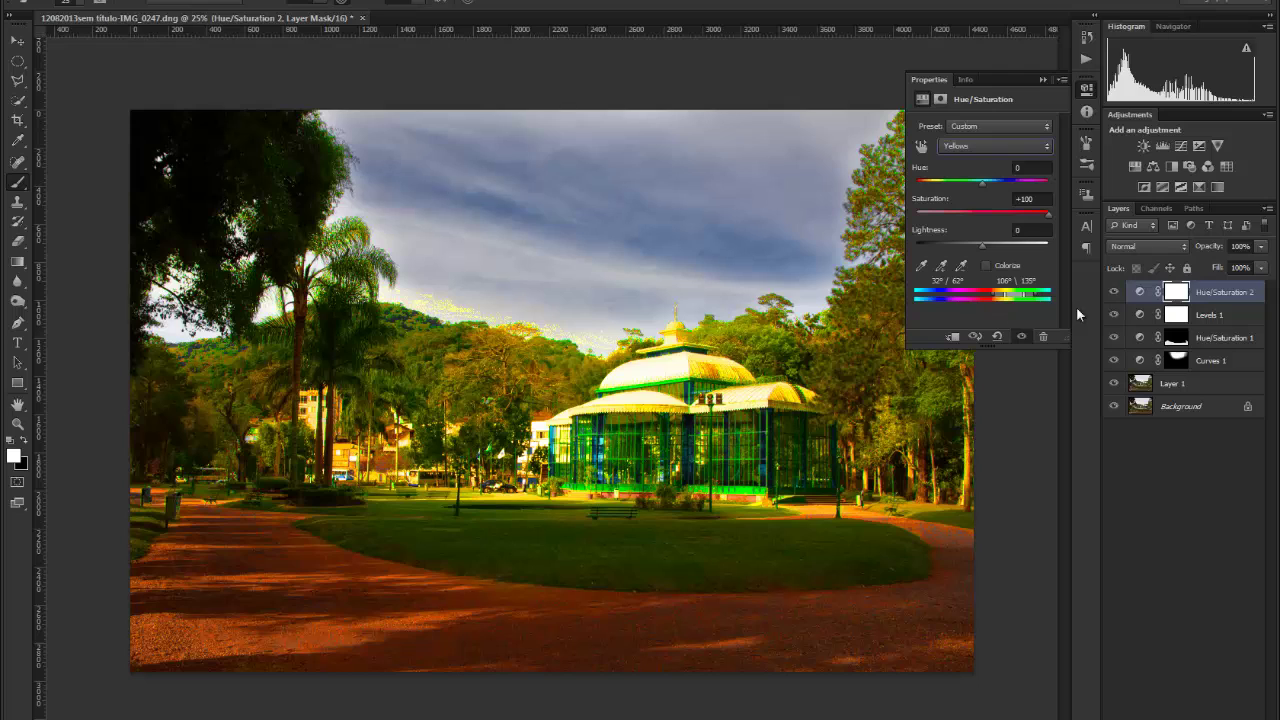
drag(1037, 298, 988, 299)
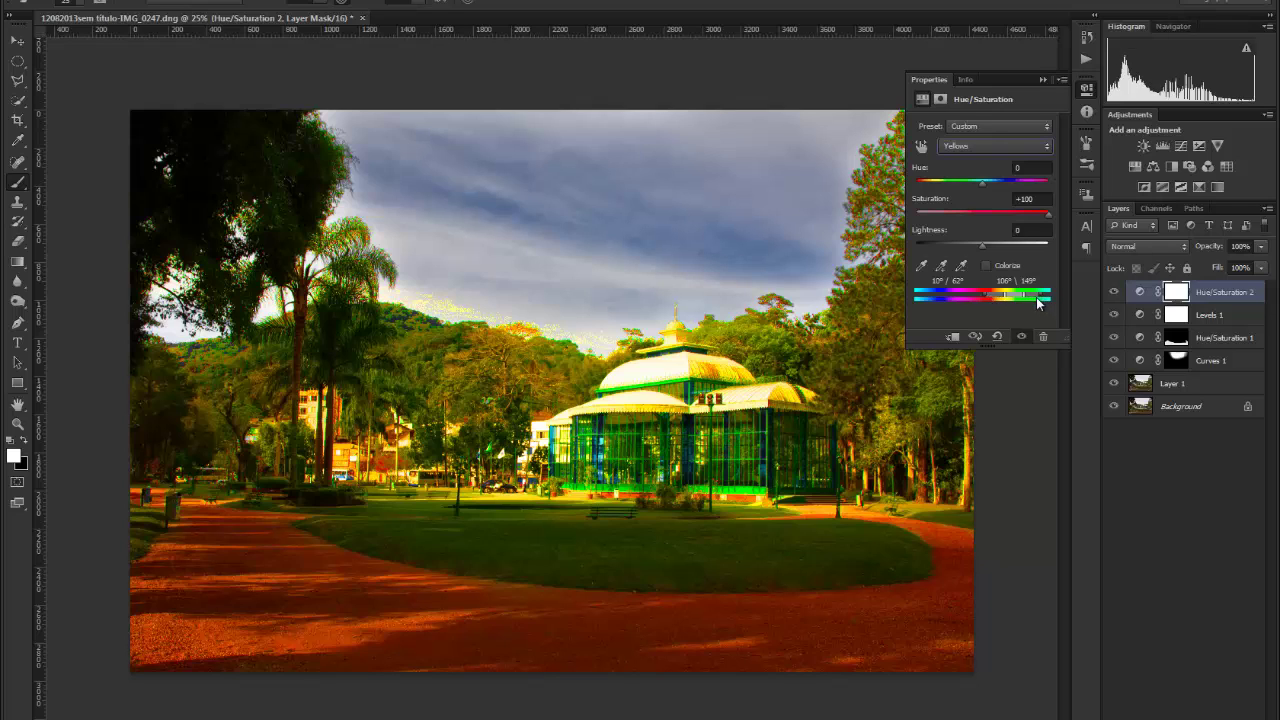
Step: Narrow the start of the Yellows range to 12°/62° and shift the Hue to -112 to tint the foliage magenta
drag(987, 300, 991, 303)
drag(985, 186, 981, 186)
drag(983, 186, 986, 193)
drag(984, 181, 936, 181)
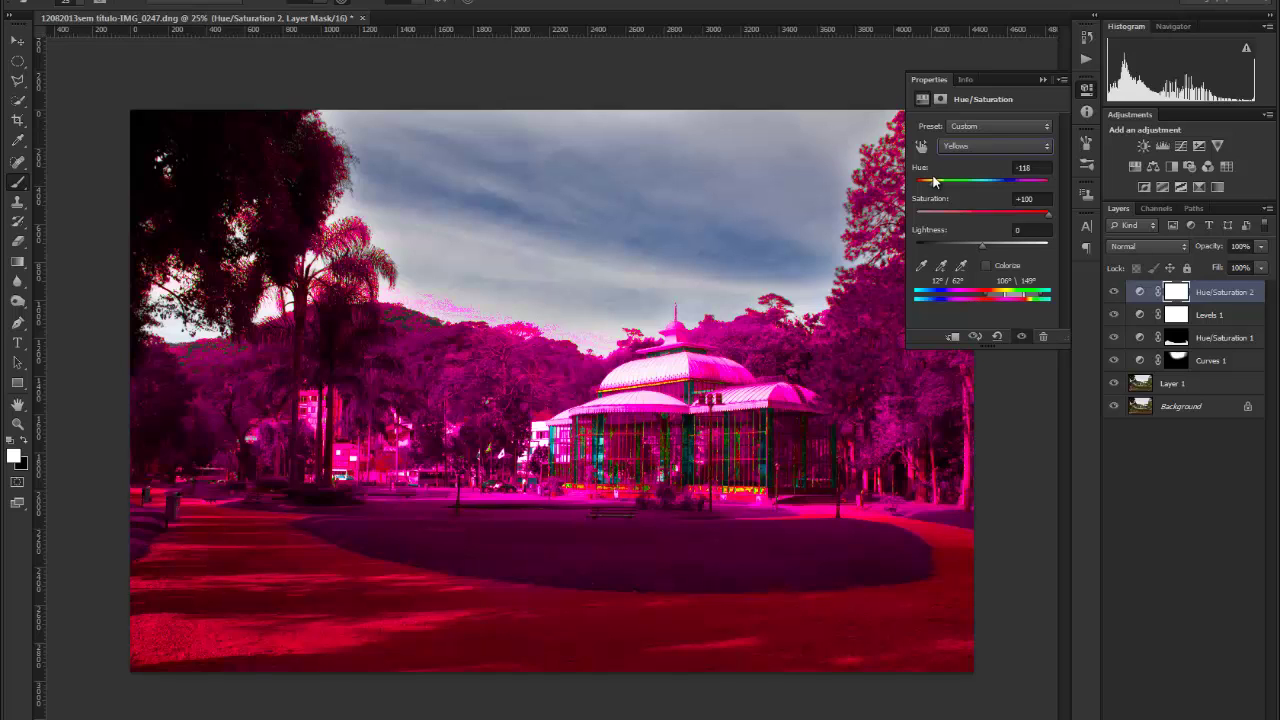
drag(937, 179, 940, 180)
Step: Set the Yellows Saturation to 0 and shift the Hue to about -141 for a more purple foliage tint
drag(1049, 218, 1003, 215)
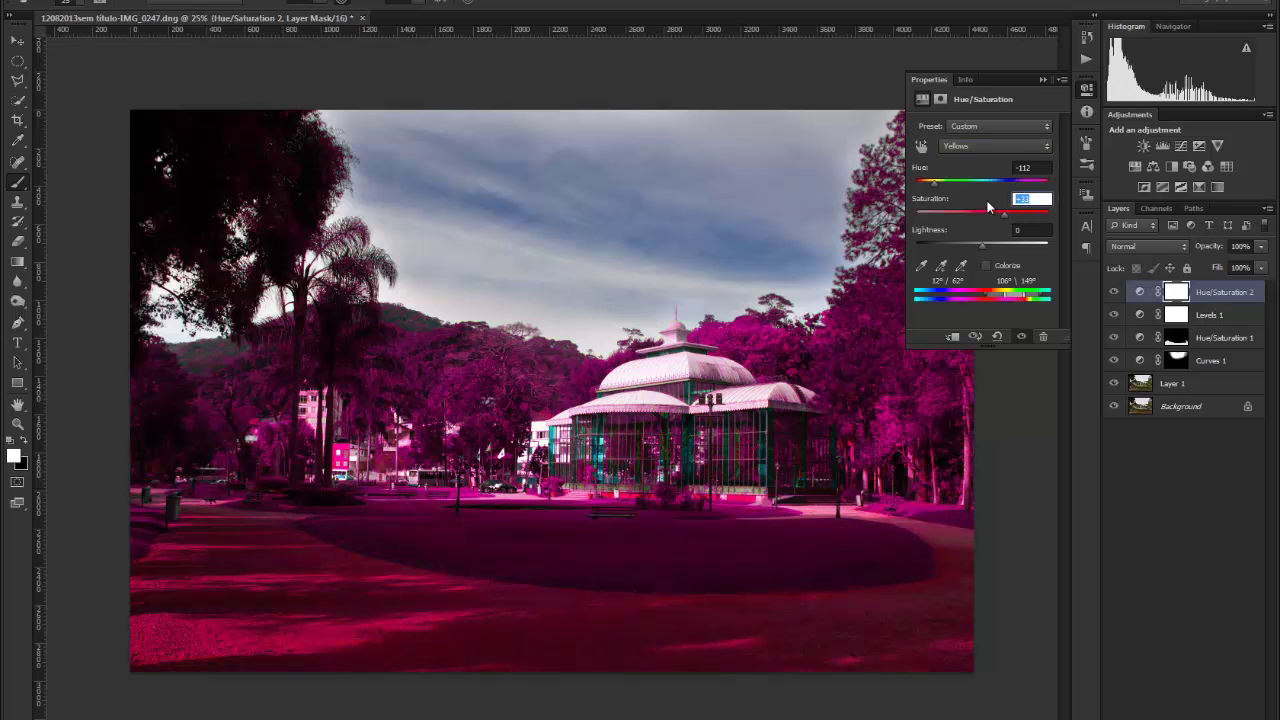
text(0)
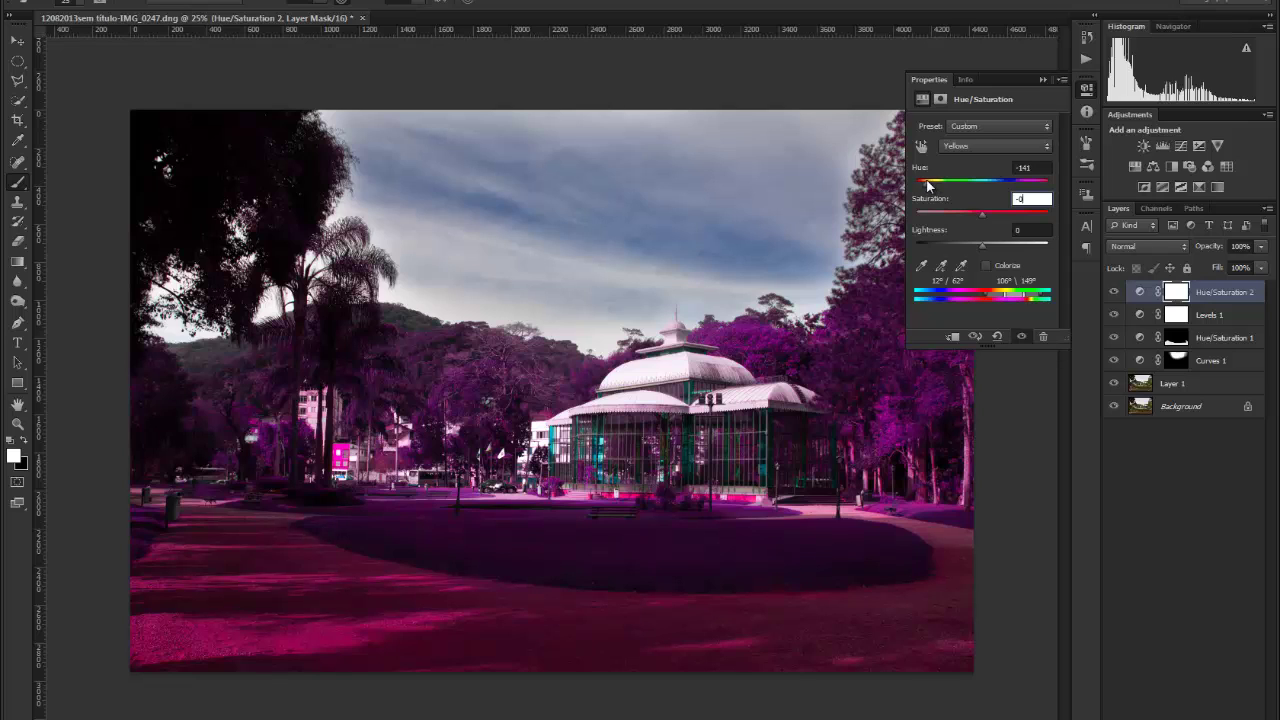
drag(927, 186, 929, 186)
Step: Invert the Hue/Saturation 2 layer mask to black to hide the purple tint across the whole photo
click(1176, 291)
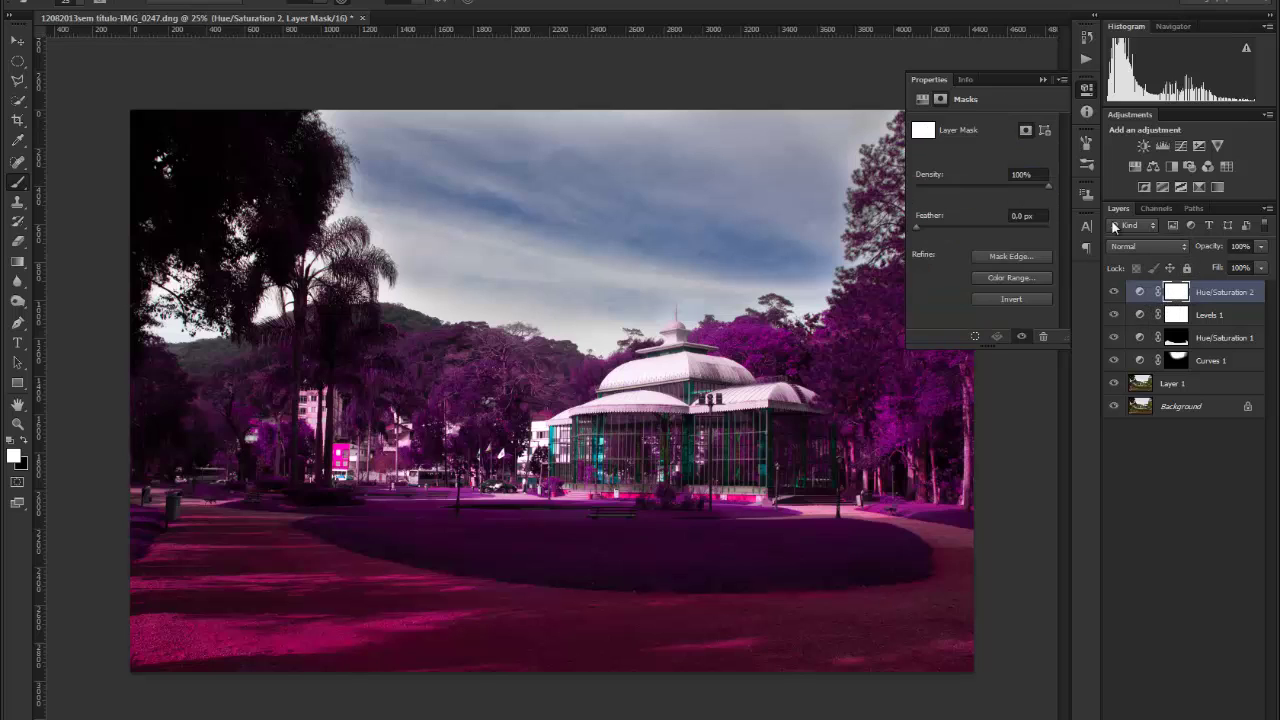
click(1043, 79)
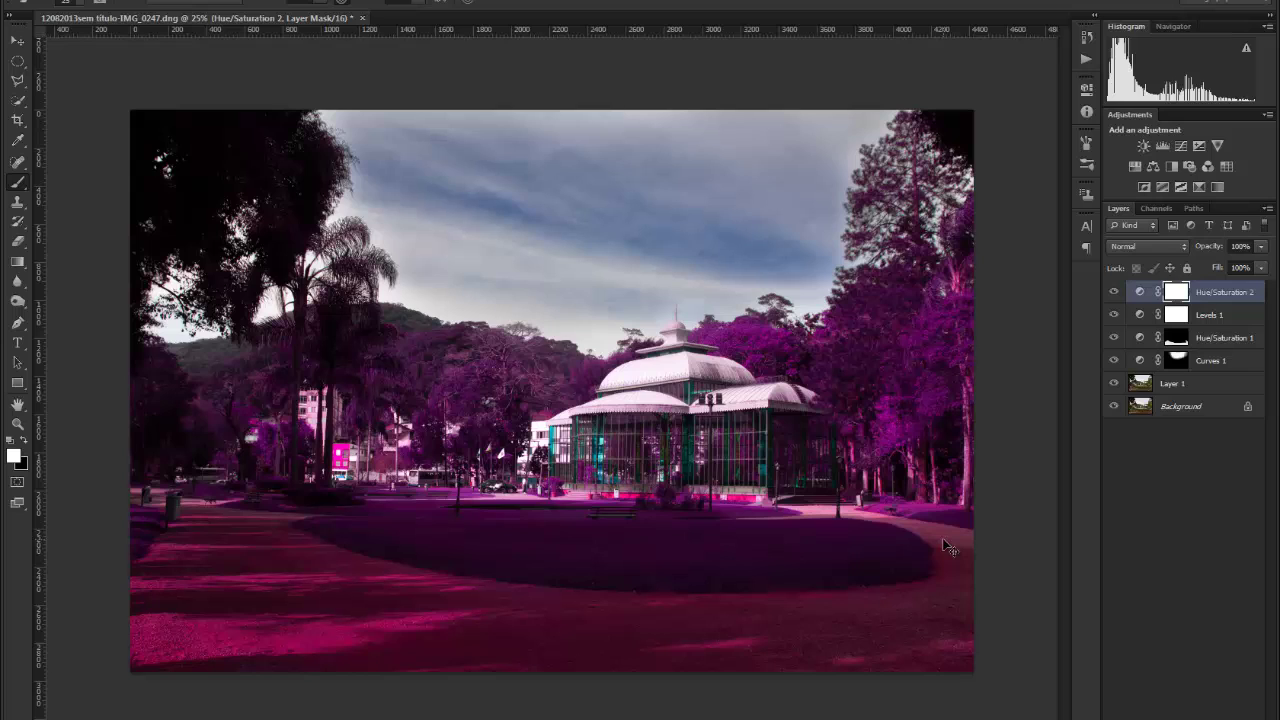
key(ctrl+i)
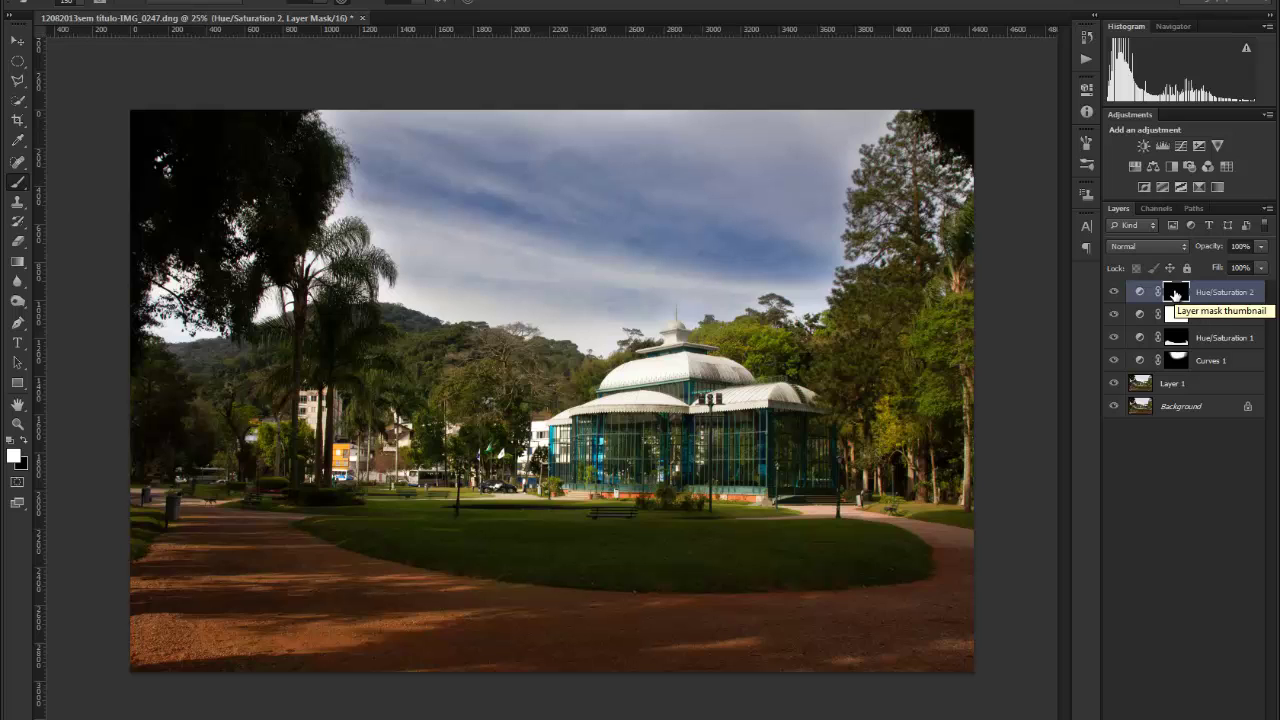
Step: Try a brush stroke over the trees right of the pavilion on the white mask, undo it, and invert the mask to black again
key(ctrl+i)
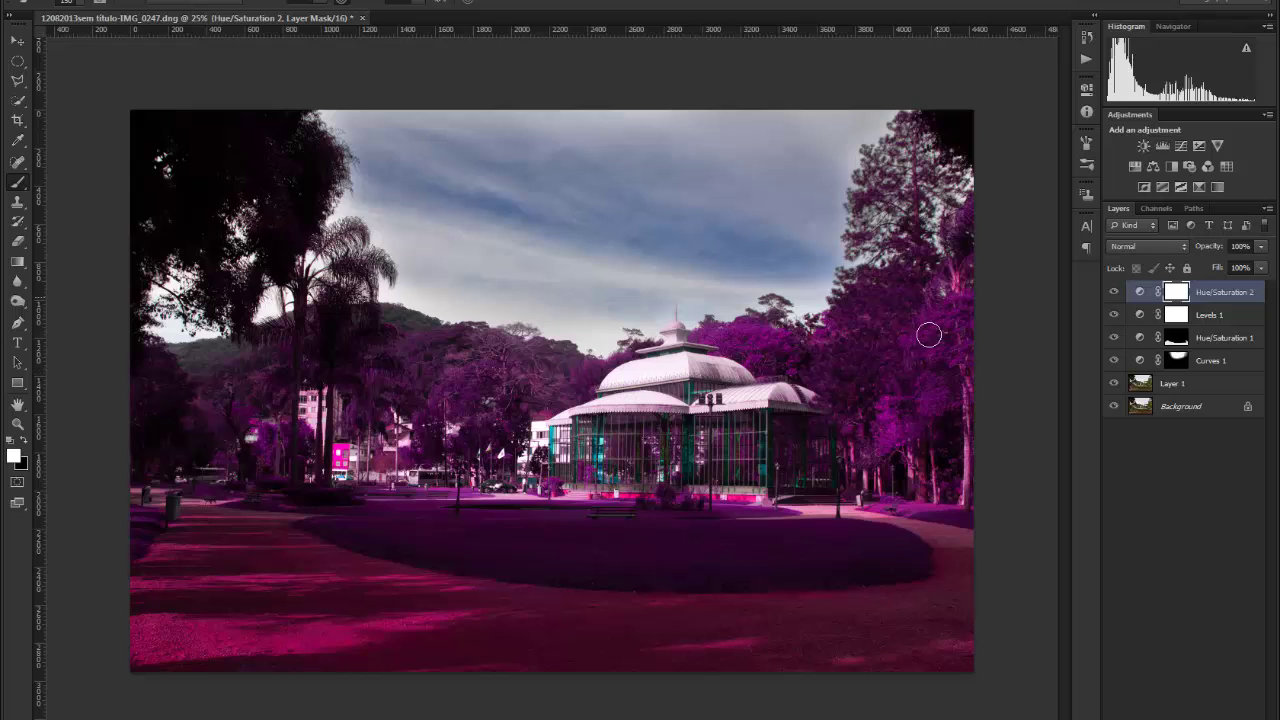
drag(903, 269, 922, 196)
key(ctrl+z)
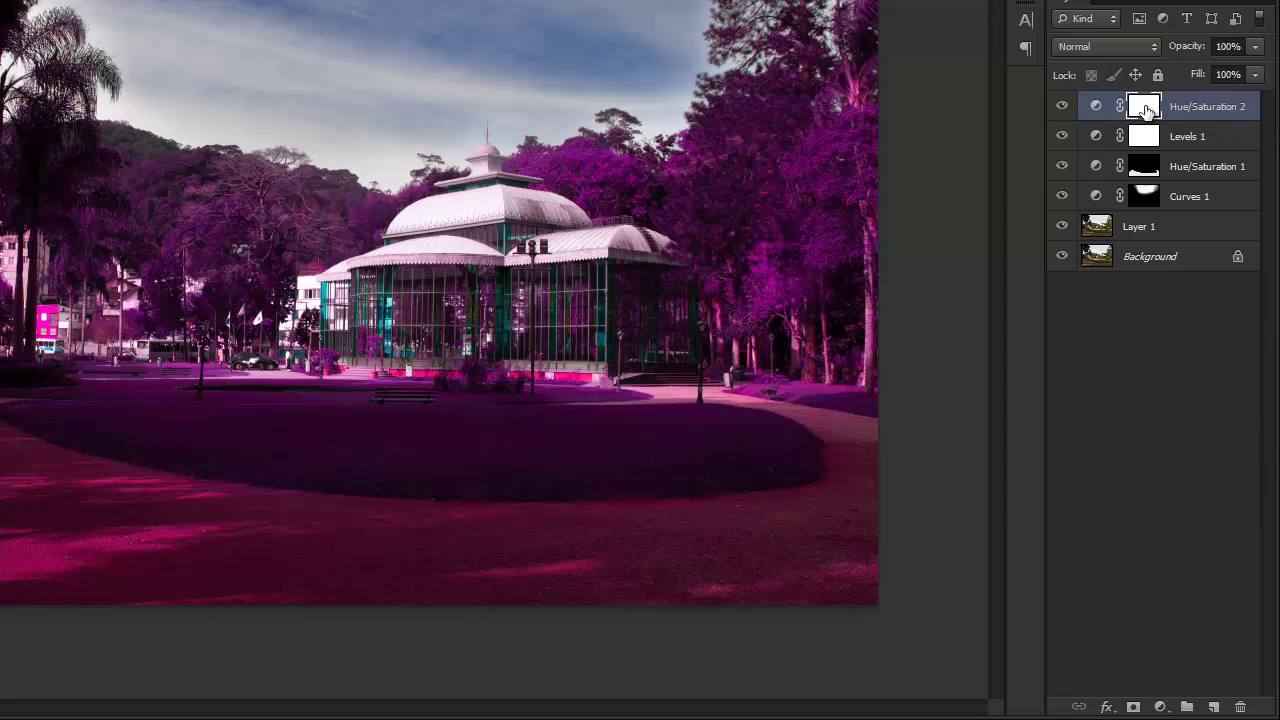
key(ctrl+i)
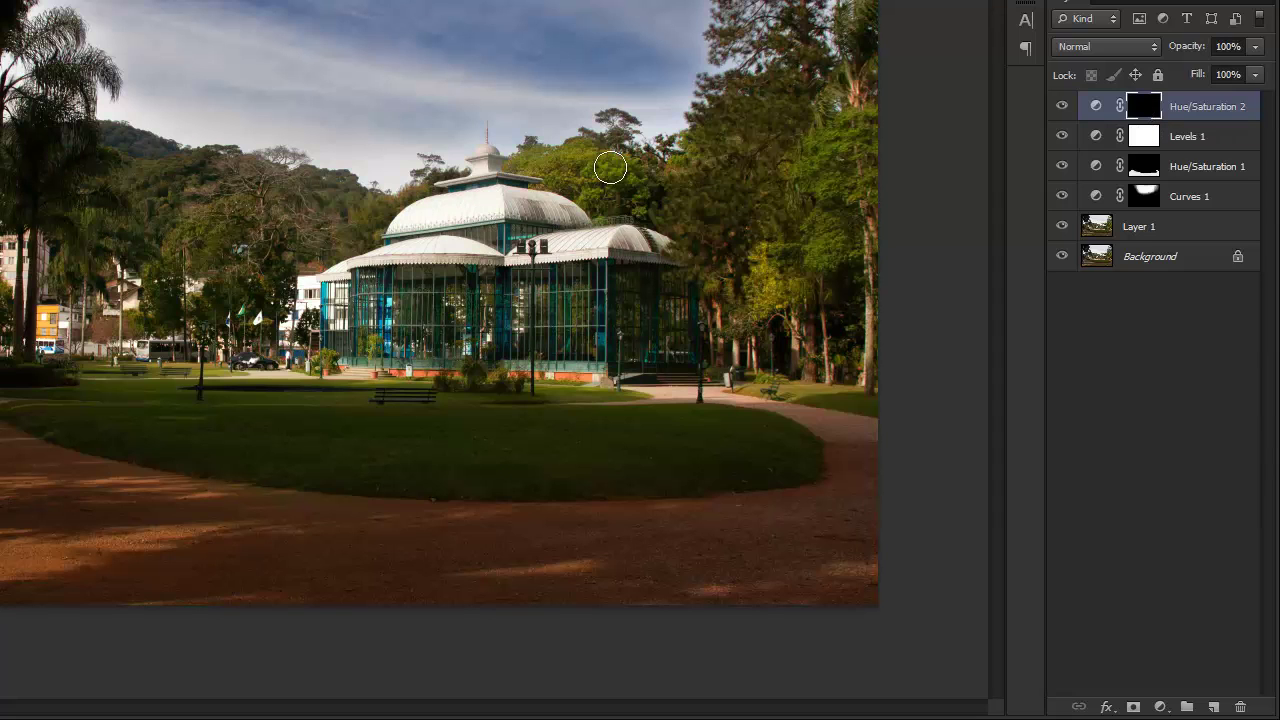
Step: Paint white on the Hue/Saturation 2 mask over the large tree behind the pavilion's dome to turn it purple
mouse_move(606, 171)
mouse_down()
mouse_move(606, 183)
mouse_move(623, 175)
mouse_move(626, 206)
mouse_move(574, 157)
mouse_move(552, 162)
mouse_move(566, 176)
mouse_up()
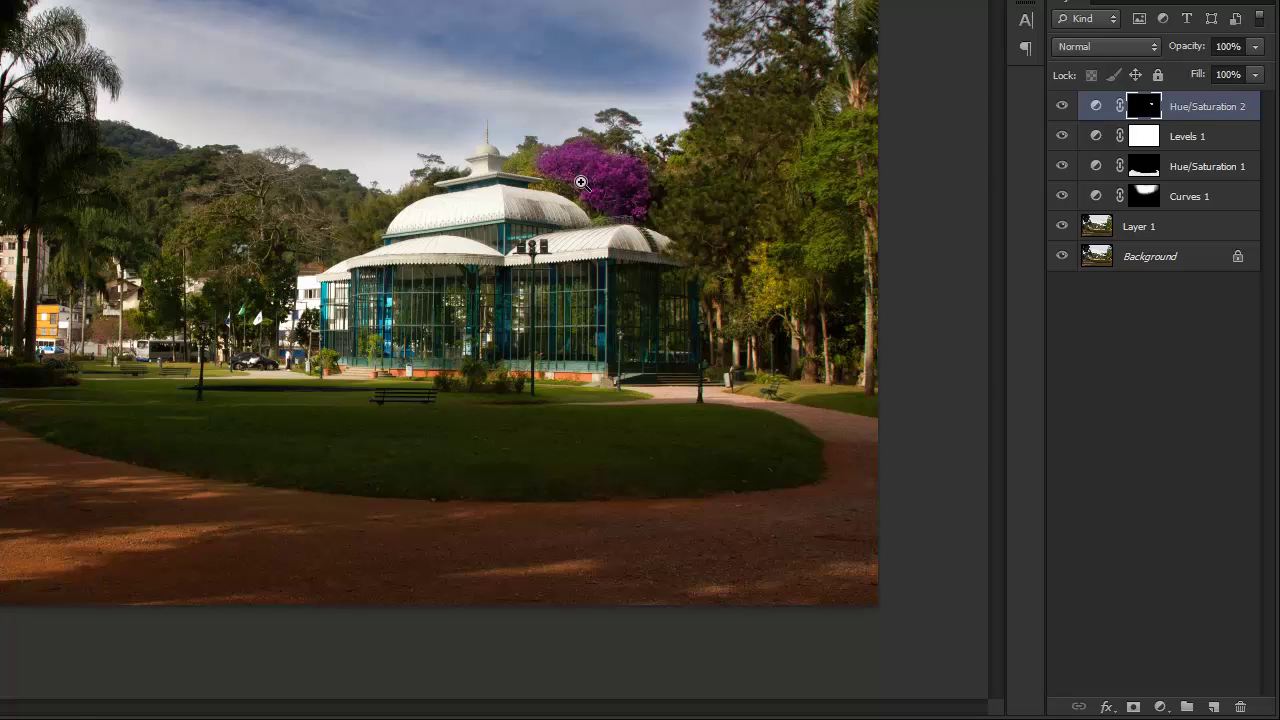
scroll(566, 178, up, 3)
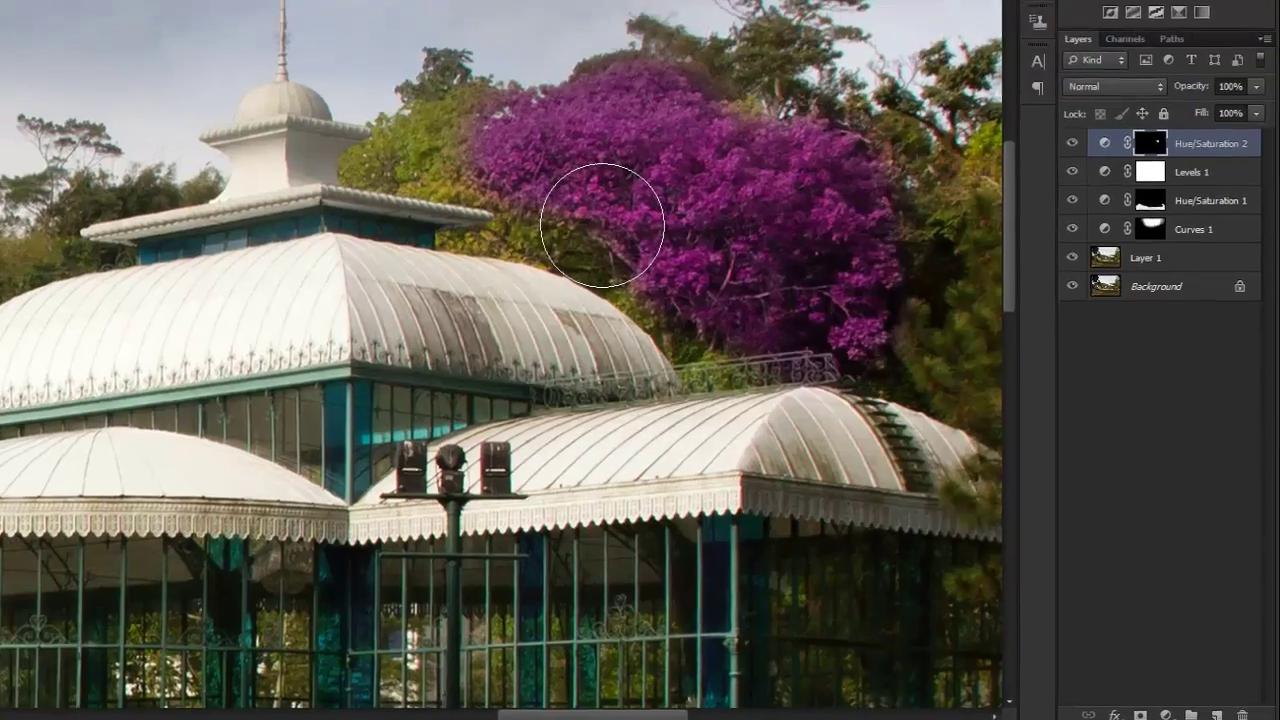
scroll(565, 190, up, 1)
key([)
key([)
key([)
key([)
mouse_move(755, 388)
mouse_down()
mouse_move(702, 366)
mouse_move(838, 465)
mouse_move(857, 460)
mouse_move(810, 452)
mouse_move(815, 467)
mouse_move(789, 428)
mouse_move(630, 292)
mouse_move(650, 268)
mouse_move(540, 312)
mouse_move(580, 303)
mouse_move(605, 285)
mouse_move(598, 275)
mouse_move(570, 288)
mouse_move(619, 318)
mouse_move(580, 322)
mouse_move(650, 328)
mouse_move(685, 360)
mouse_up()
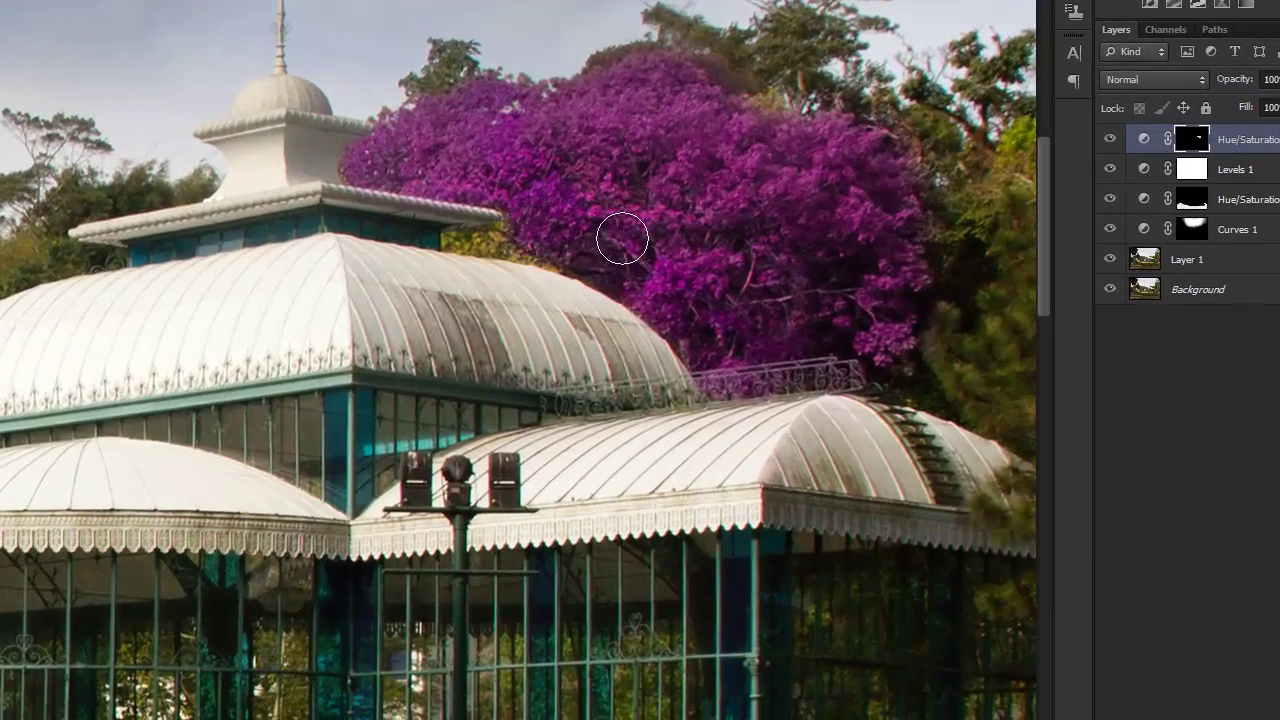
Step: Paint the purple tint with a smaller brush into the remaining foliage along the dome's roof edge
key([)
key([)
key([)
key([)
mouse_move(507, 242)
mouse_down()
mouse_move(478, 242)
mouse_move(515, 222)
mouse_move(478, 246)
mouse_move(460, 237)
mouse_move(545, 262)
mouse_up()
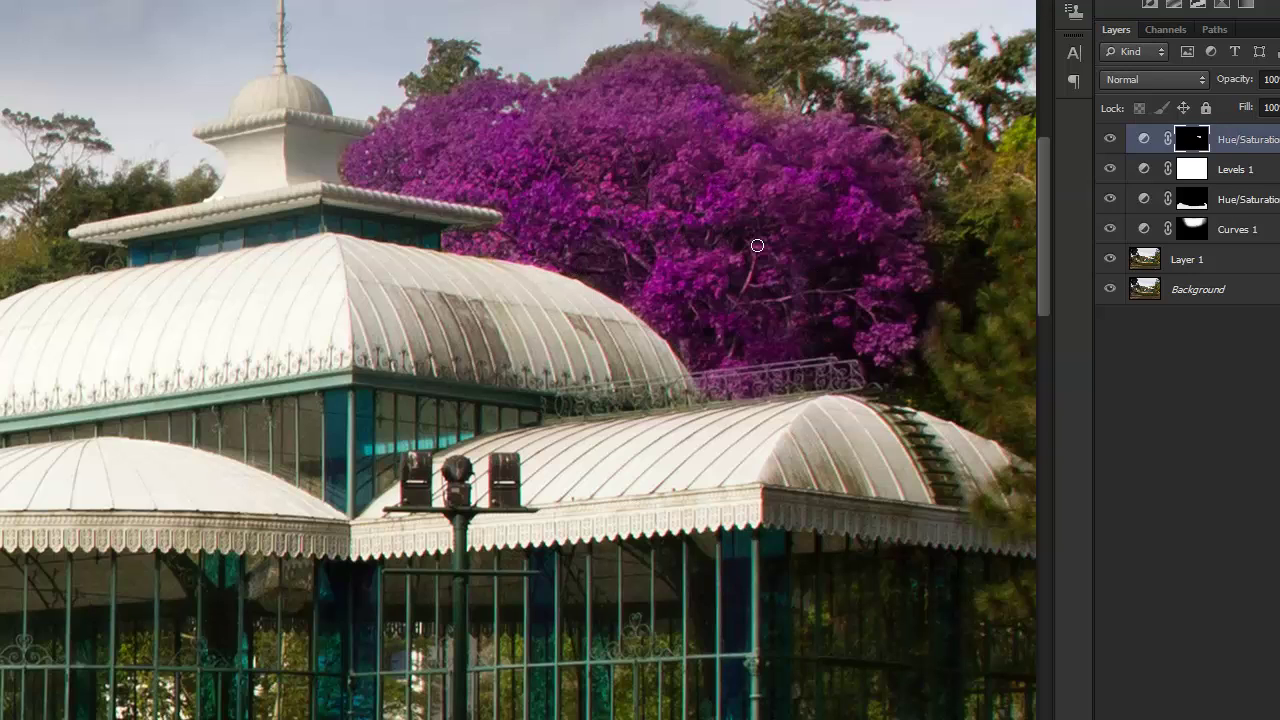
Step: Paint the purple tint onto the tree just left of the dome, following the curved roof edge
drag(140, 200, 578, 77)
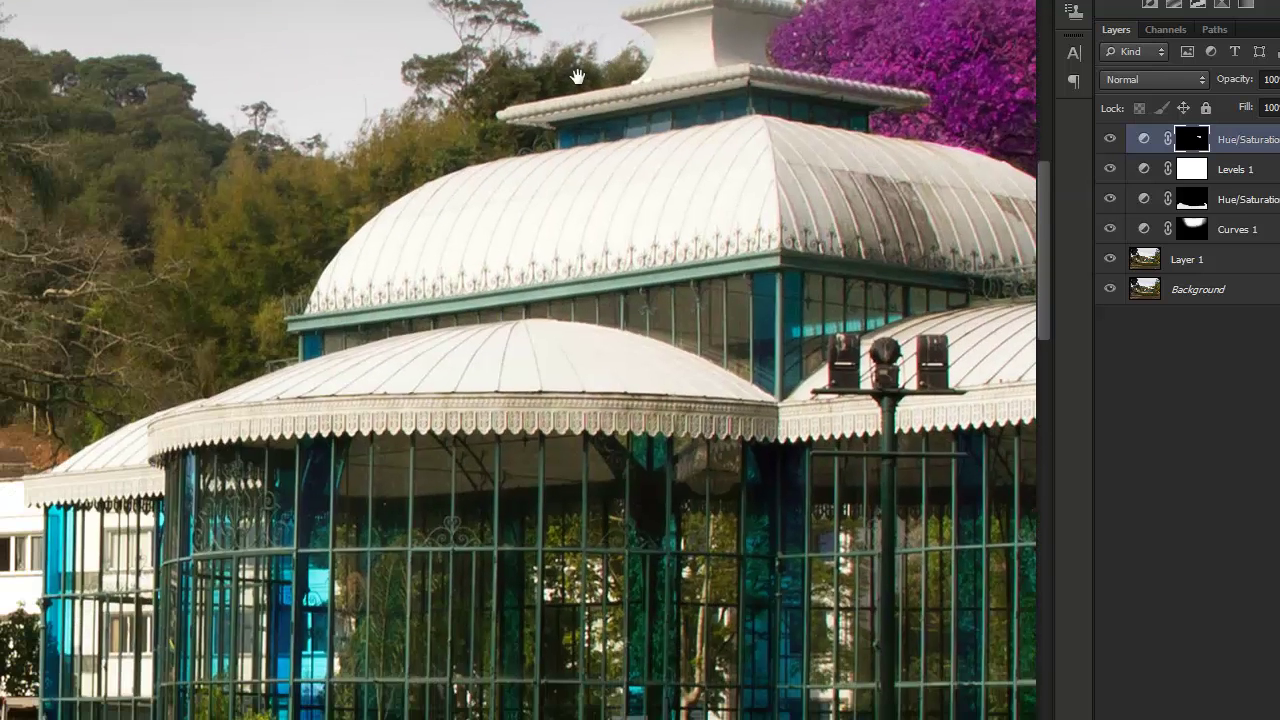
mouse_move(403, 145)
mouse_down()
mouse_move(457, 115)
mouse_move(426, 131)
mouse_move(407, 101)
mouse_move(375, 115)
mouse_move(386, 87)
mouse_move(364, 127)
mouse_move(383, 100)
mouse_move(373, 87)
mouse_move(379, 135)
mouse_move(415, 153)
mouse_move(371, 152)
mouse_move(342, 108)
mouse_up()
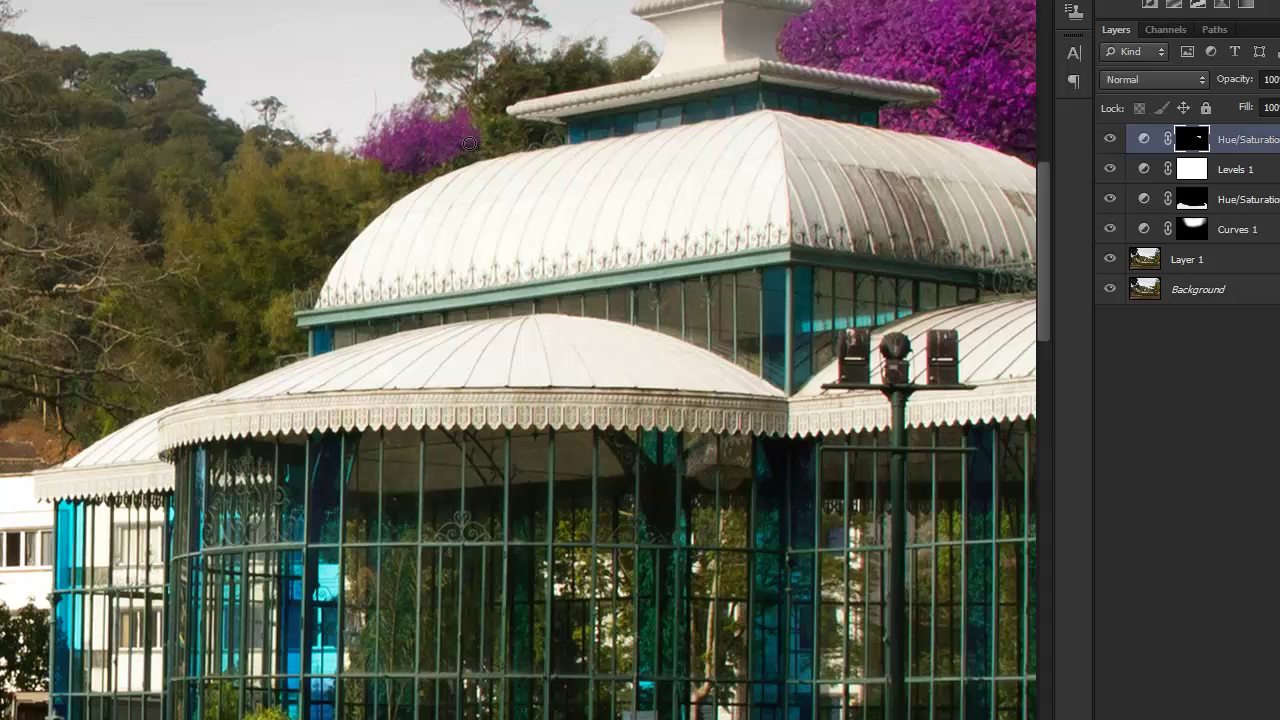
mouse_move(433, 171)
mouse_down()
mouse_move(379, 193)
mouse_move(393, 181)
mouse_move(368, 164)
mouse_up()
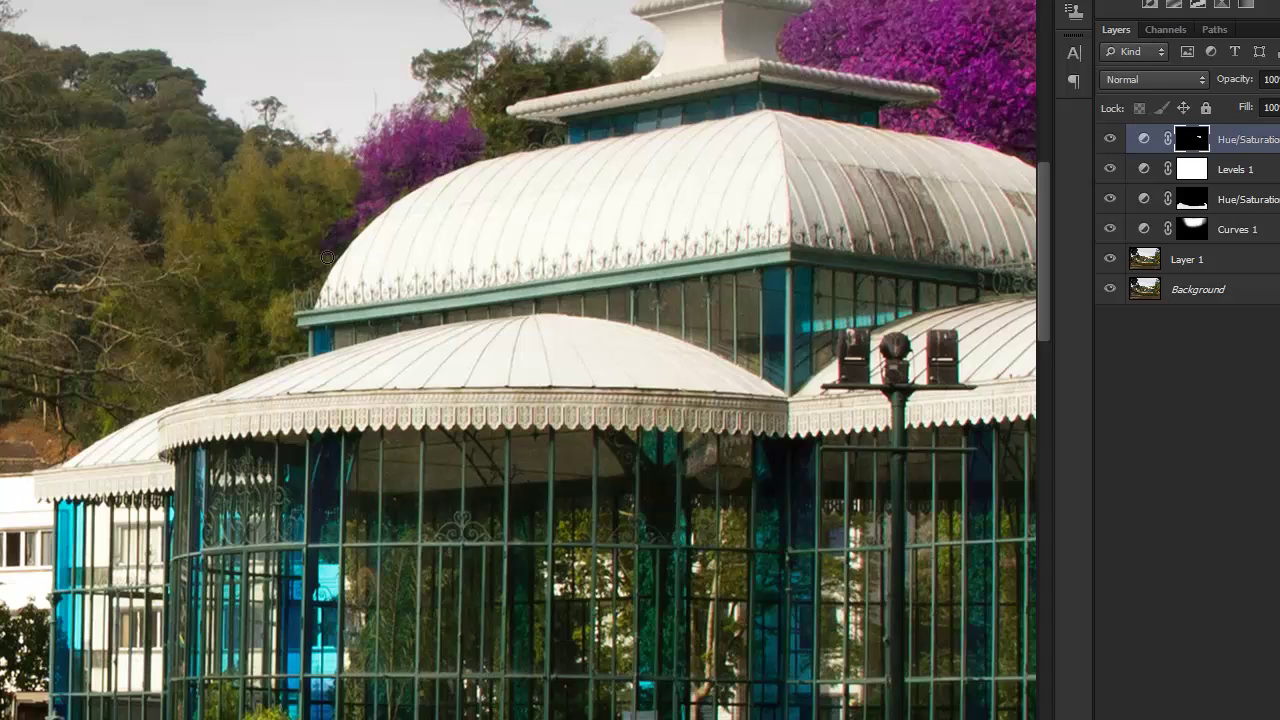
mouse_move(327, 257)
mouse_down()
mouse_move(268, 333)
mouse_move(265, 200)
mouse_move(274, 239)
mouse_move(295, 244)
mouse_move(305, 229)
mouse_move(292, 222)
mouse_move(300, 210)
mouse_move(250, 241)
mouse_move(265, 259)
mouse_move(317, 178)
mouse_move(332, 174)
mouse_move(302, 233)
mouse_move(399, 166)
mouse_move(325, 233)
mouse_move(435, 141)
mouse_move(335, 191)
mouse_move(262, 191)
mouse_move(209, 257)
mouse_move(218, 268)
mouse_move(220, 252)
mouse_move(173, 207)
mouse_move(182, 256)
mouse_move(218, 307)
mouse_move(188, 294)
mouse_move(189, 318)
mouse_move(193, 301)
mouse_move(240, 324)
mouse_move(246, 306)
mouse_move(266, 359)
mouse_move(234, 339)
mouse_up()
Step: Adjust the brush size and fill the rest of the tree left of the dome with purple down to the lower roof
key(bracketright)
key(bracketright)
key(bracketright)
key(bracketleft)
key(bracketleft)
key(bracketleft)
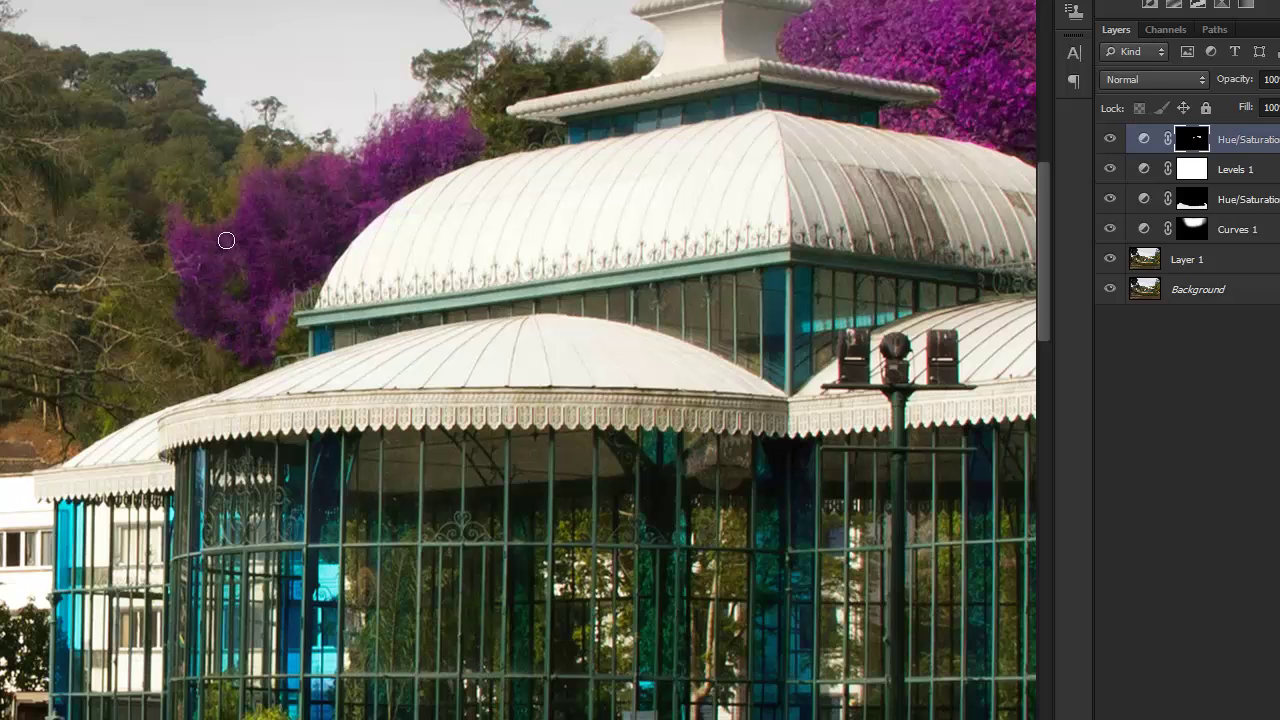
mouse_move(226, 240)
mouse_down()
mouse_move(248, 146)
mouse_move(268, 175)
mouse_move(299, 156)
mouse_move(299, 173)
mouse_move(349, 174)
mouse_up()
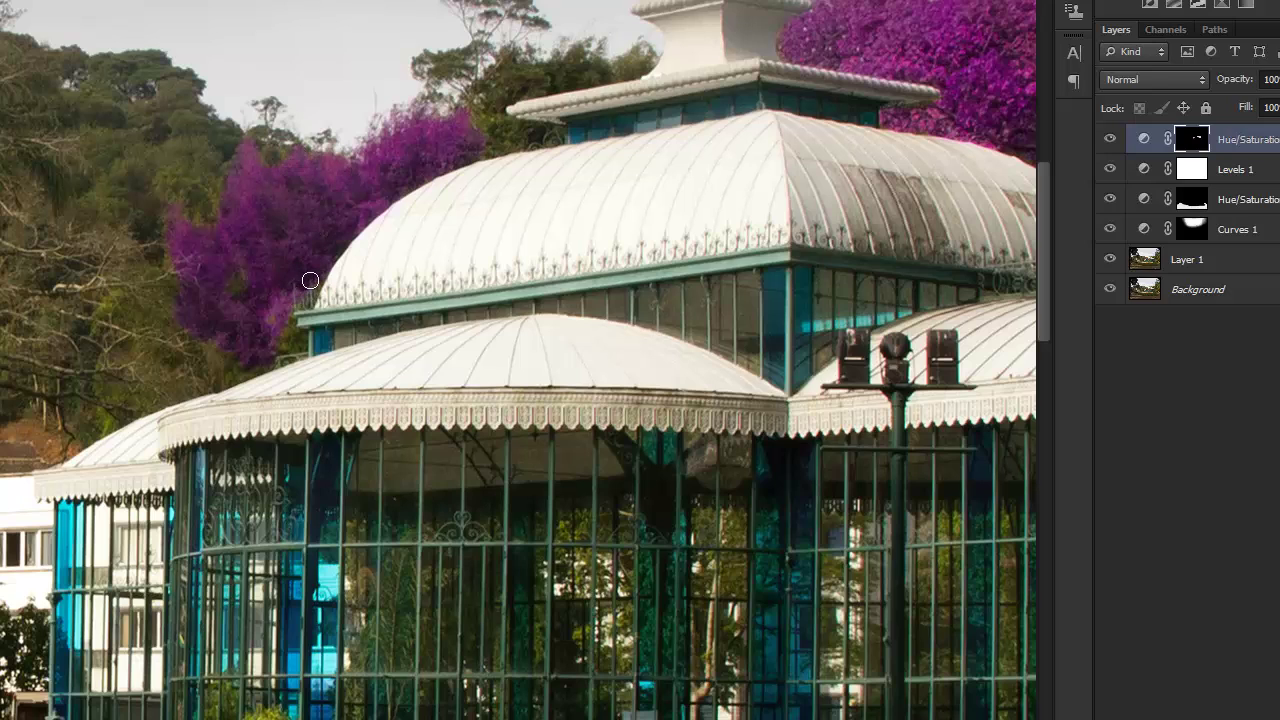
mouse_move(310, 281)
mouse_down()
mouse_move(282, 322)
mouse_move(280, 341)
mouse_move(296, 342)
mouse_move(268, 307)
mouse_move(252, 345)
mouse_move(244, 285)
mouse_move(224, 290)
mouse_move(296, 227)
mouse_move(221, 363)
mouse_move(213, 330)
mouse_move(236, 375)
mouse_move(296, 348)
mouse_move(233, 366)
mouse_up()
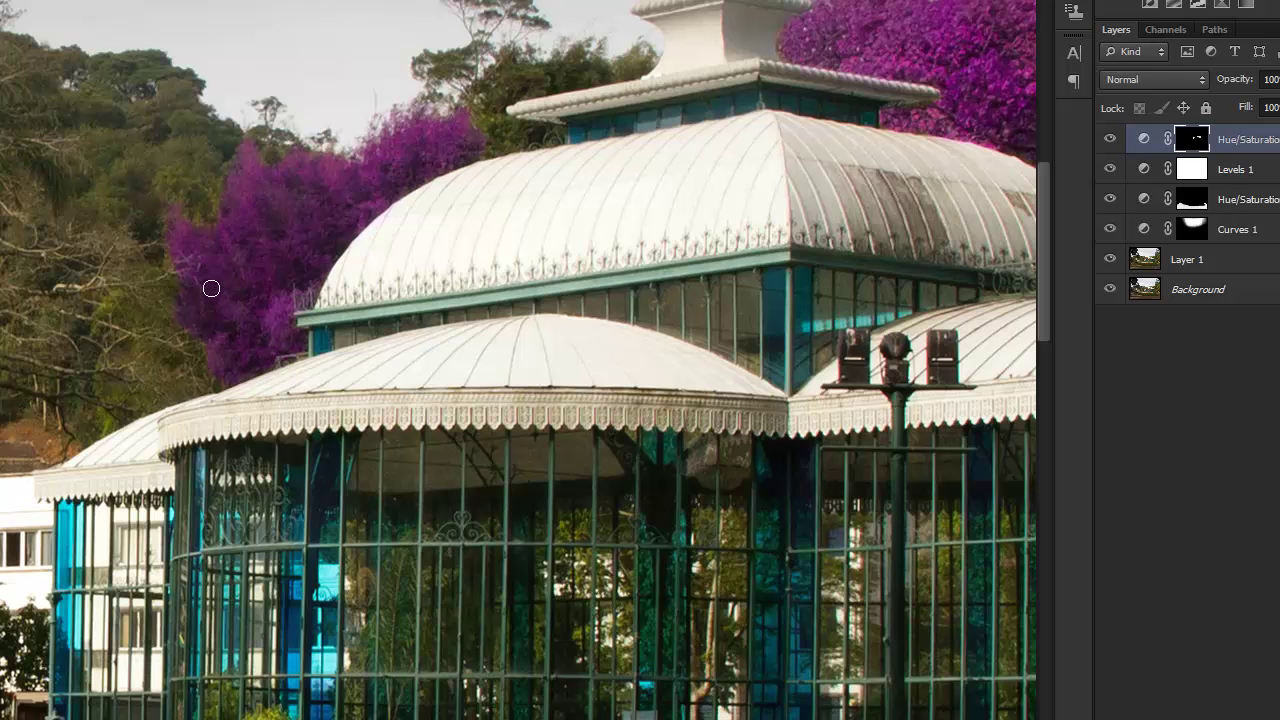
Step: Paint the purple tint onto the low round bush beside the palm trunks on the left of the park
alt+click(281, 285)
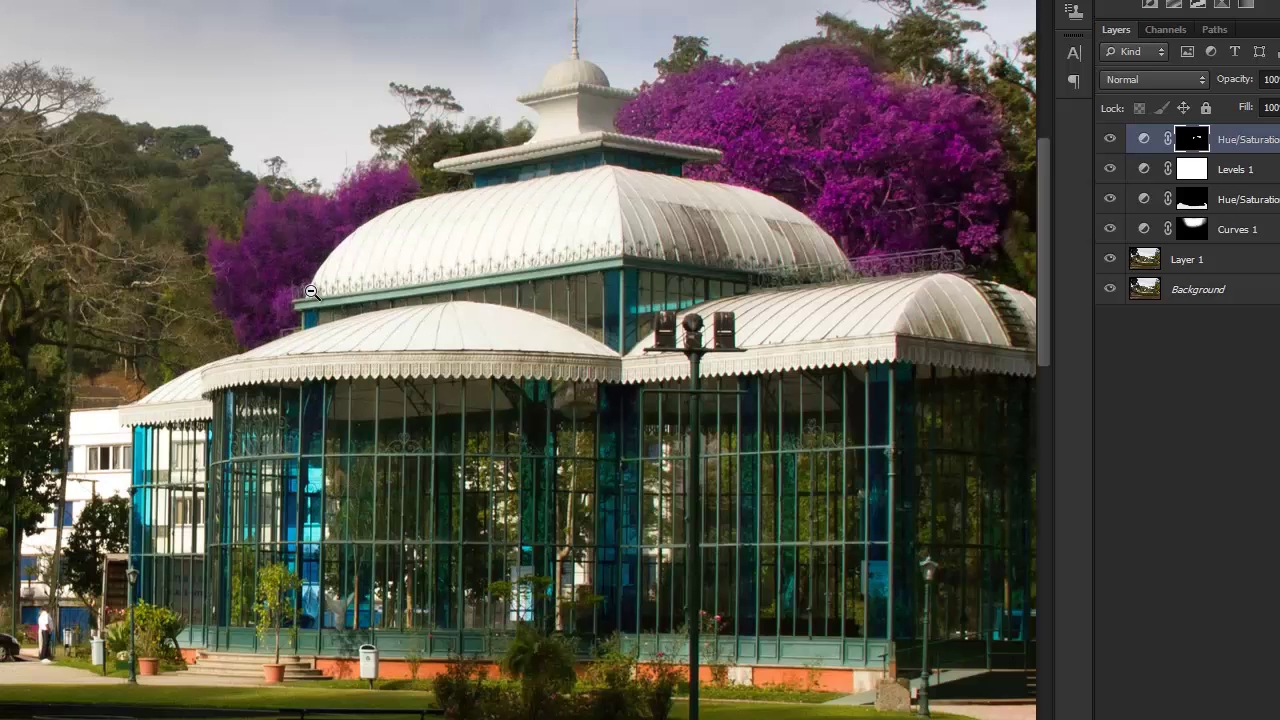
alt+click(312, 291)
alt+click(361, 306)
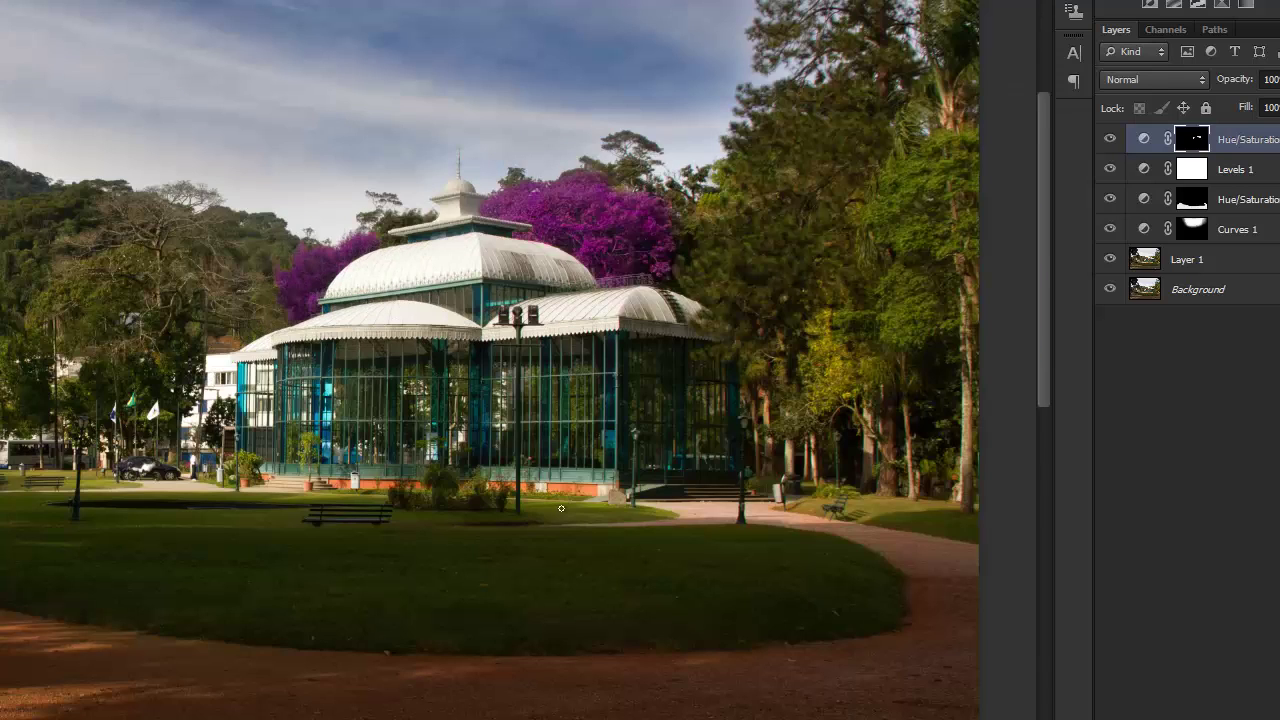
alt+click(445, 424)
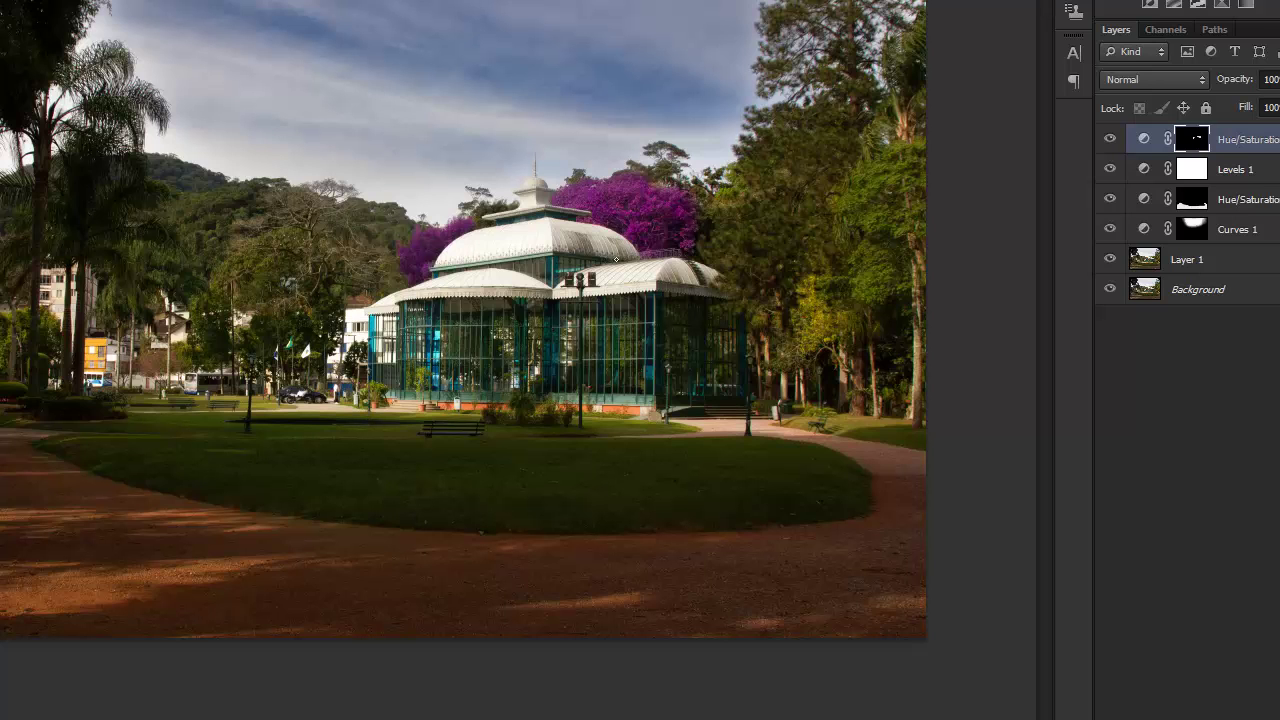
click(66, 404)
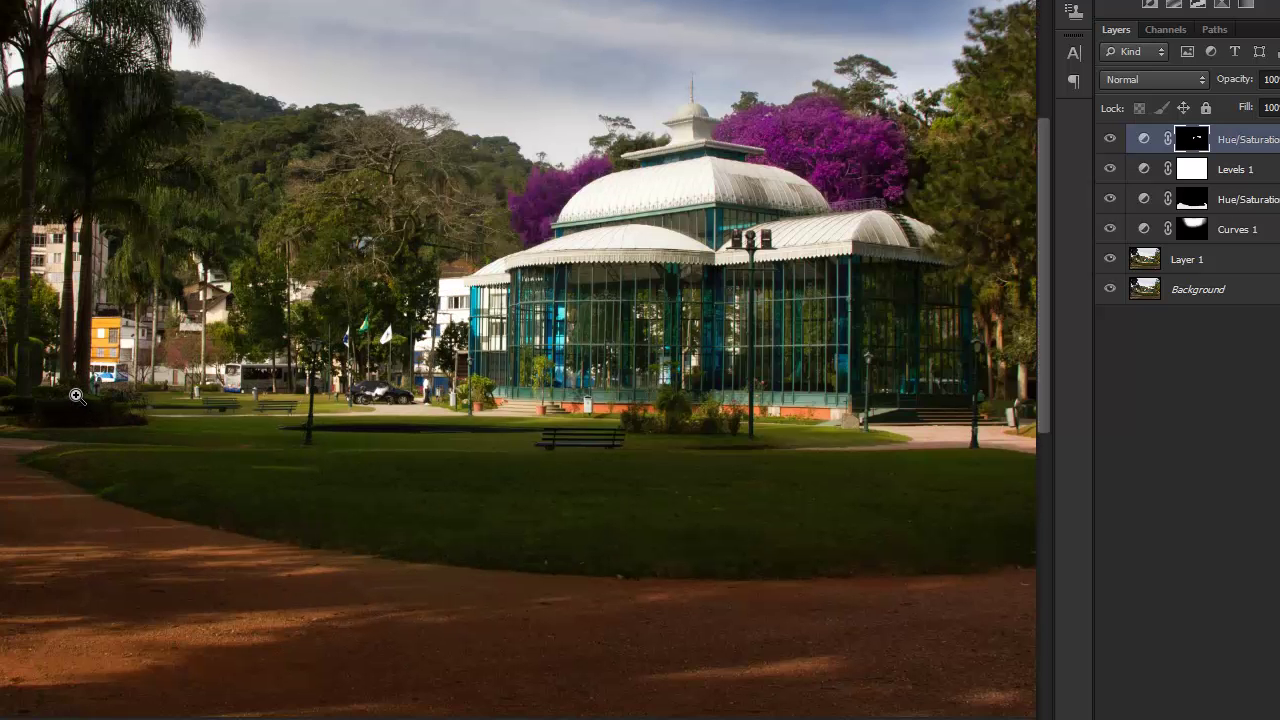
click(74, 398)
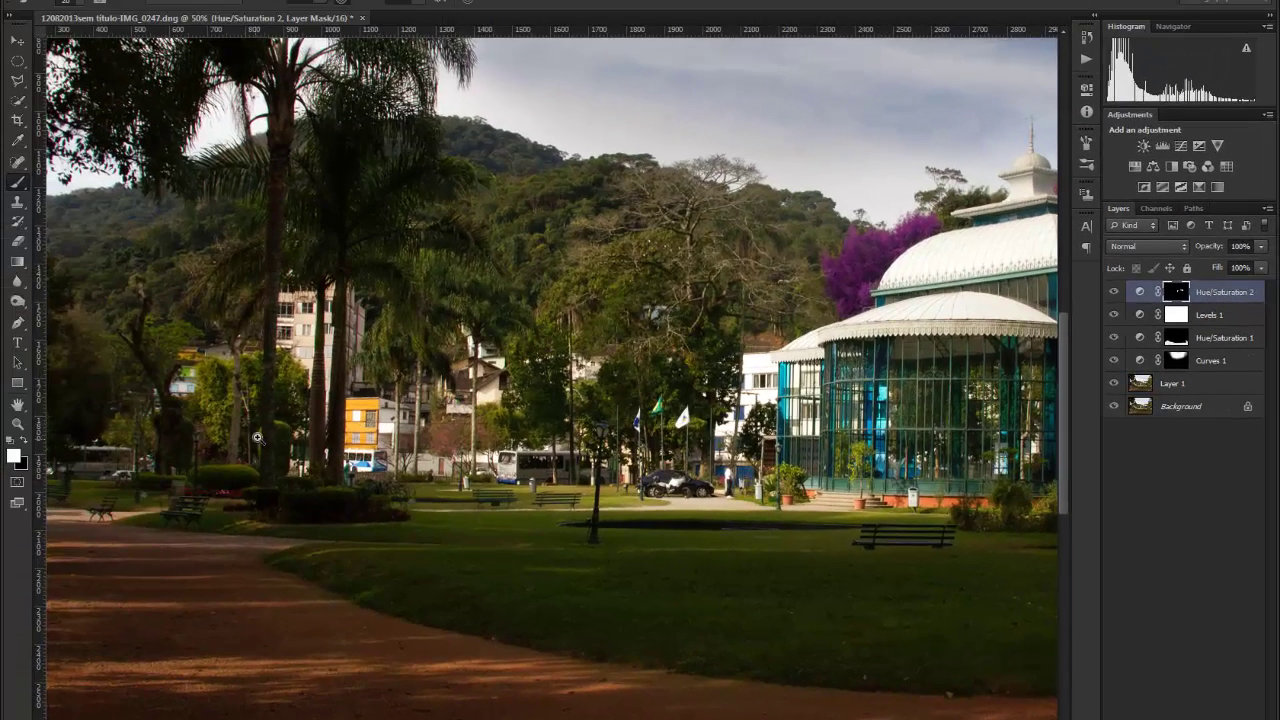
click(199, 405)
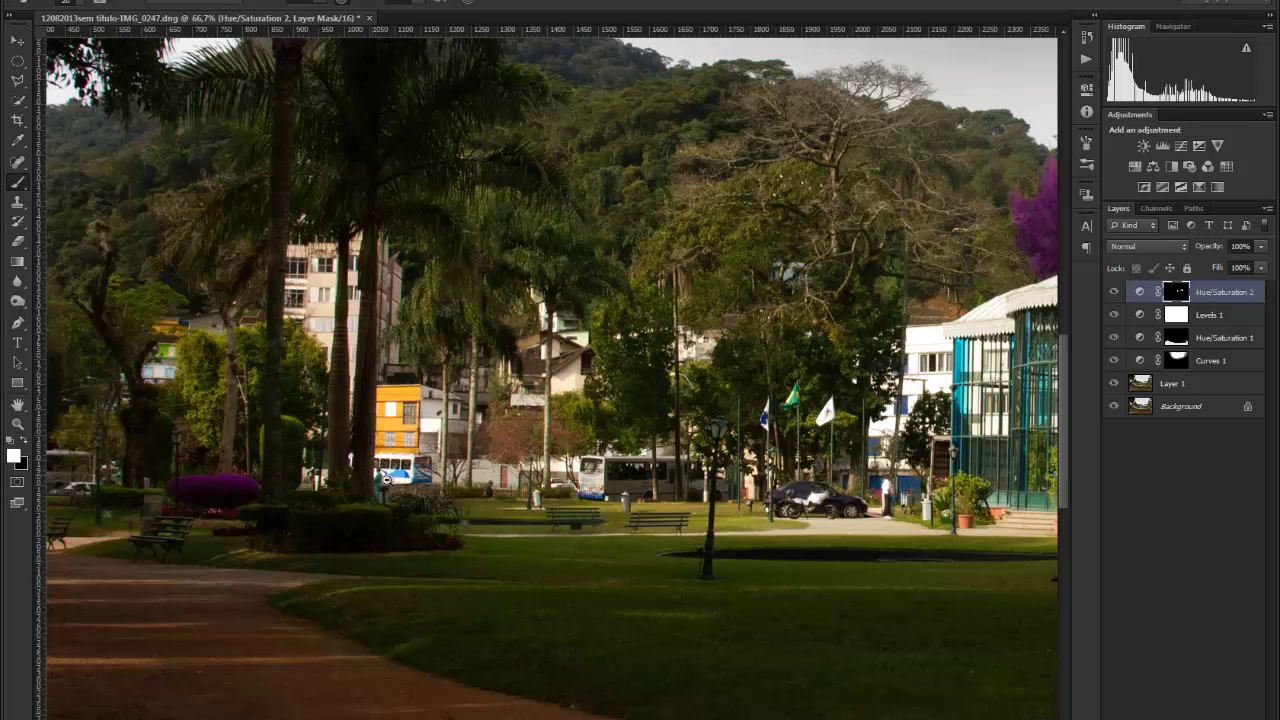
Step: Paint the purple tint with a larger brush over the dark tree at the photo's left edge
alt+click(420, 500)
alt+click(467, 527)
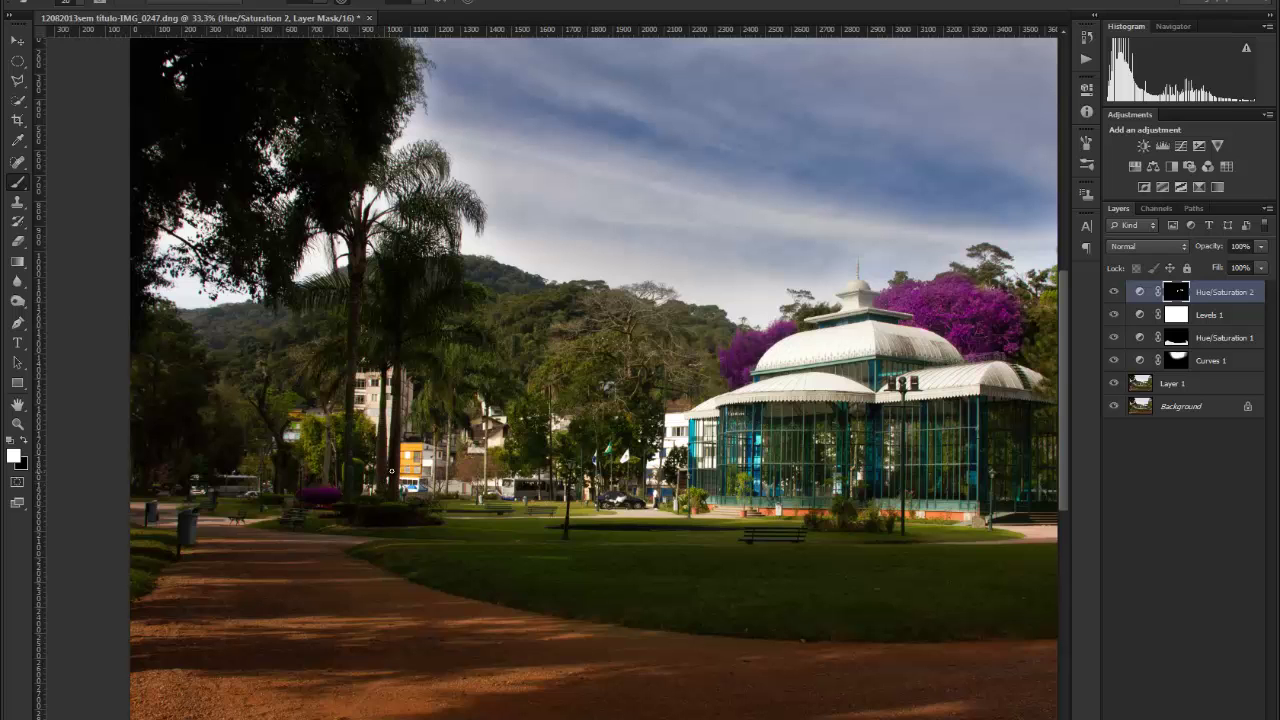
alt+click(401, 487)
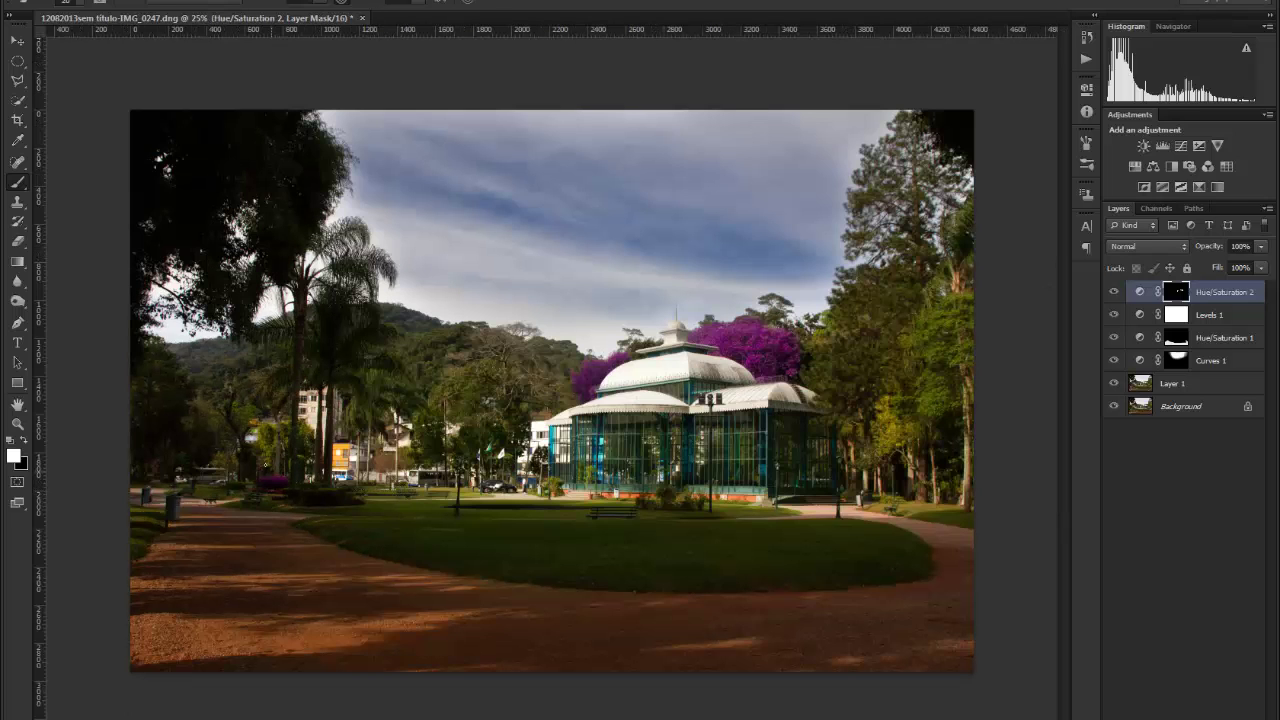
click(162, 388)
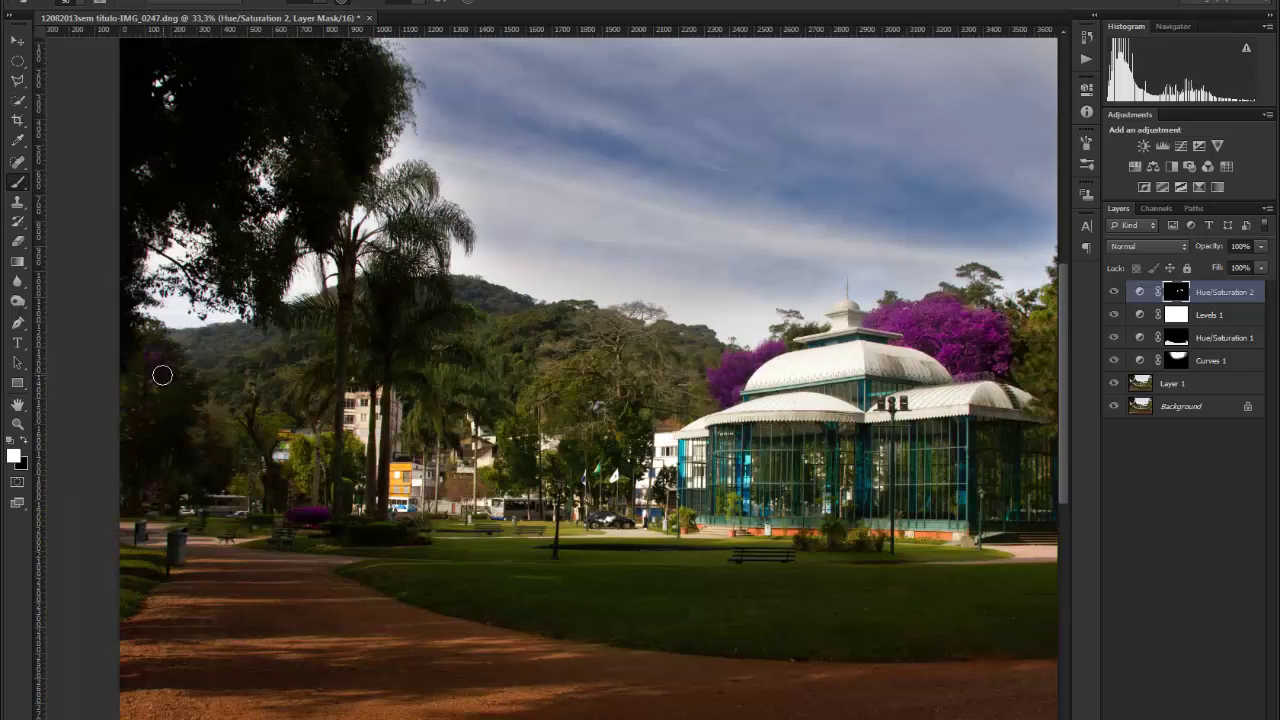
click(154, 393)
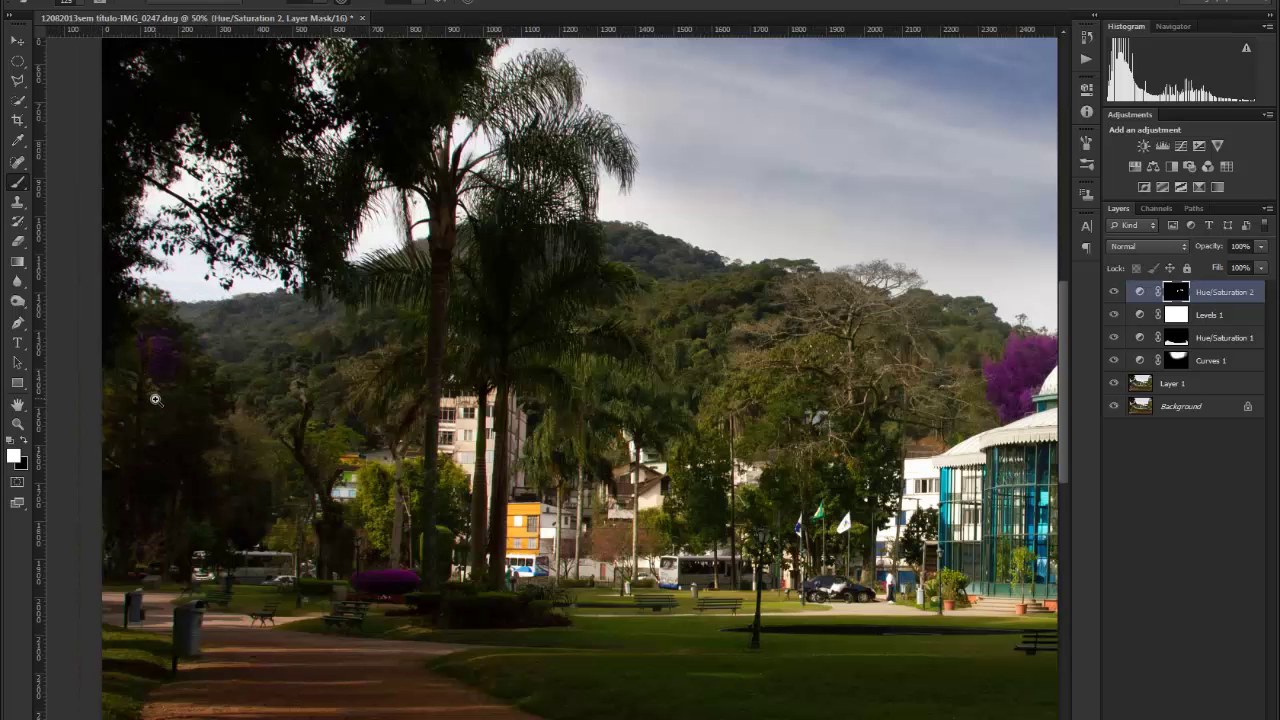
click(157, 400)
mouse_move(157, 293)
mouse_down()
mouse_move(175, 366)
mouse_move(204, 394)
mouse_move(202, 423)
mouse_move(231, 397)
mouse_move(220, 409)
mouse_move(171, 359)
mouse_move(189, 356)
mouse_move(186, 329)
mouse_move(181, 388)
mouse_move(119, 445)
mouse_move(102, 422)
mouse_move(125, 354)
mouse_move(150, 377)
mouse_move(154, 442)
mouse_move(164, 435)
mouse_move(137, 480)
mouse_move(112, 465)
mouse_move(124, 477)
mouse_move(115, 534)
mouse_move(204, 433)
mouse_move(198, 461)
mouse_move(113, 525)
mouse_up()
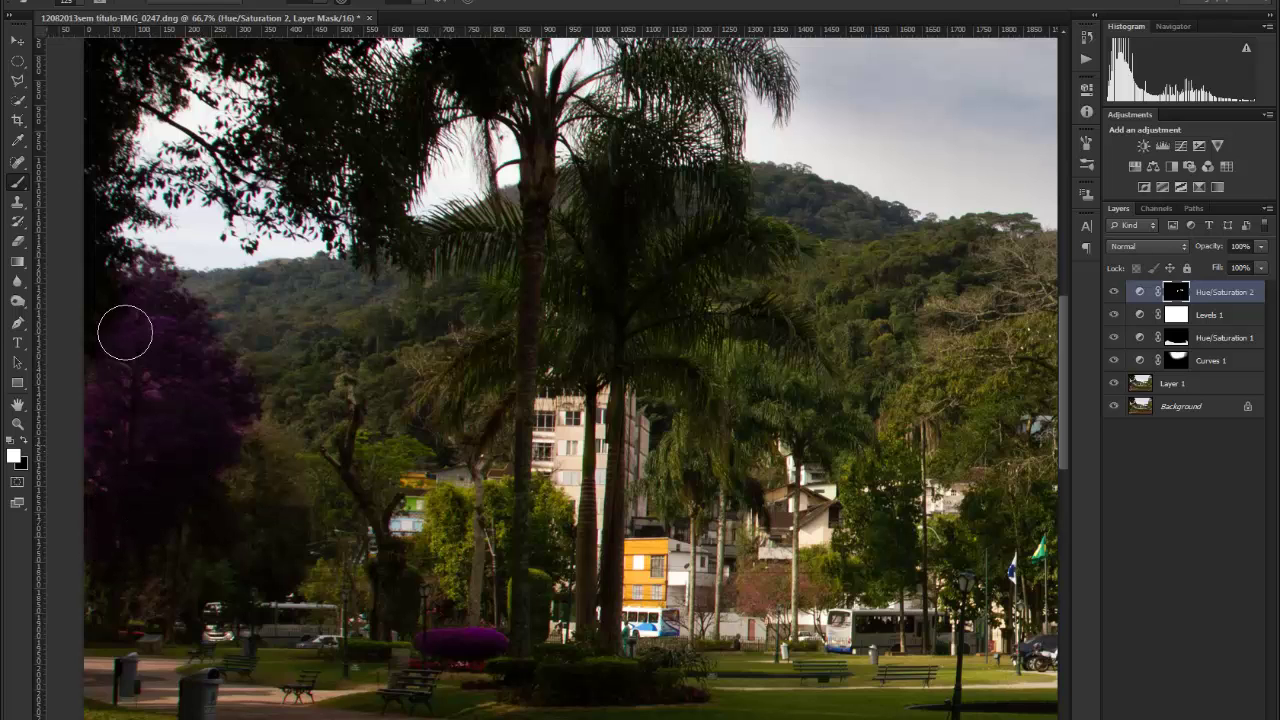
Step: Paint the purple tint onto the small trees in front of the houses between the palms and the pavilion, reducing the brush size
scroll(250, 440, down, 2)
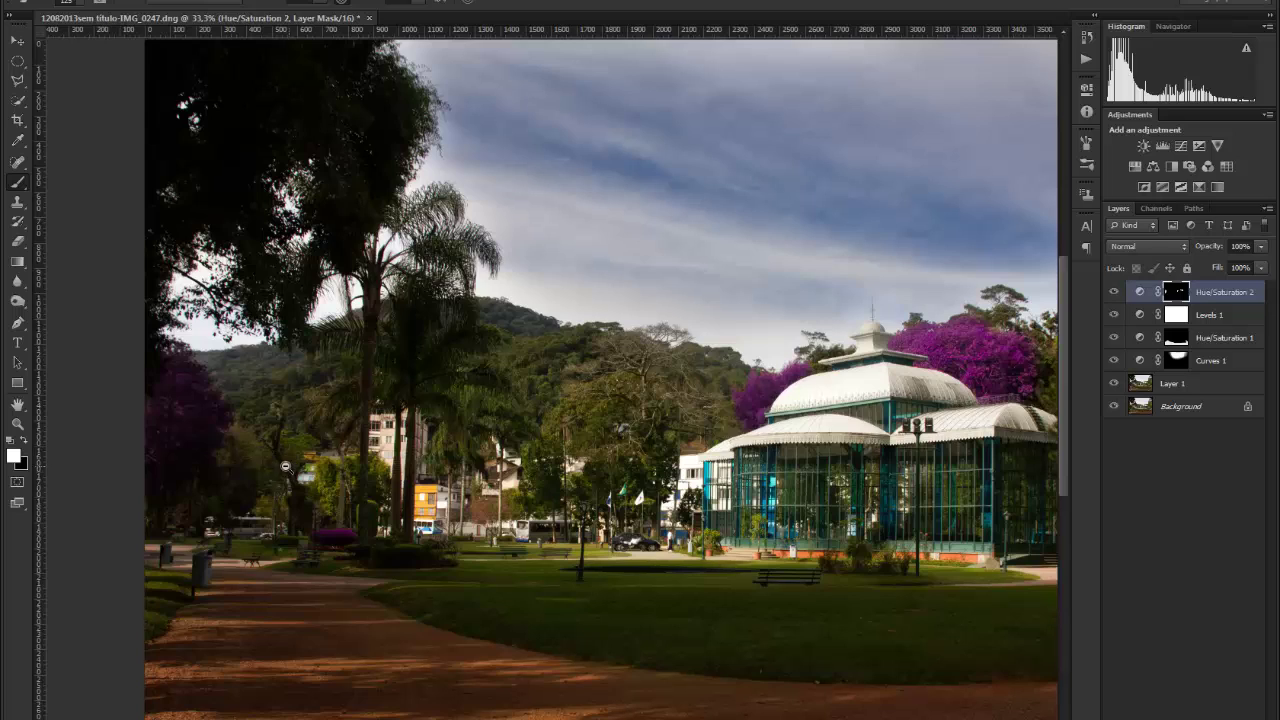
scroll(288, 466, down, 1)
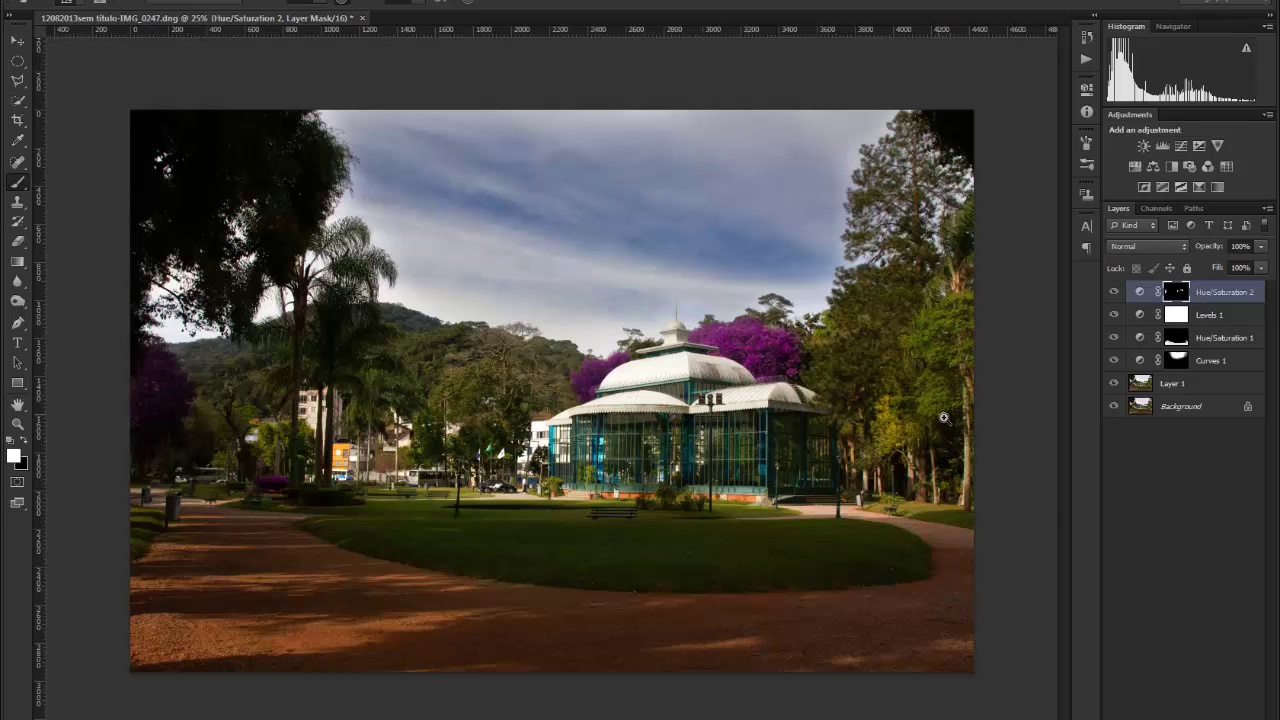
scroll(940, 425, up, 2)
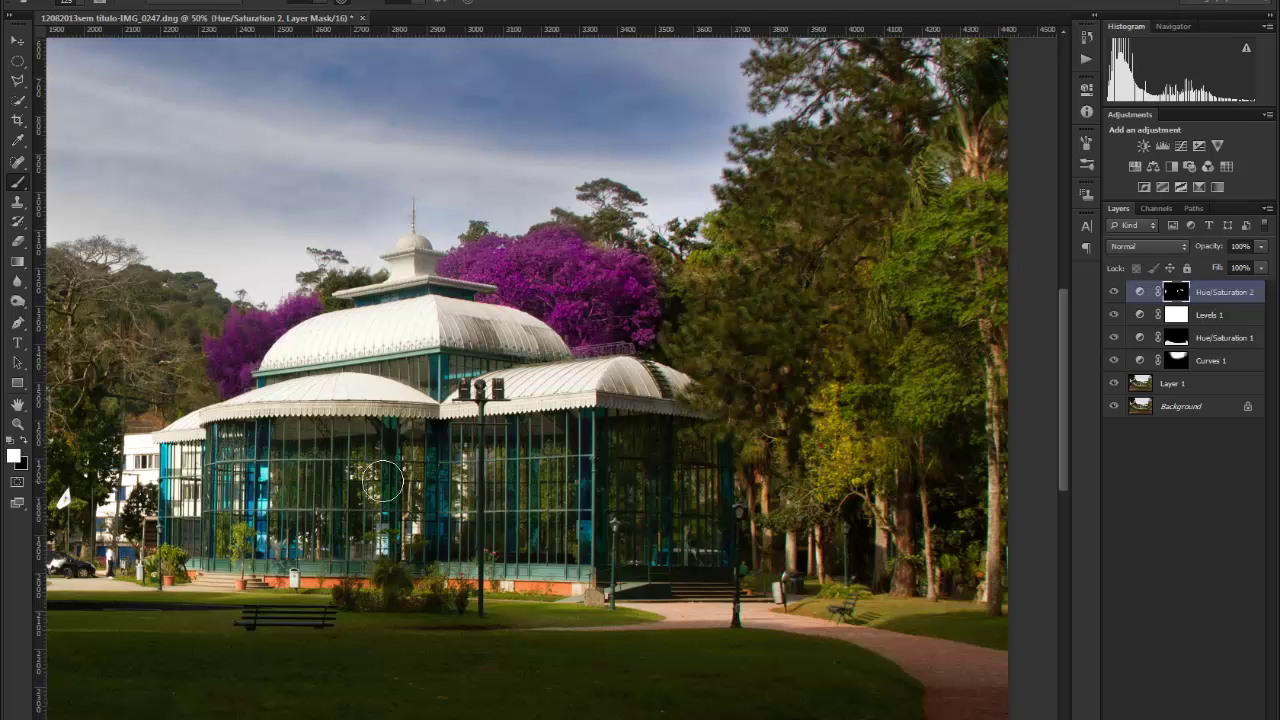
drag(424, 491, 831, 397)
drag(428, 382, 590, 372)
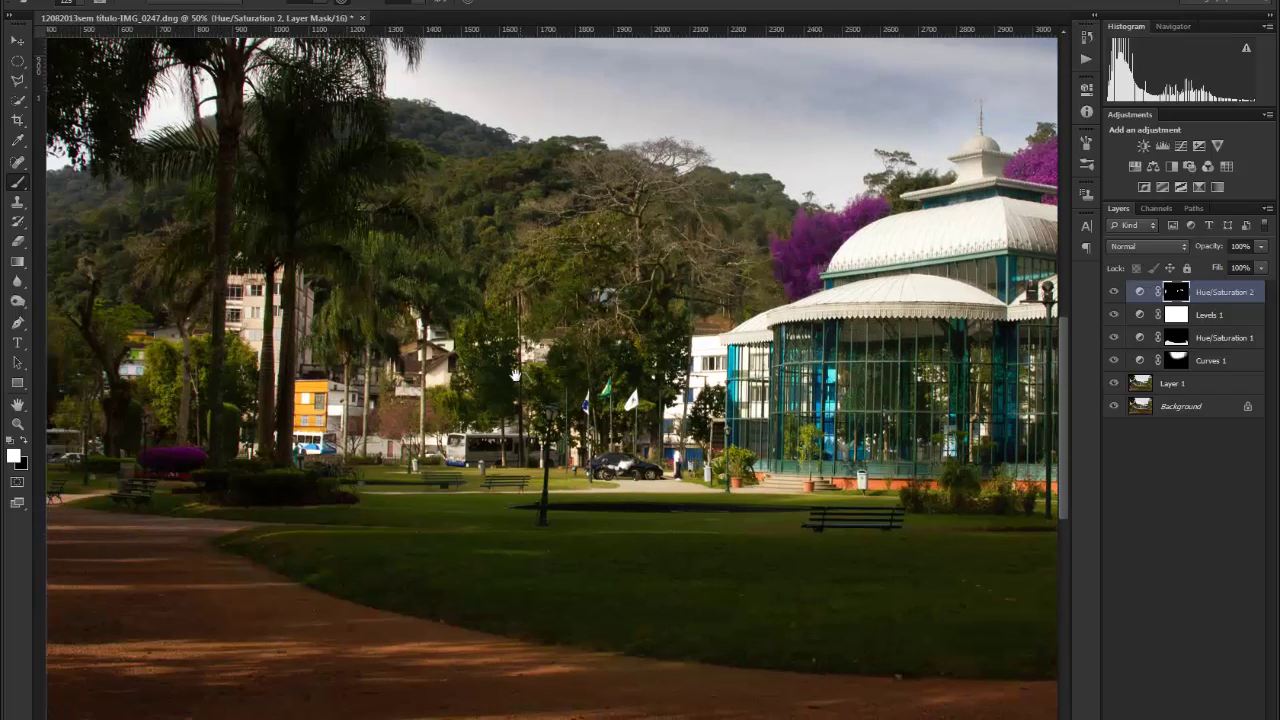
mouse_move(470, 343)
mouse_down()
mouse_move(499, 398)
mouse_move(399, 426)
mouse_move(428, 404)
mouse_move(487, 397)
mouse_move(463, 407)
mouse_move(440, 395)
mouse_move(480, 422)
mouse_move(426, 412)
mouse_move(476, 401)
mouse_move(488, 374)
mouse_move(470, 332)
mouse_move(498, 396)
mouse_move(469, 413)
mouse_move(495, 432)
mouse_move(395, 435)
mouse_up()
key(bracketleft)
key(bracketleft)
key(bracketleft)
key(bracketleft)
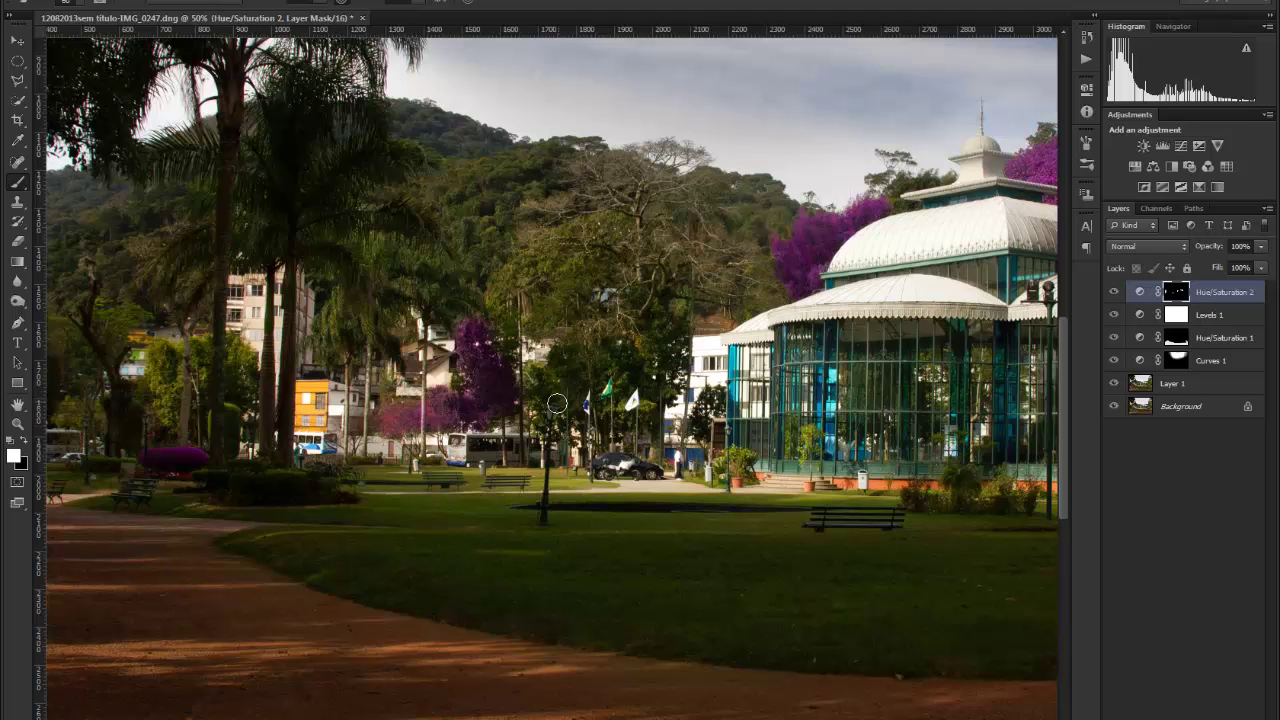
Step: Slightly reduce the saturation in the existing Hue/Saturation adjustment that tints the trees purple
key(ctrl+minus)
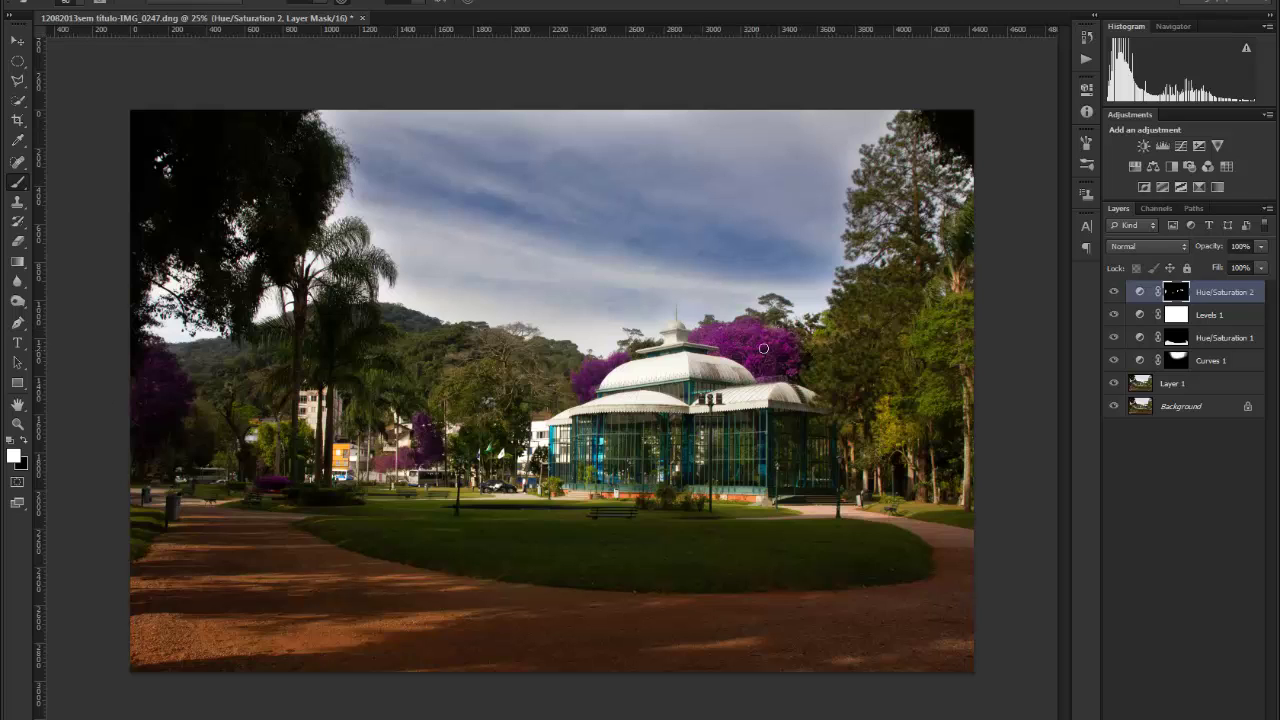
double_click(1140, 291)
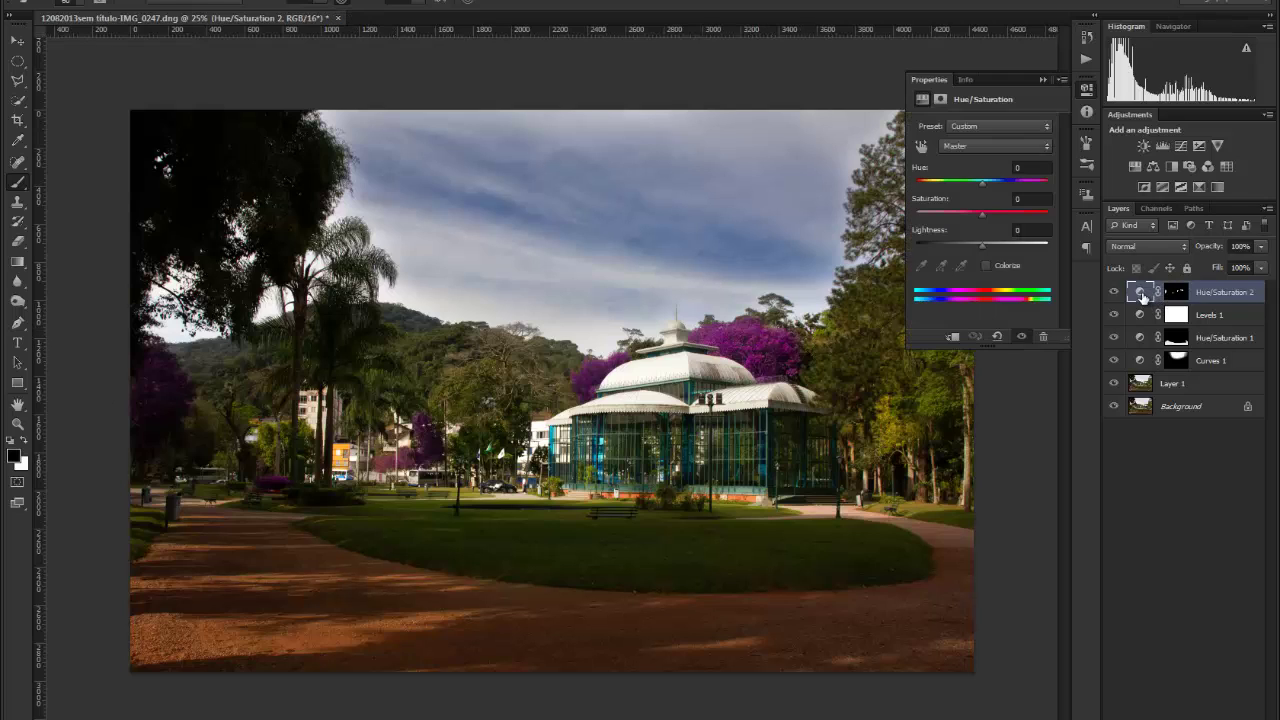
mouse_move(984, 222)
mouse_down()
mouse_move(945, 226)
mouse_move(969, 231)
mouse_up()
click(1045, 79)
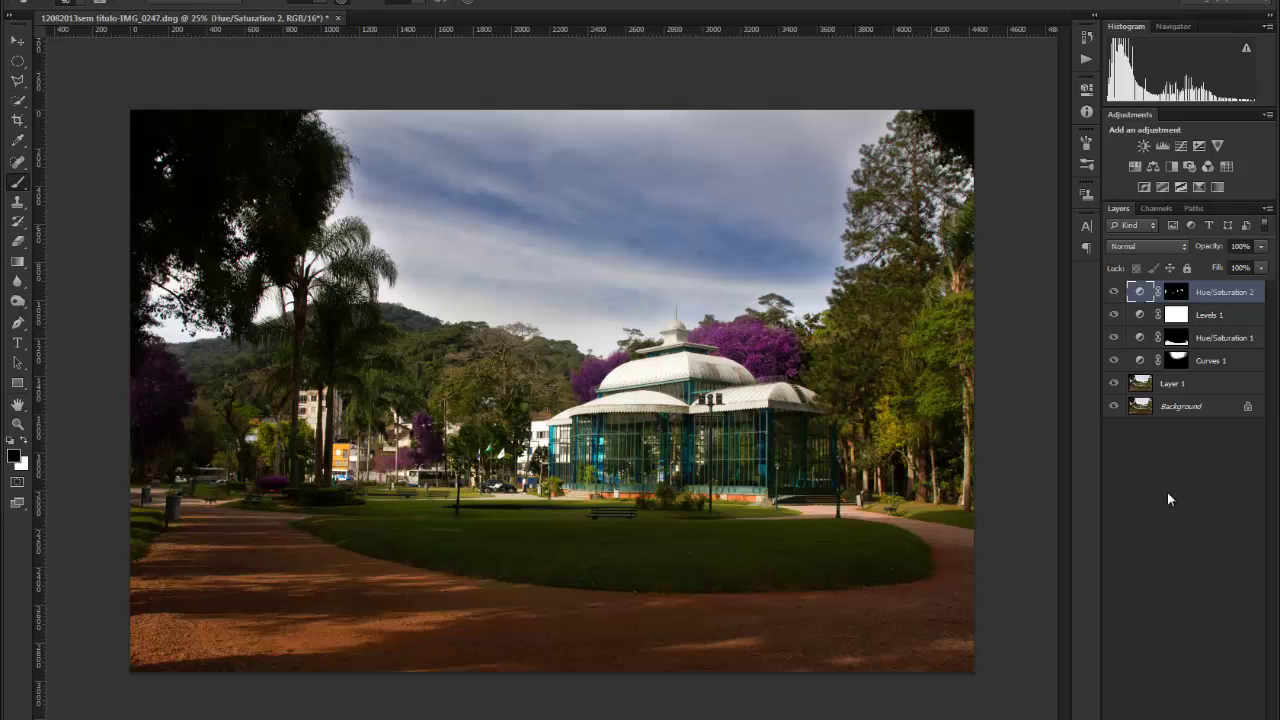
Step: Add another Hue/Saturation adjustment layer, try a Master hue of -8 with saturation +32, and reset it
click(1160, 716)
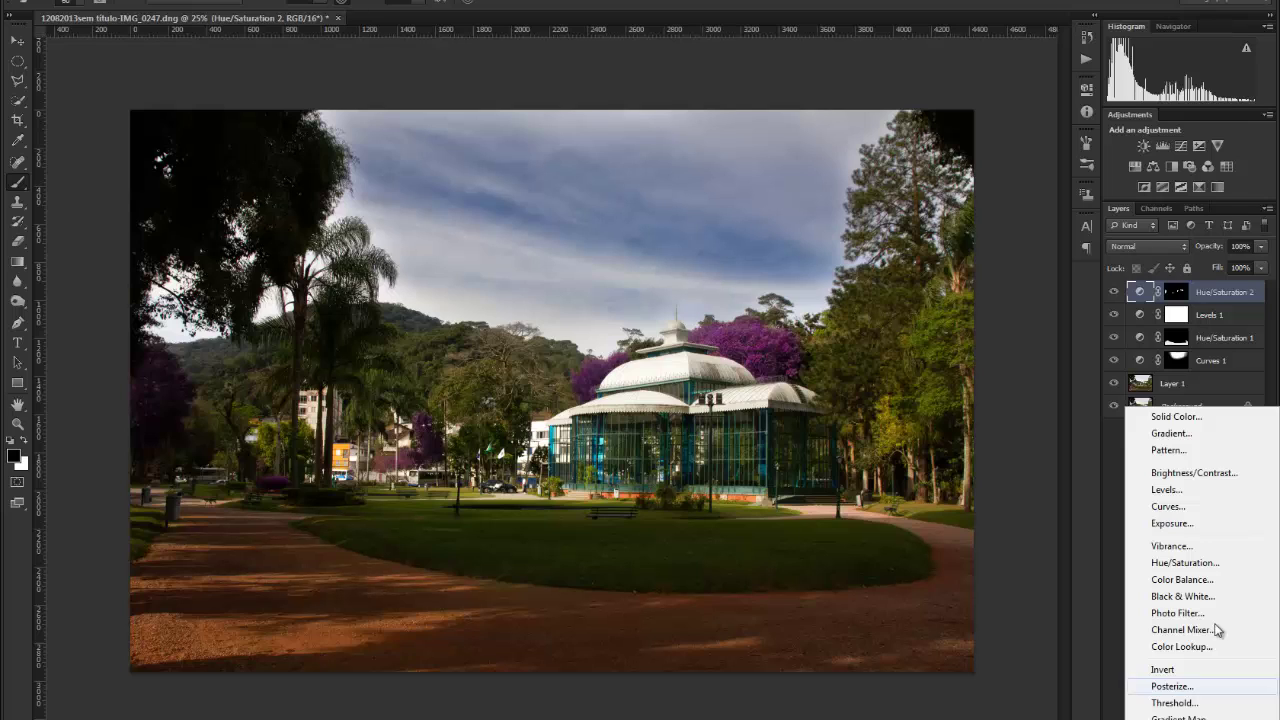
click(1200, 564)
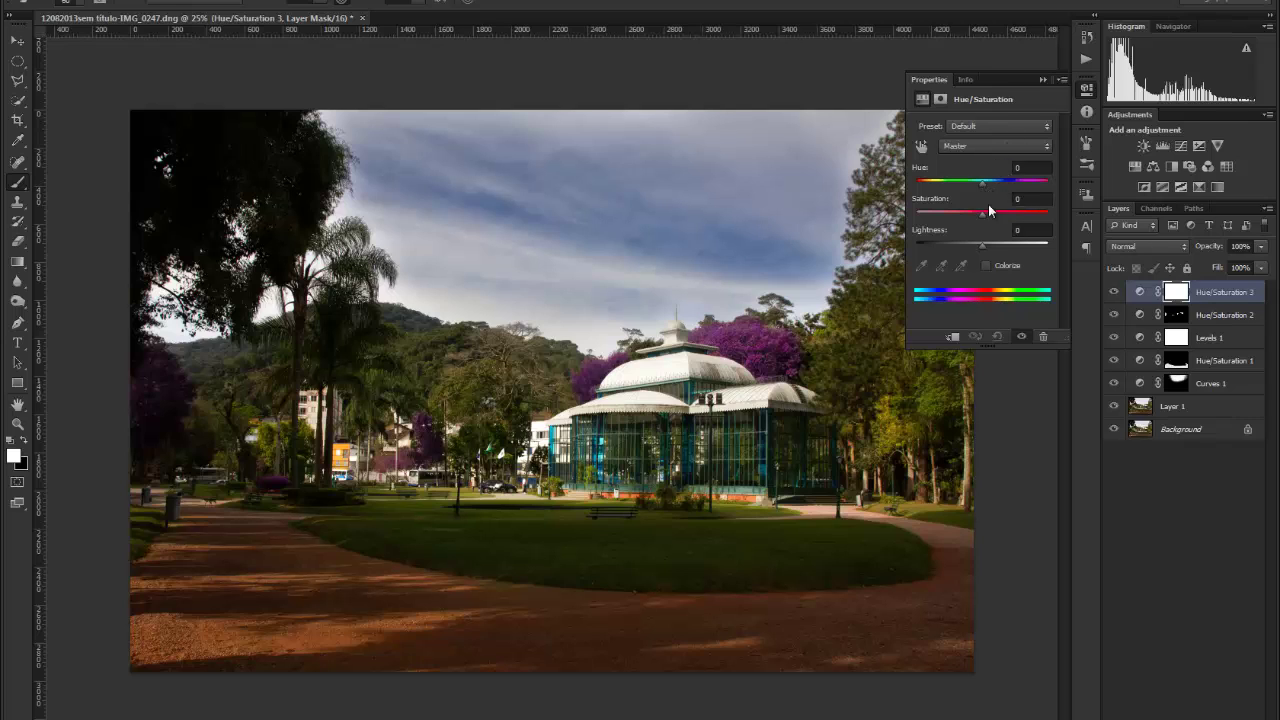
drag(982, 215, 977, 184)
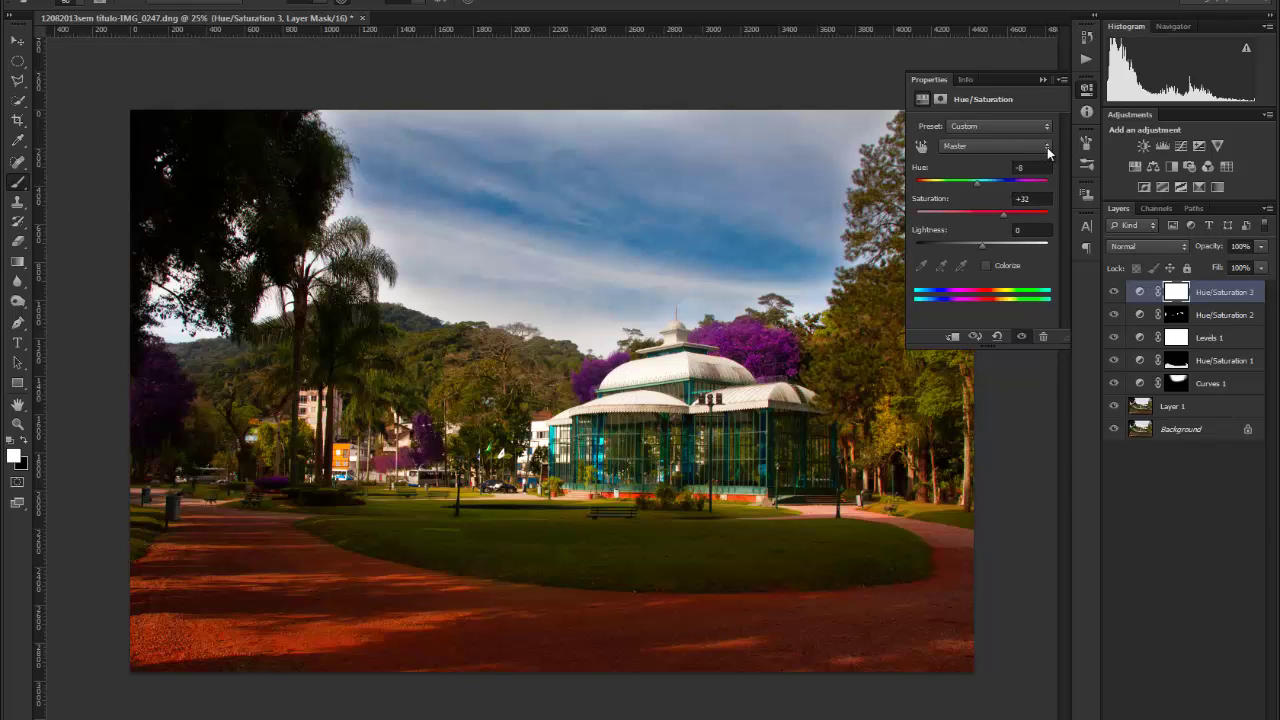
click(998, 338)
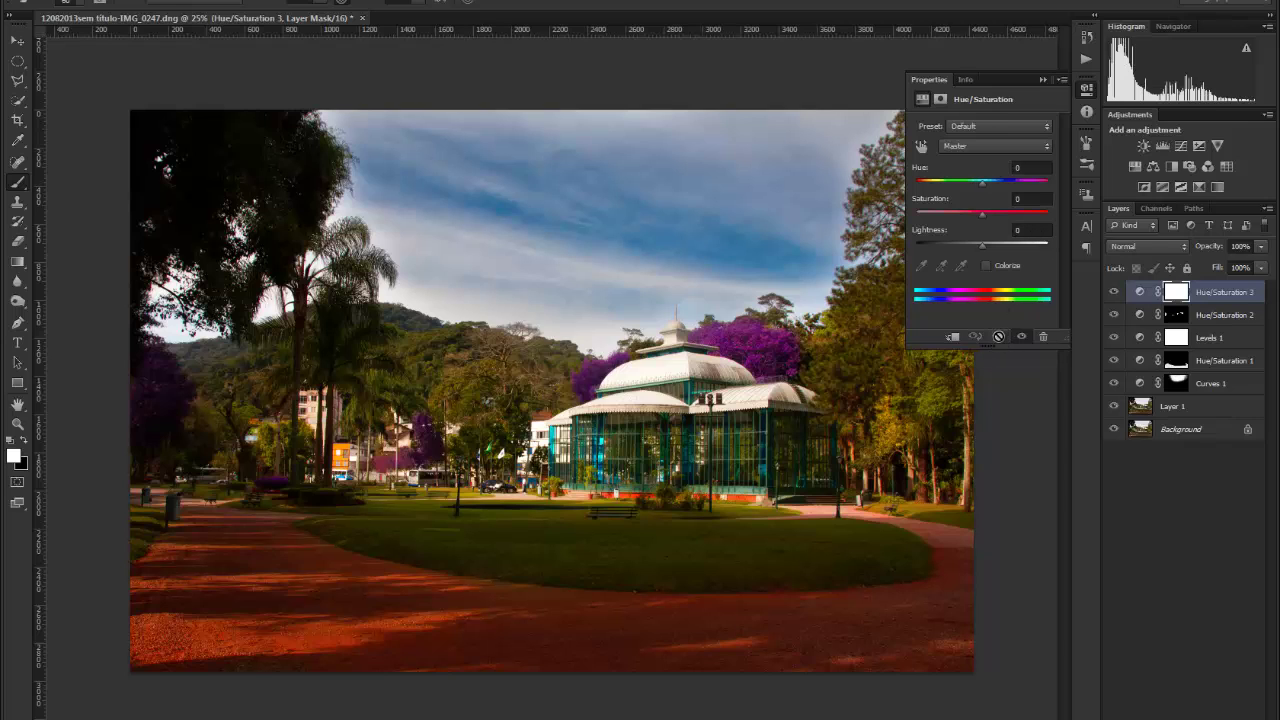
Step: Set the Yellows range to hue -10 and saturation +38, and hide the whole adjustment with a black mask
click(1030, 147)
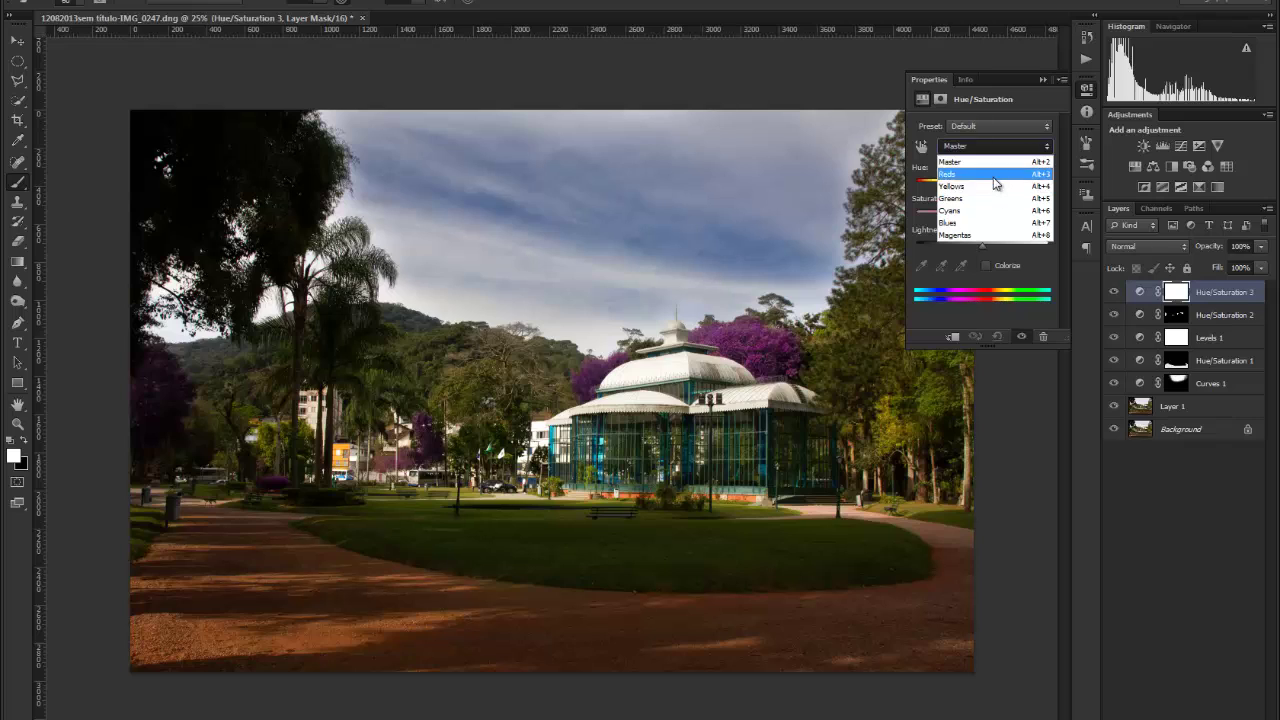
click(997, 187)
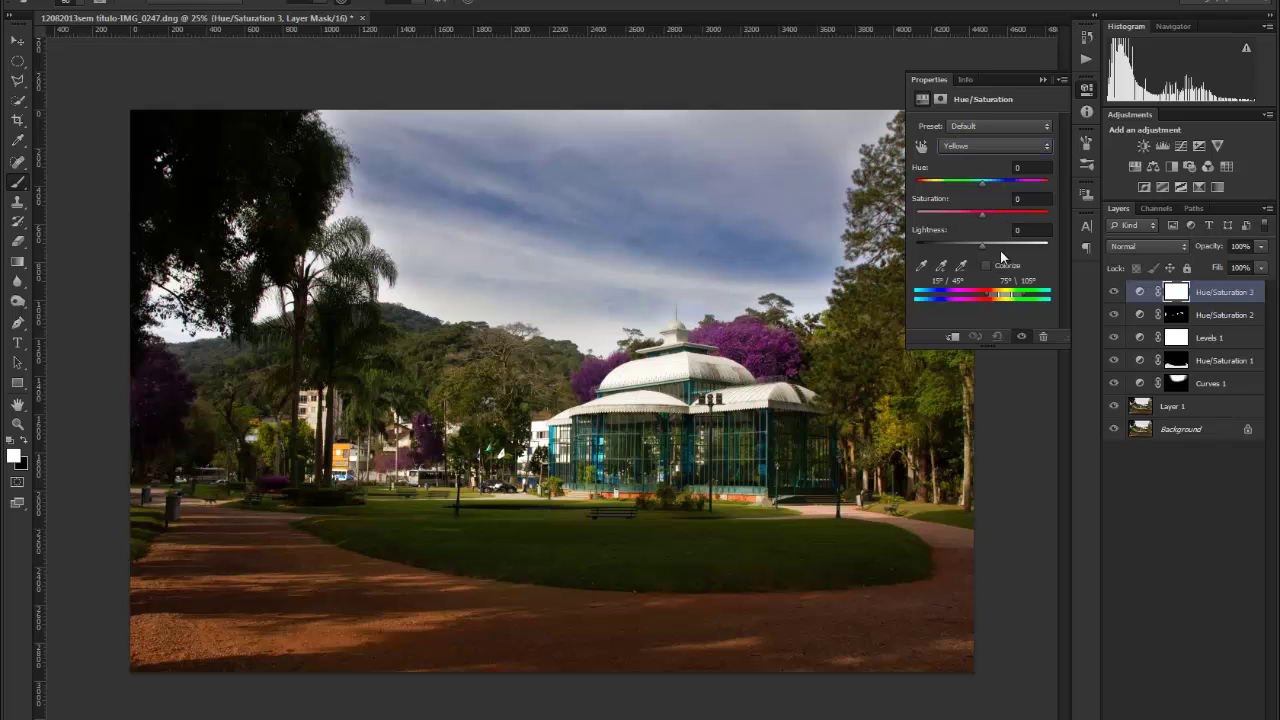
click(1016, 148)
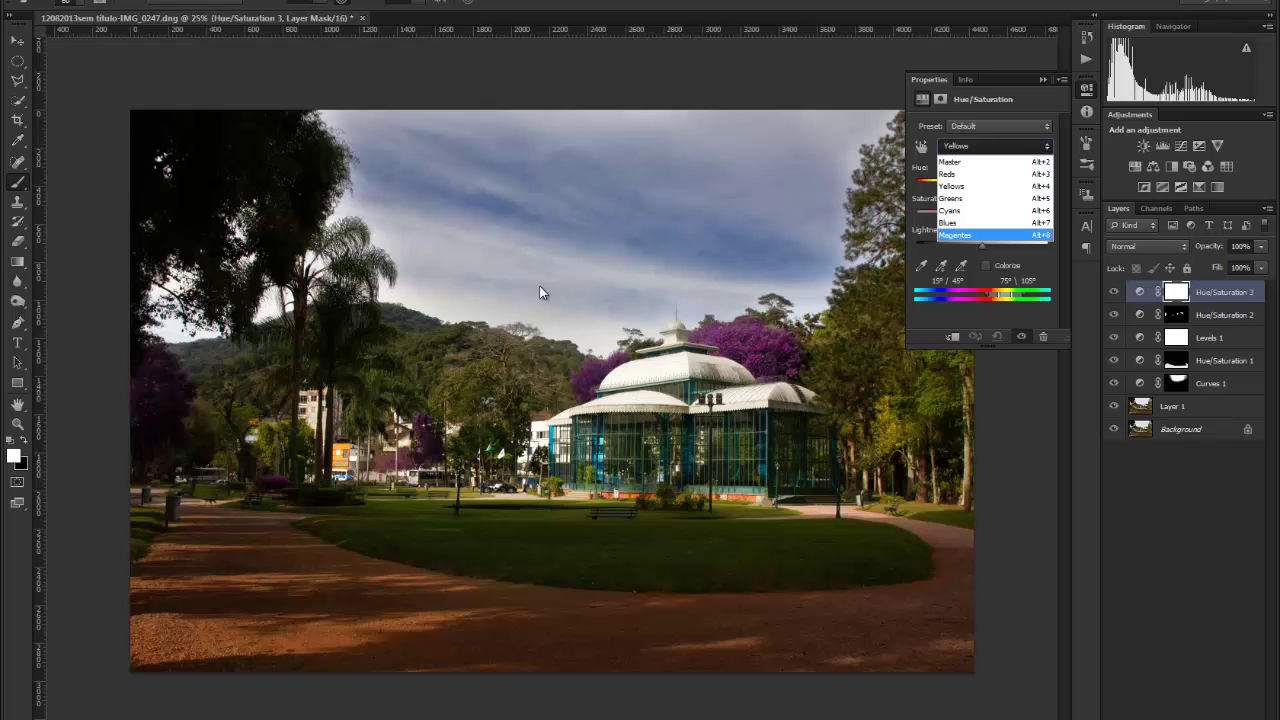
click(992, 187)
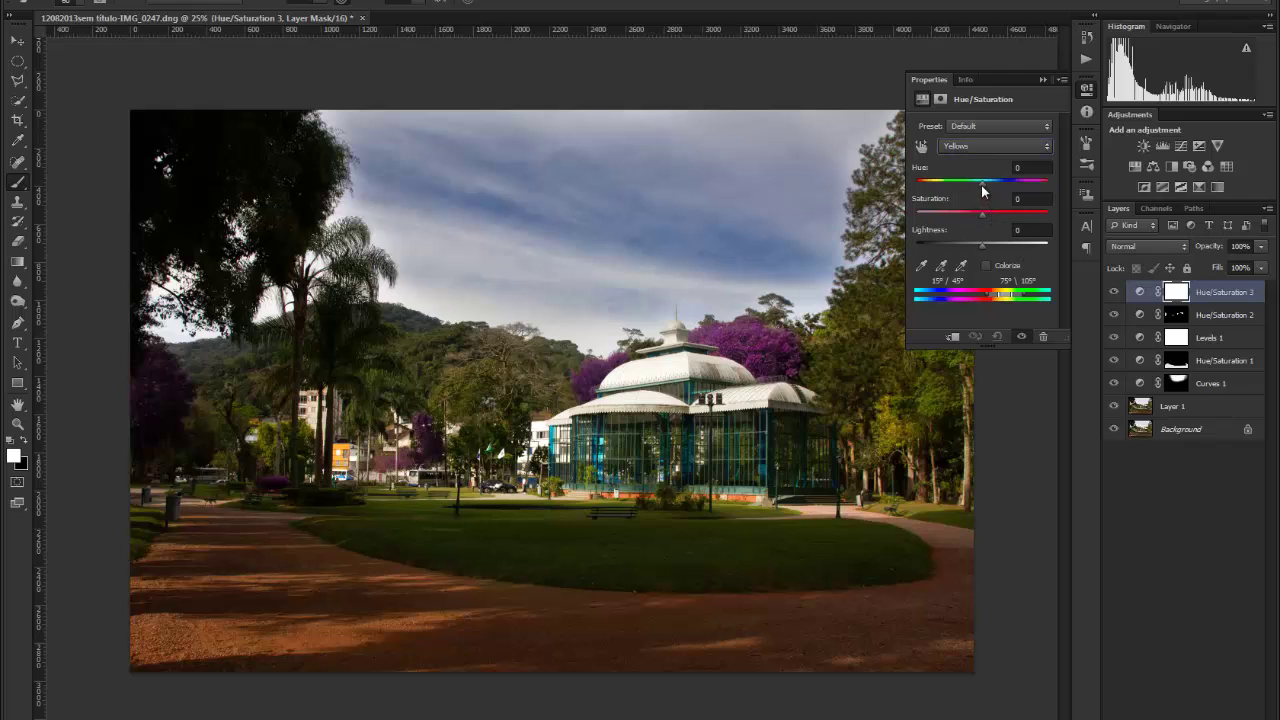
drag(981, 184, 977, 184)
drag(983, 218, 993, 219)
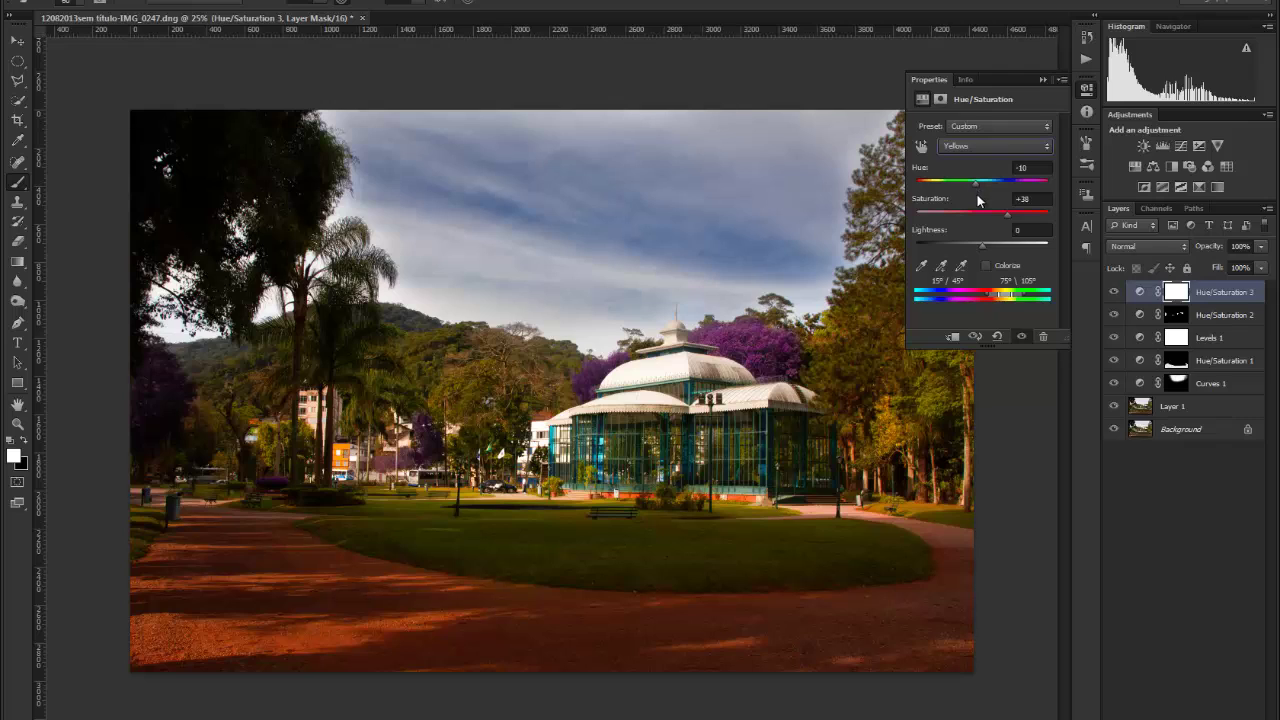
click(1044, 81)
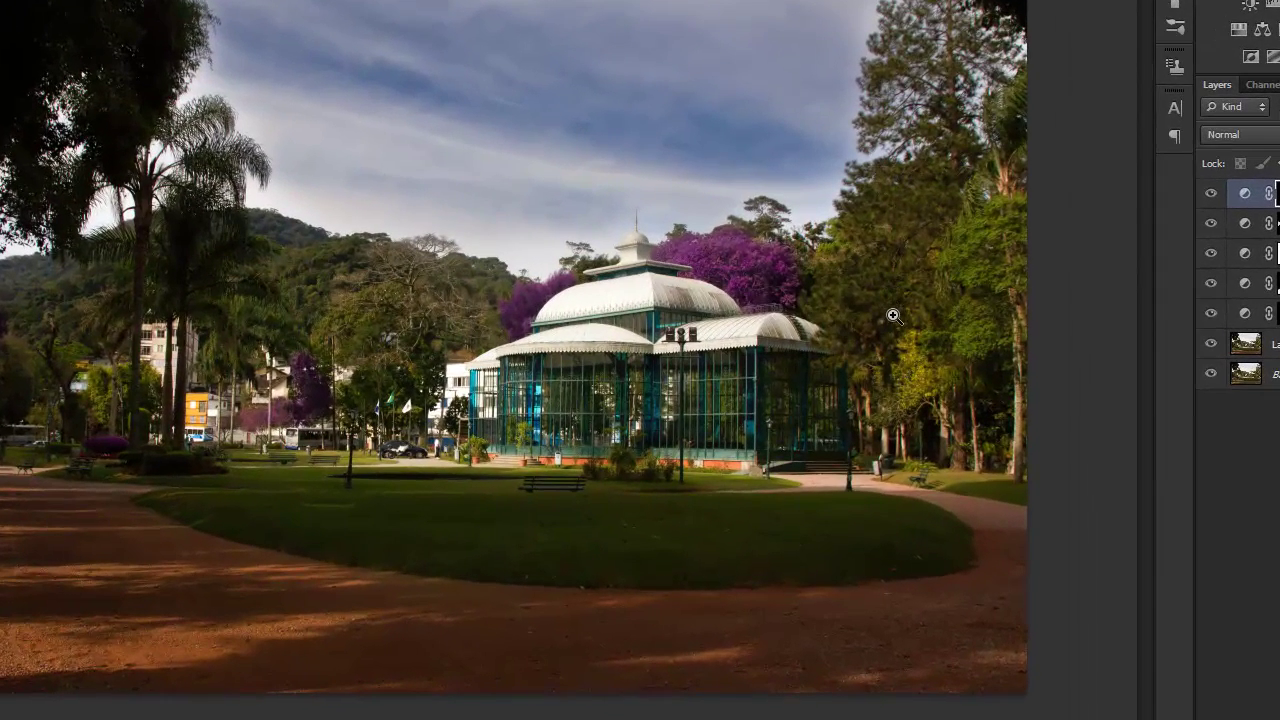
Step: Paint the warm yellow tint through the mask onto the trees right of the pavilion and the hillside behind the bare tree
scroll(891, 314, up, 1)
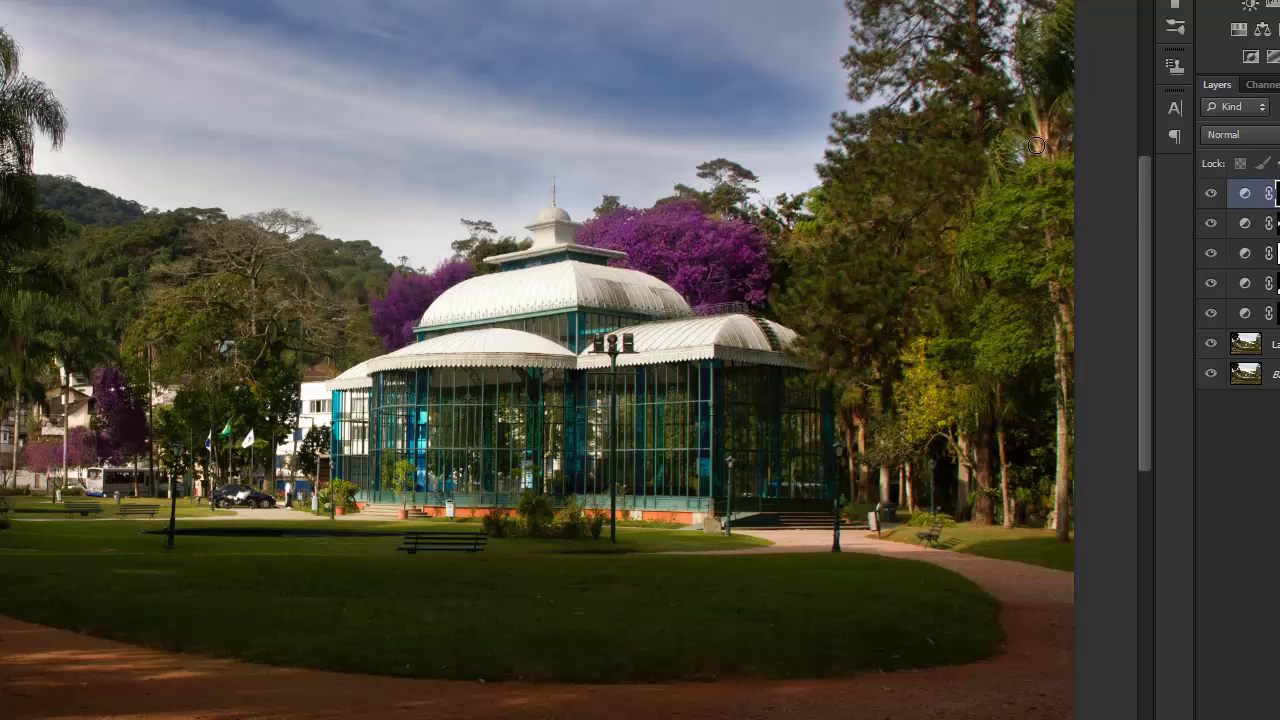
mouse_move(1029, 150)
mouse_down()
mouse_move(1028, 259)
mouse_move(1029, 229)
mouse_move(1045, 239)
mouse_move(1011, 264)
mouse_move(1033, 224)
mouse_move(1003, 247)
mouse_move(1015, 188)
mouse_move(1001, 162)
mouse_move(1042, 201)
mouse_move(1016, 242)
mouse_move(1061, 235)
mouse_move(1042, 202)
mouse_move(1030, 243)
mouse_move(1002, 221)
mouse_move(971, 263)
mouse_move(1007, 232)
mouse_move(1018, 335)
mouse_move(980, 324)
mouse_move(991, 339)
mouse_move(993, 312)
mouse_move(1024, 347)
mouse_move(1016, 249)
mouse_move(1040, 181)
mouse_move(1059, 210)
mouse_move(1002, 221)
mouse_move(991, 264)
mouse_move(1051, 205)
mouse_move(1017, 232)
mouse_move(1037, 184)
mouse_move(1015, 186)
mouse_move(1060, 211)
mouse_move(1037, 218)
mouse_move(1007, 348)
mouse_move(1009, 316)
mouse_move(971, 403)
mouse_move(945, 417)
mouse_move(921, 366)
mouse_move(919, 434)
mouse_move(961, 399)
mouse_move(975, 255)
mouse_move(968, 340)
mouse_up()
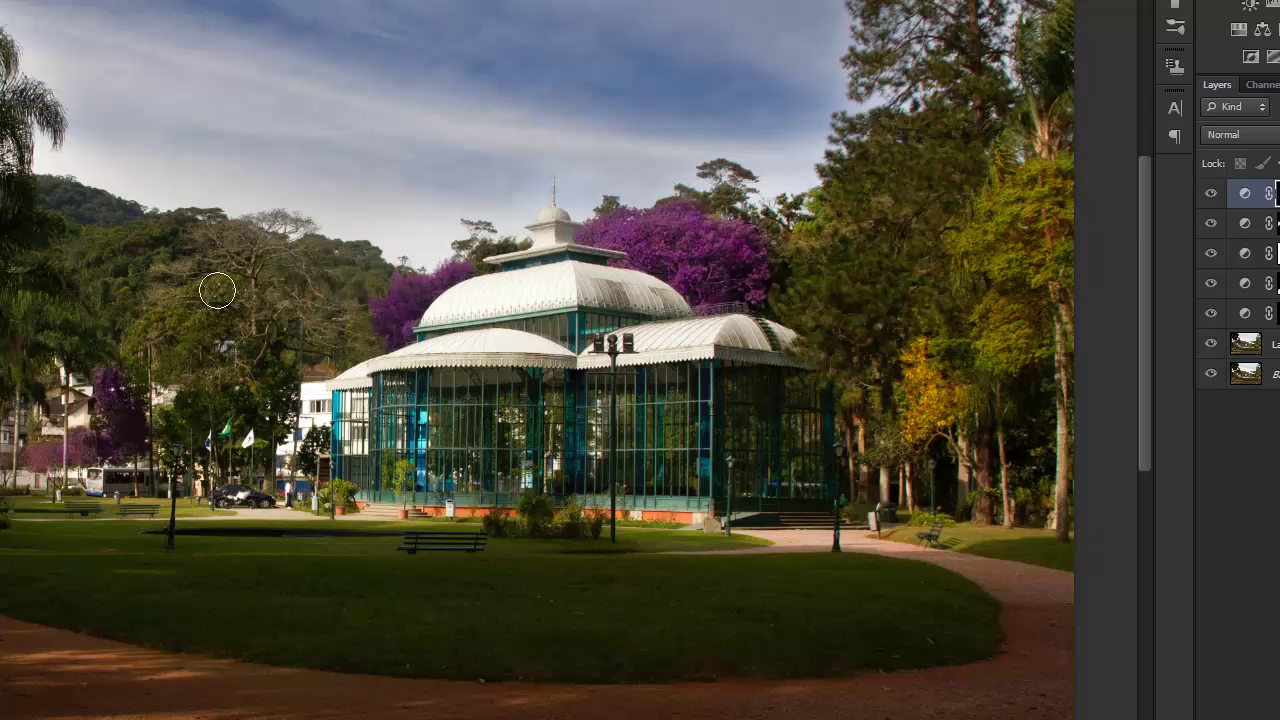
drag(283, 344, 442, 317)
drag(213, 334, 343, 318)
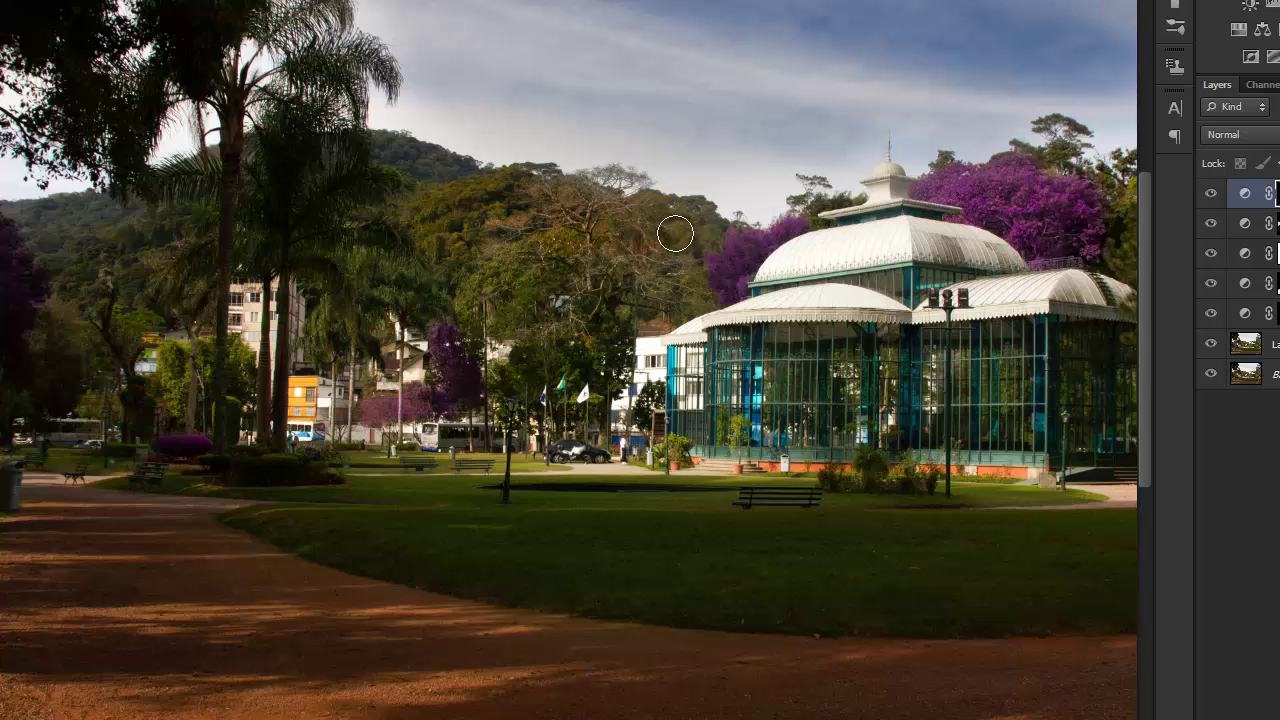
Step: Extend the warm yellow tint over the rest of the wooded hillside behind the palms and around the bare tree
key(v)
key(b)
key(z)
click(363, 378)
click(363, 378)
key(b)
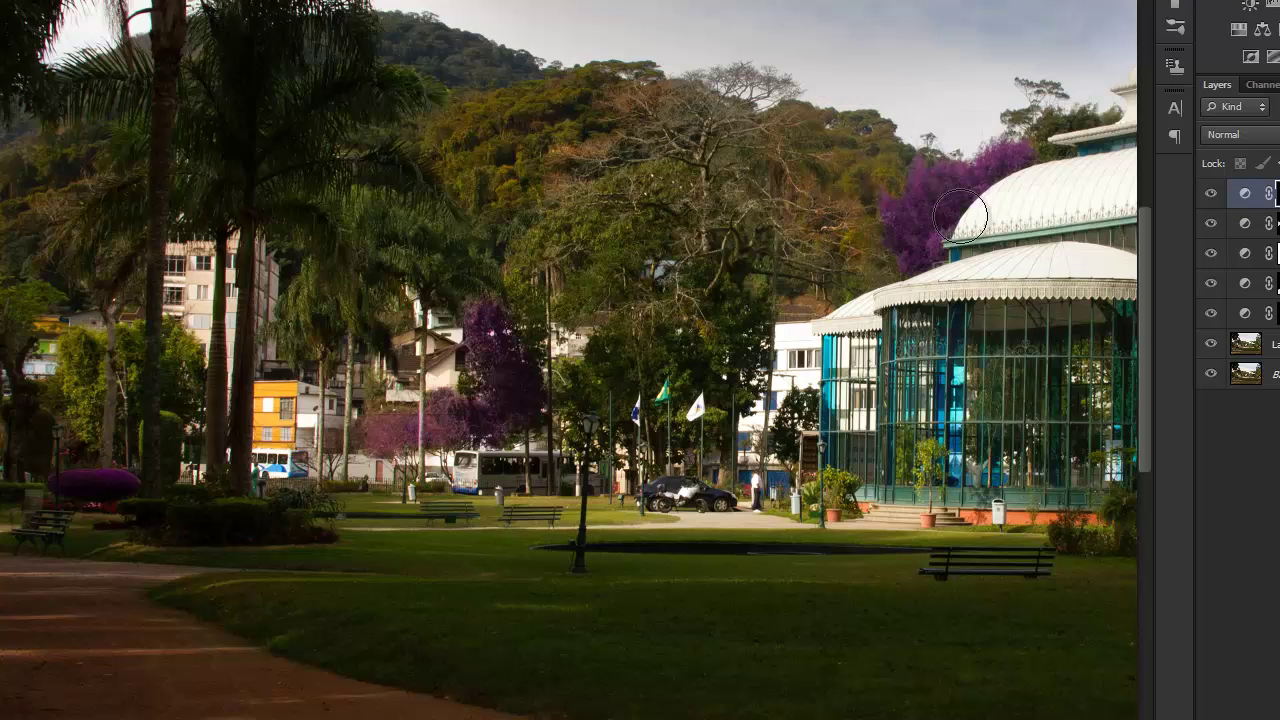
Step: Paint the warm yellow tint onto the low bushes and potted plants in front of the pavilion
key(ctrl+minus)
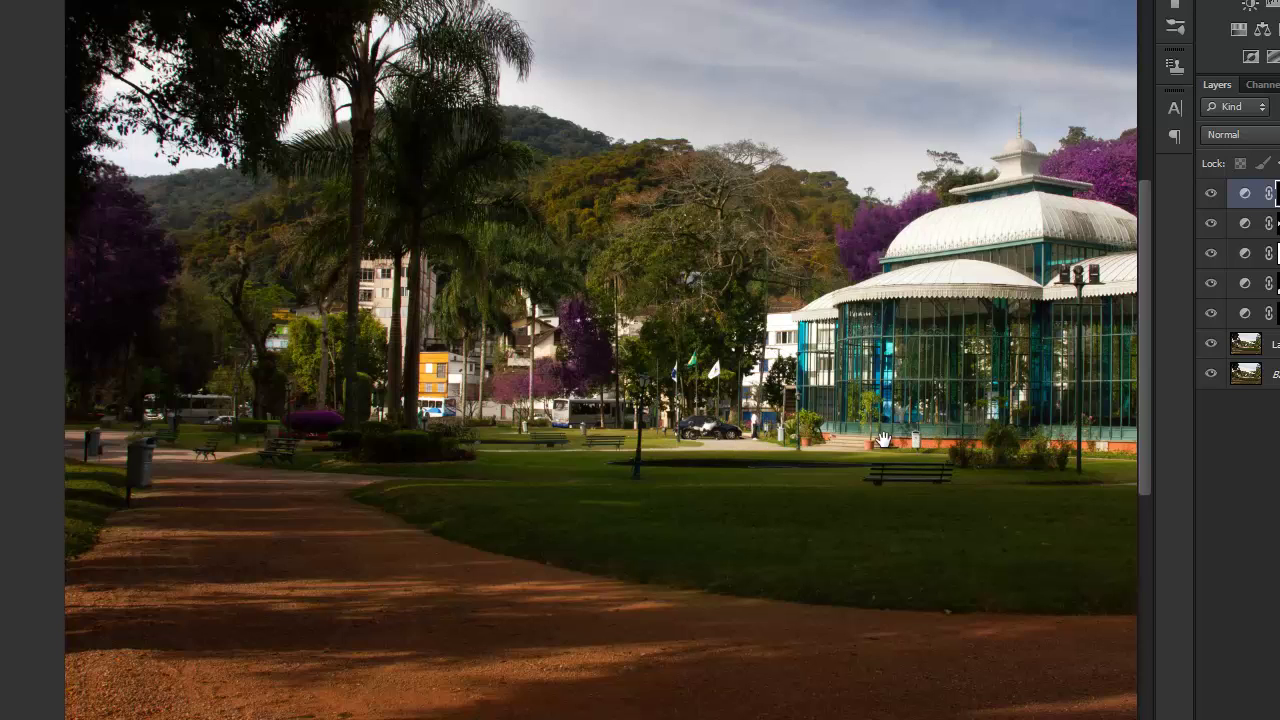
drag(920, 441, 686, 371)
scroll(774, 386, up, 1)
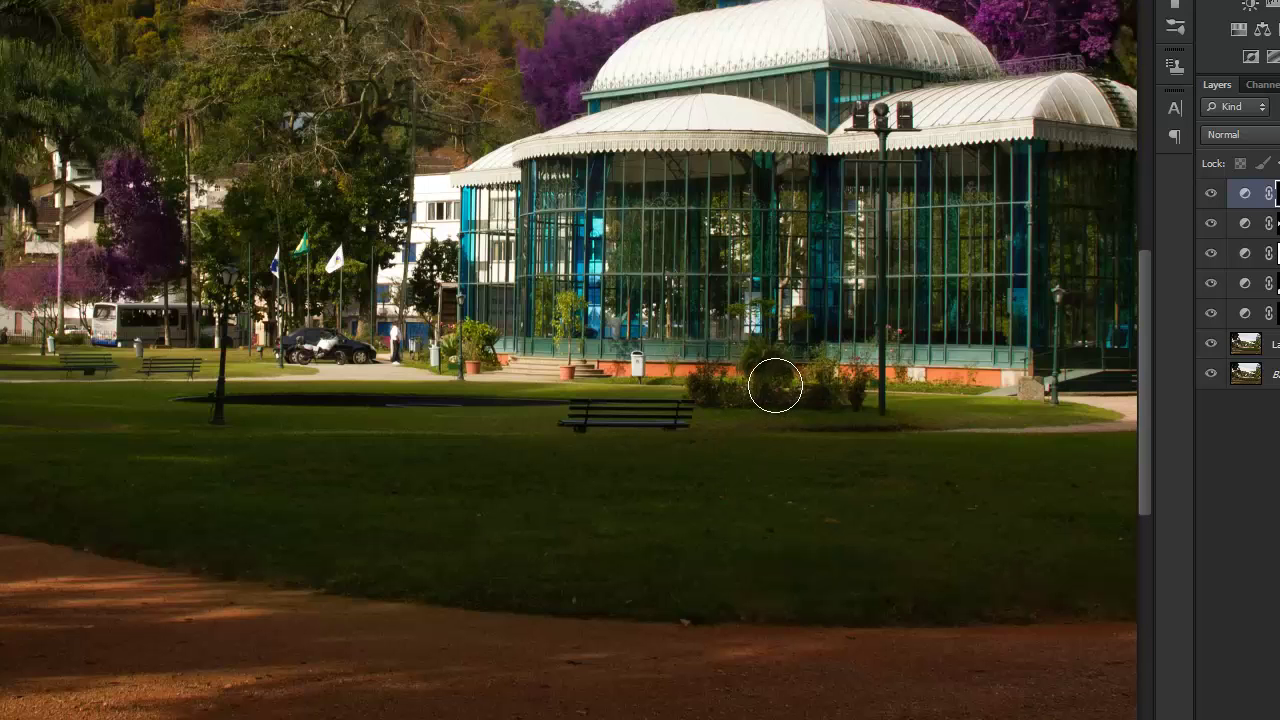
mouse_move(778, 379)
mouse_down()
mouse_move(750, 359)
mouse_move(778, 389)
mouse_move(745, 394)
mouse_move(838, 399)
mouse_move(703, 388)
mouse_move(845, 386)
mouse_up()
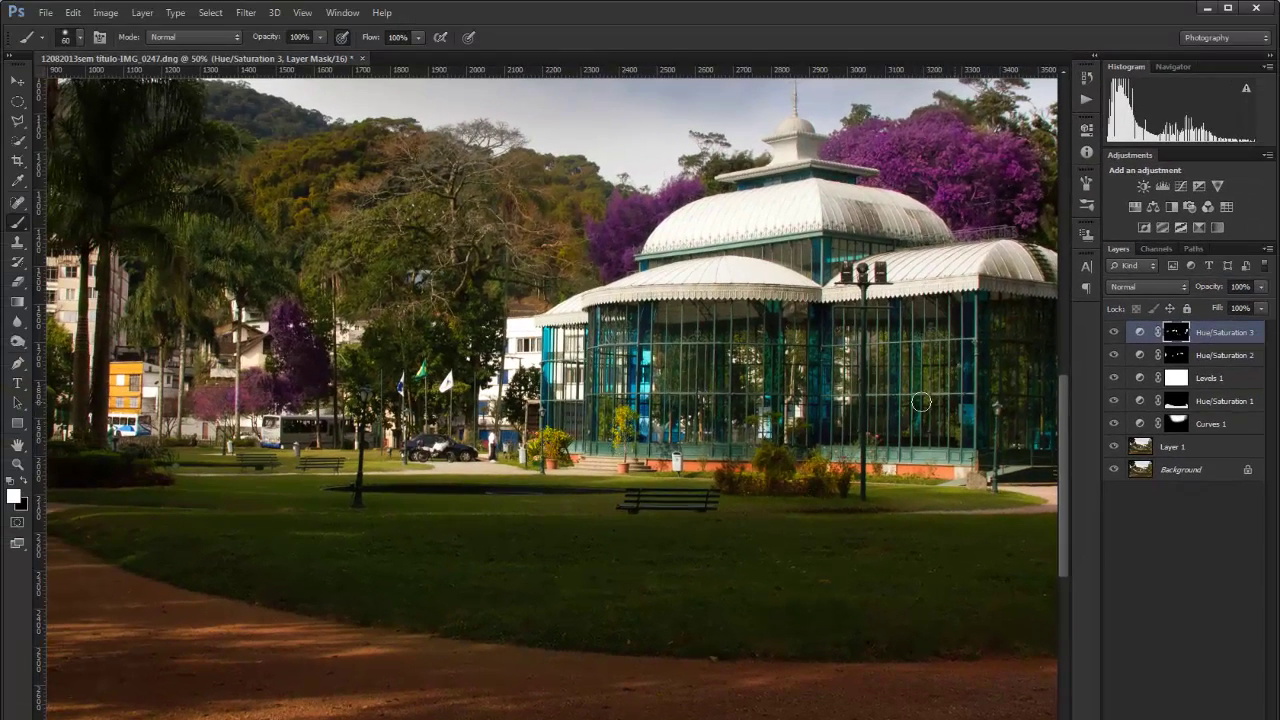
Step: Paint the warm yellow tint onto the small trees behind the palm trunks near the orange building, and enlarge the brush to 90
drag(373, 371, 540, 349)
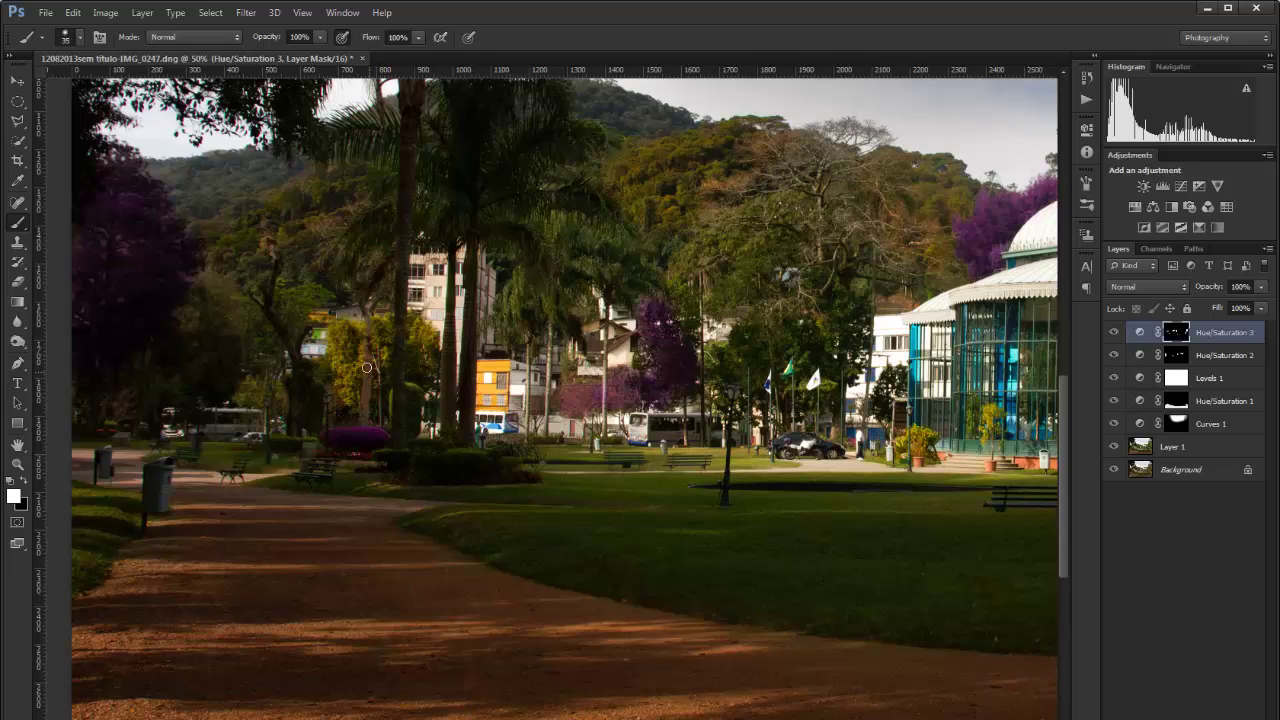
key(x)
key(x)
key(bracketright)
key(bracketright)
key(bracketright)
key(bracketright)
key(bracketright)
drag(825, 401, 625, 410)
alt+click(640, 419)
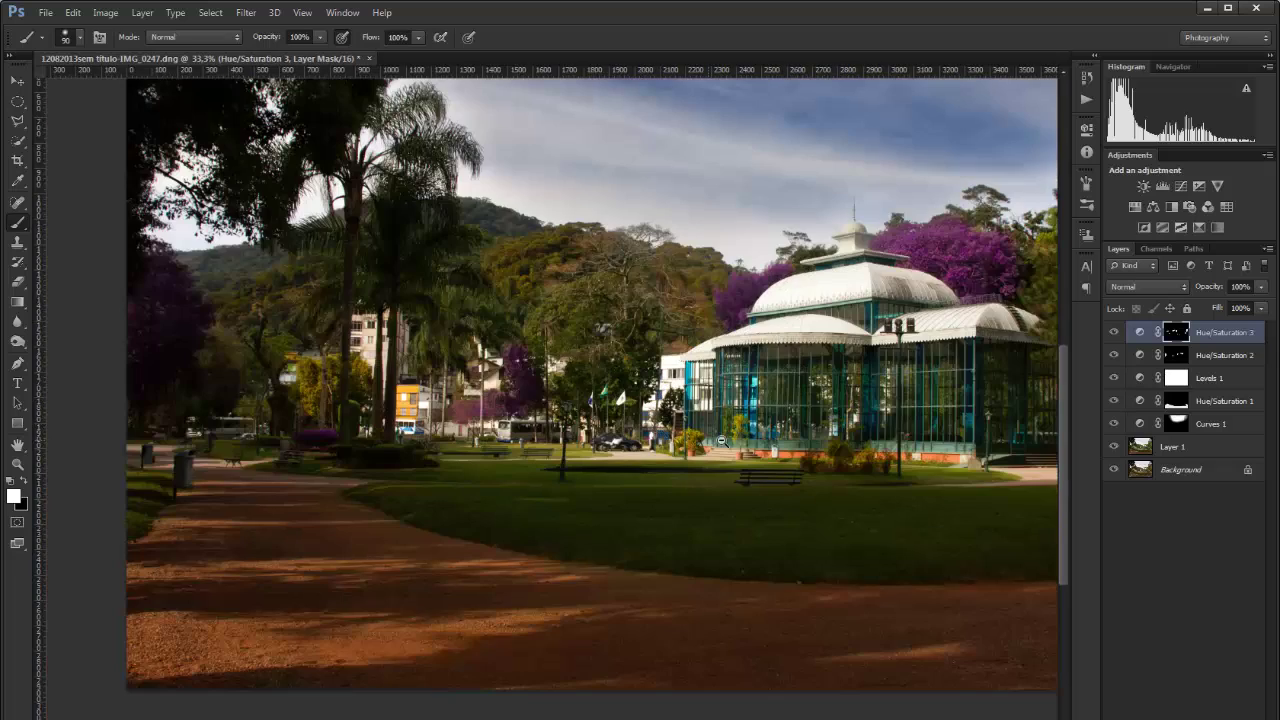
alt+click(721, 441)
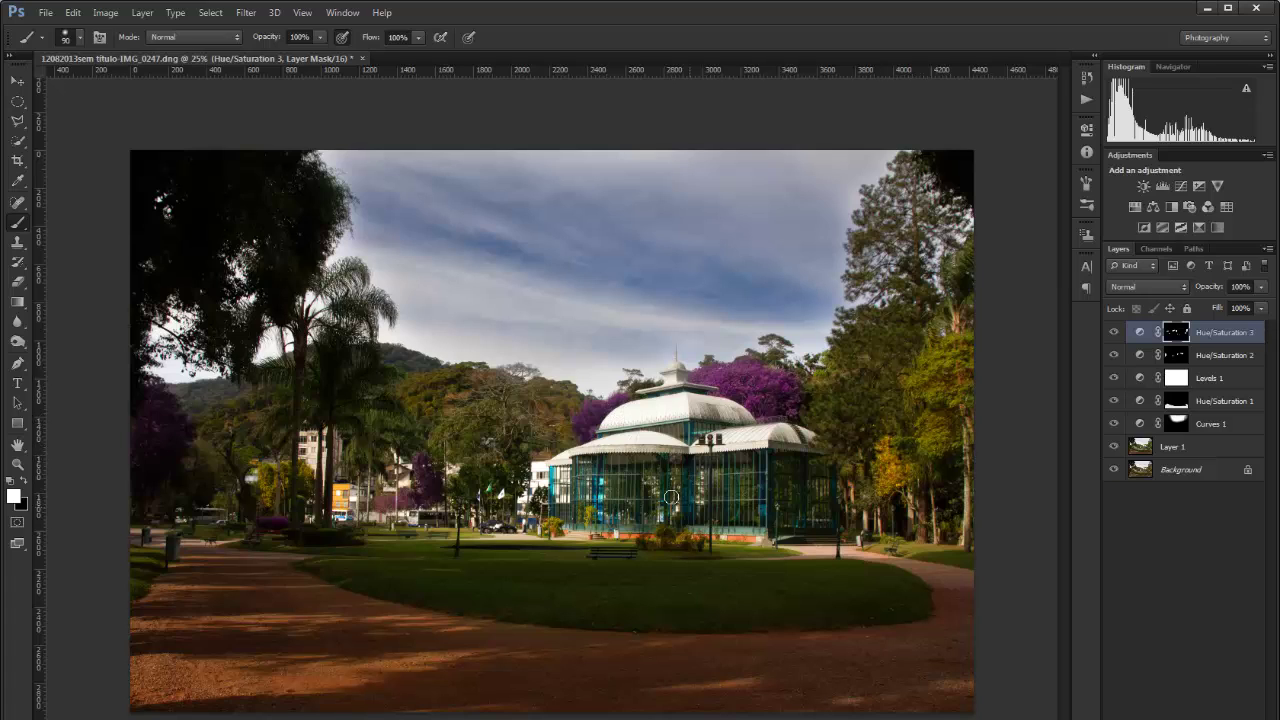
Step: Compare the edited photo with the original by hiding and restoring all layers above the Background
alt+click(1115, 470)
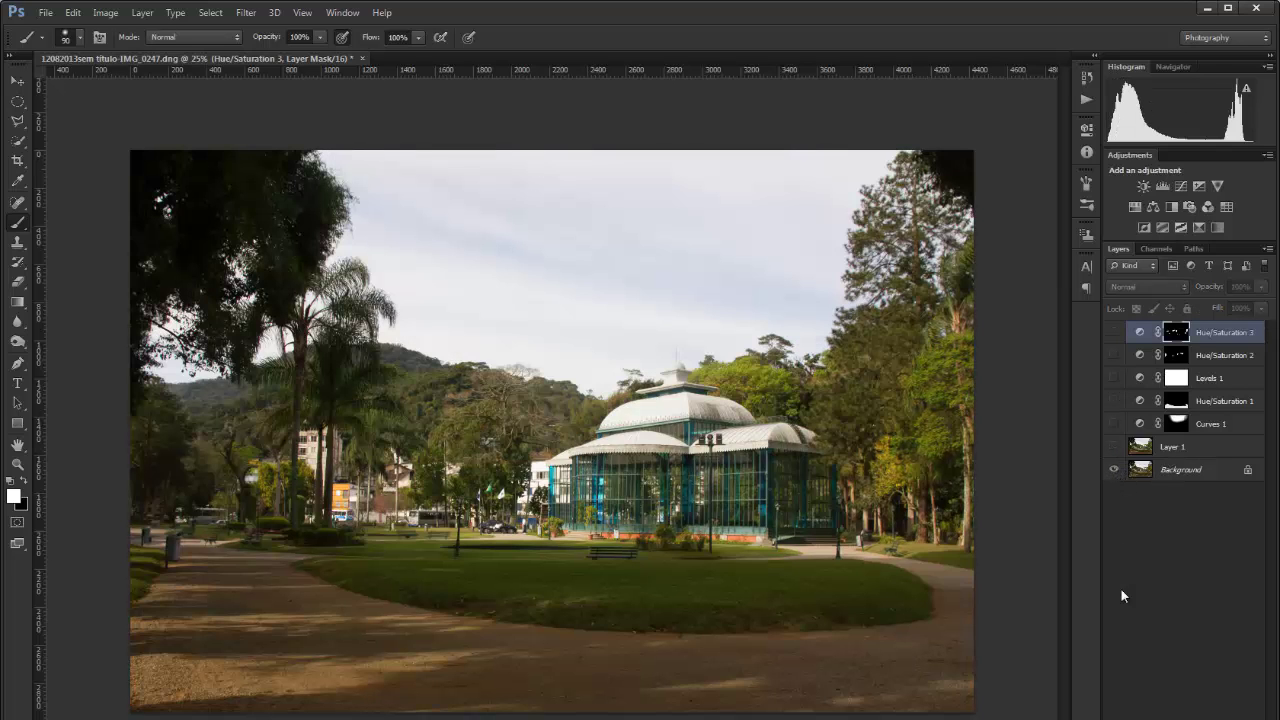
alt+click(1115, 470)
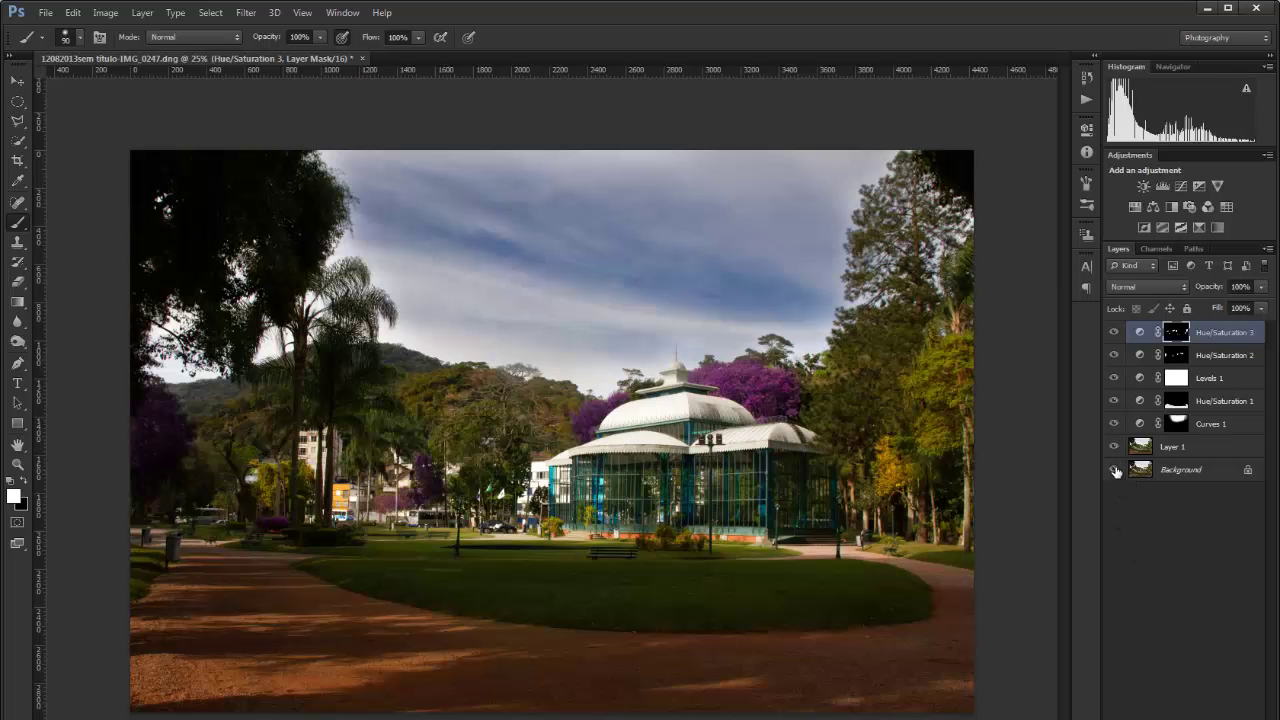
alt+click(1115, 470)
alt+click(1115, 470)
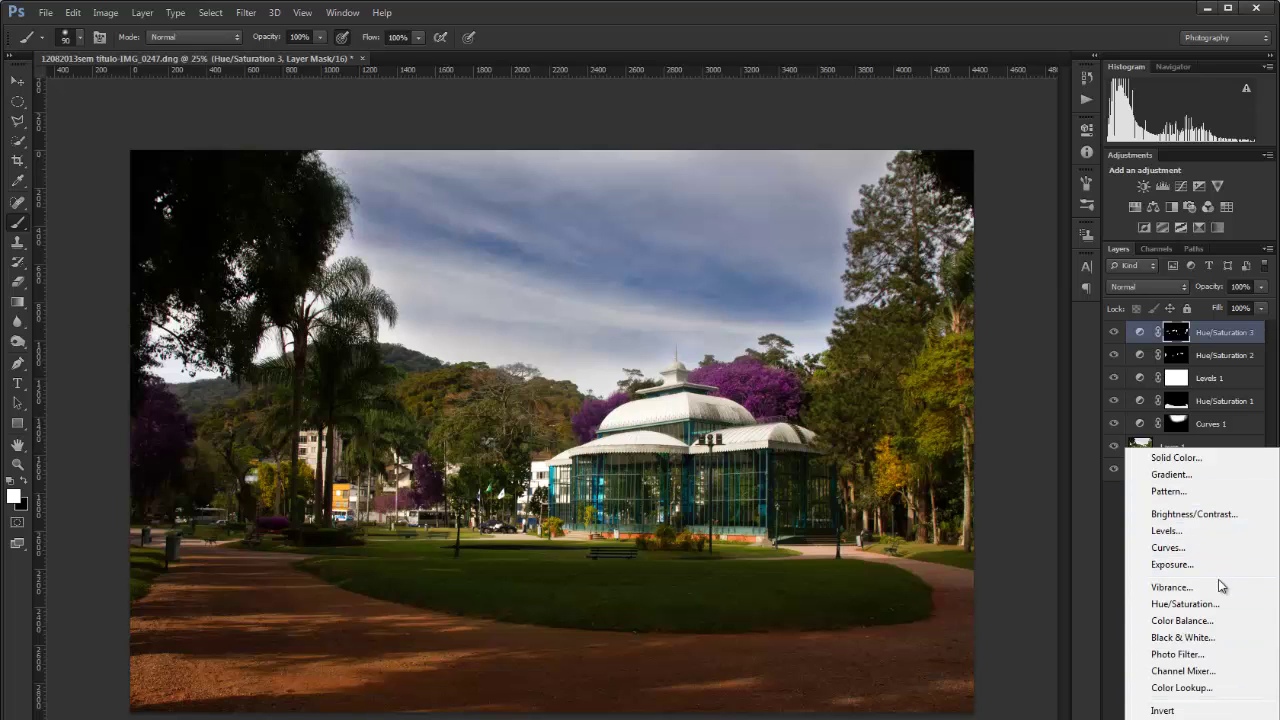
Step: Add a Photo Filter adjustment layer using Warming Filter (85) and increase its density
click(1207, 653)
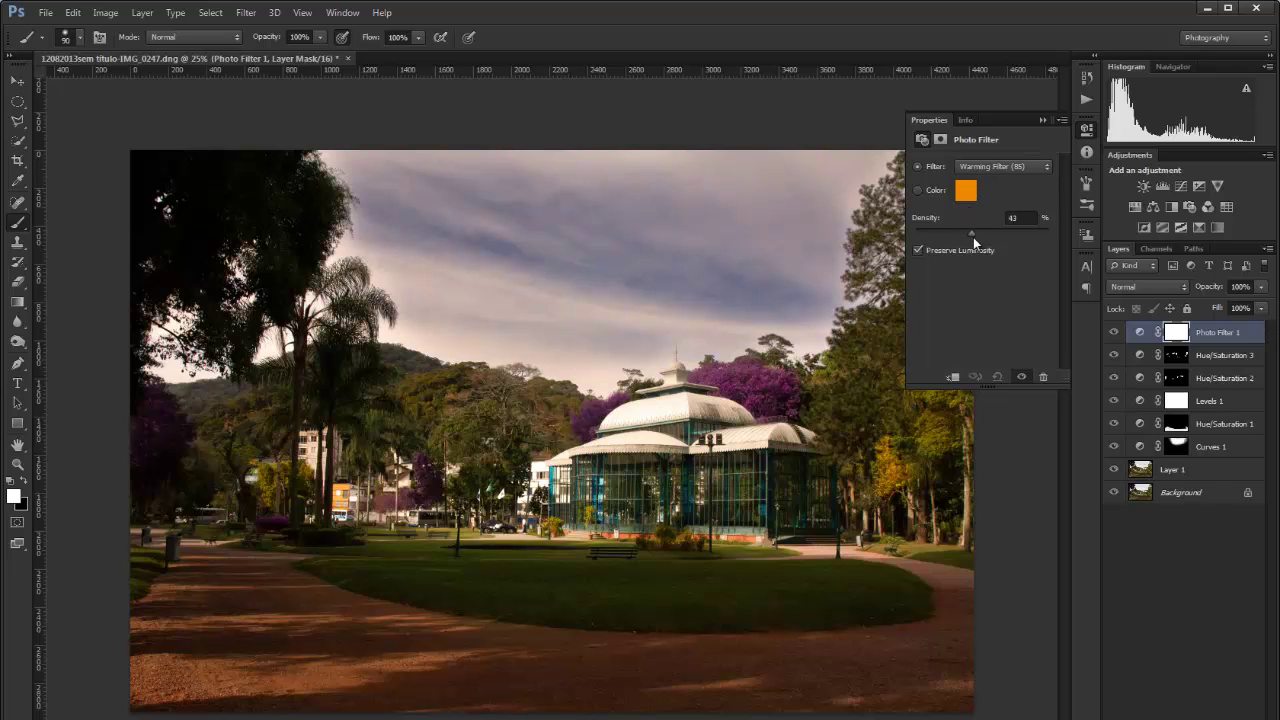
drag(973, 237, 990, 246)
click(1043, 121)
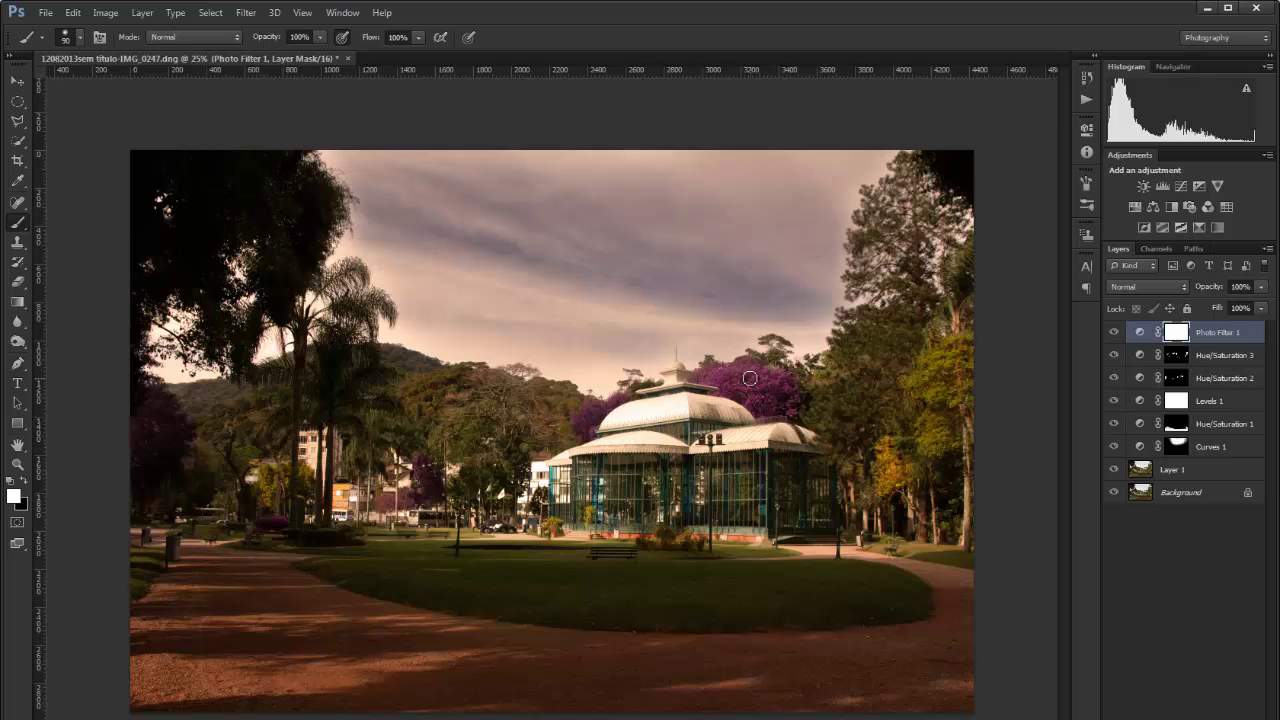
Step: Mask the warming filter off the upper sky with a black brush of size 1300 at 50% opacity
key(ctrl+minus)
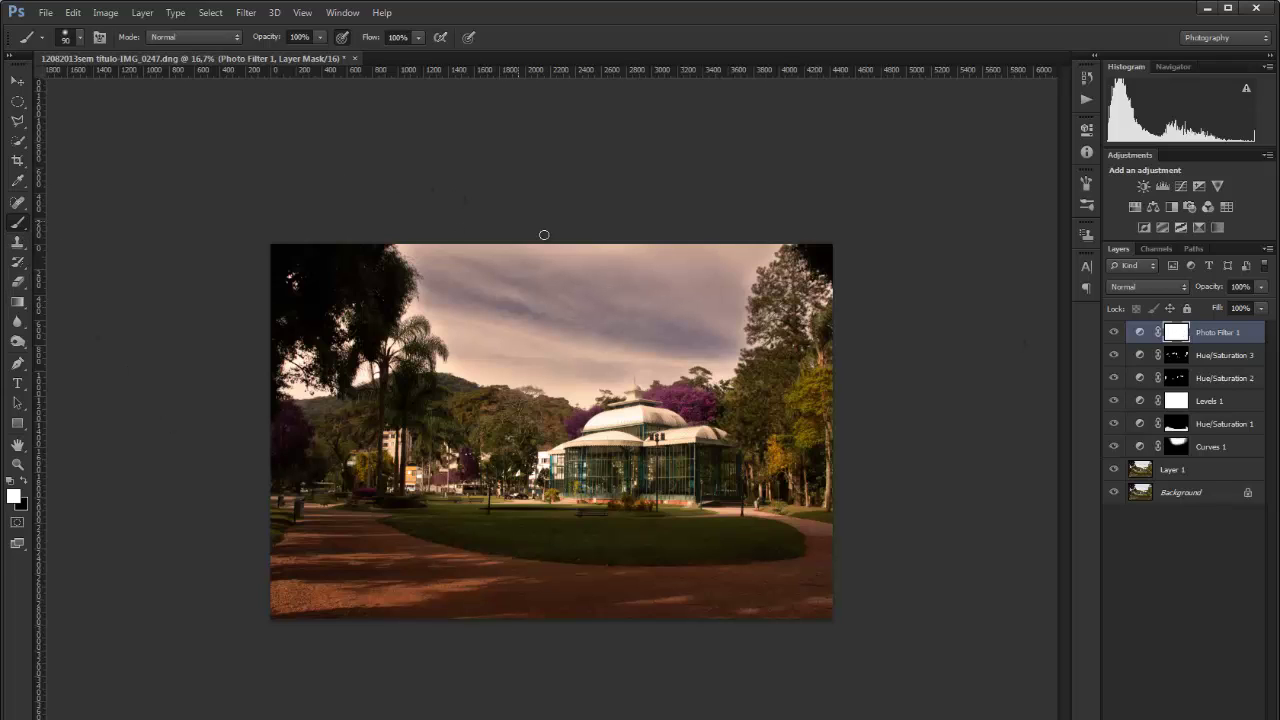
key(bracketright)
key(bracketright)
key(bracketright)
key(bracketright)
key(bracketright)
key(bracketright)
key(bracketright)
key(bracketright)
key(bracketright)
key(bracketright)
key(bracketright)
key(bracketright)
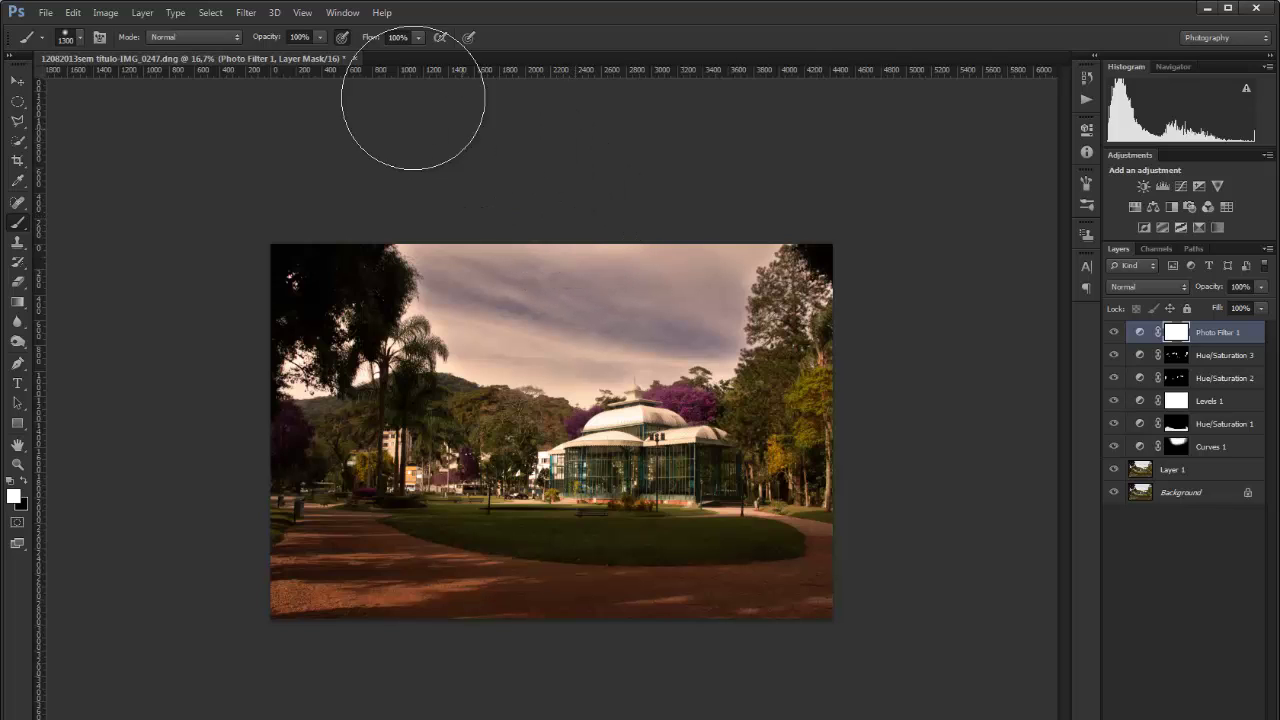
click(300, 37)
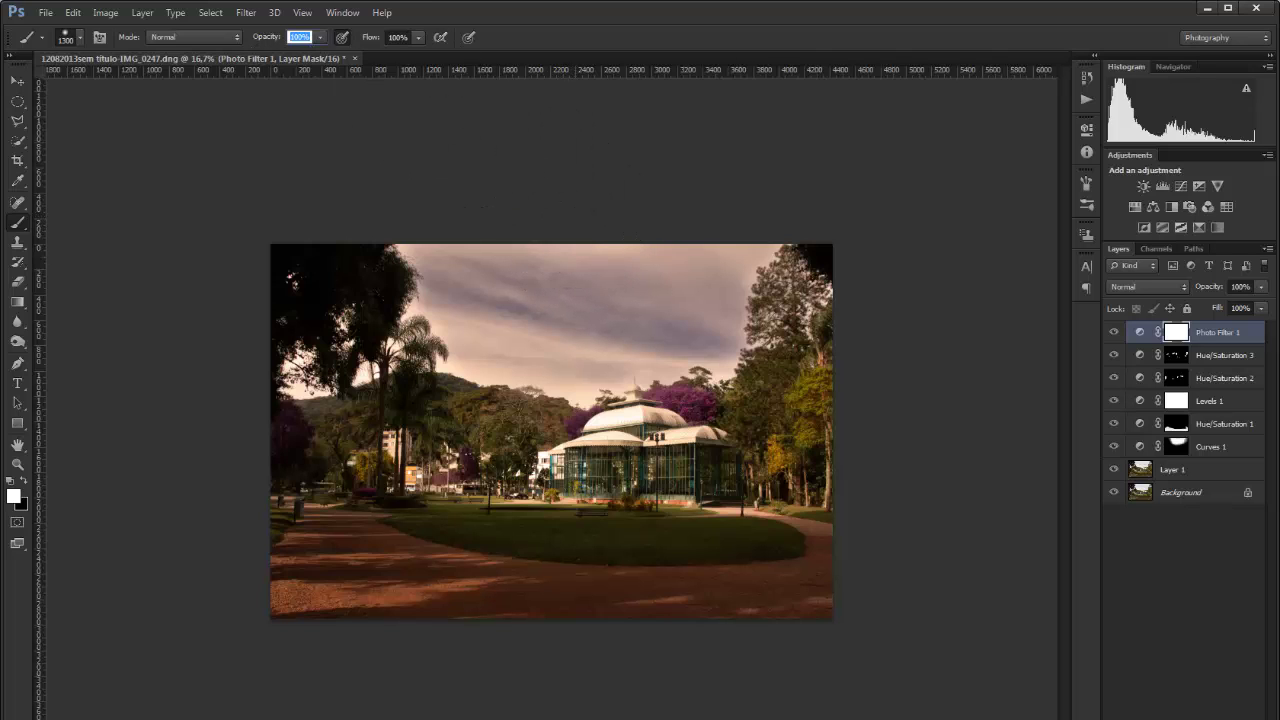
key(Return)
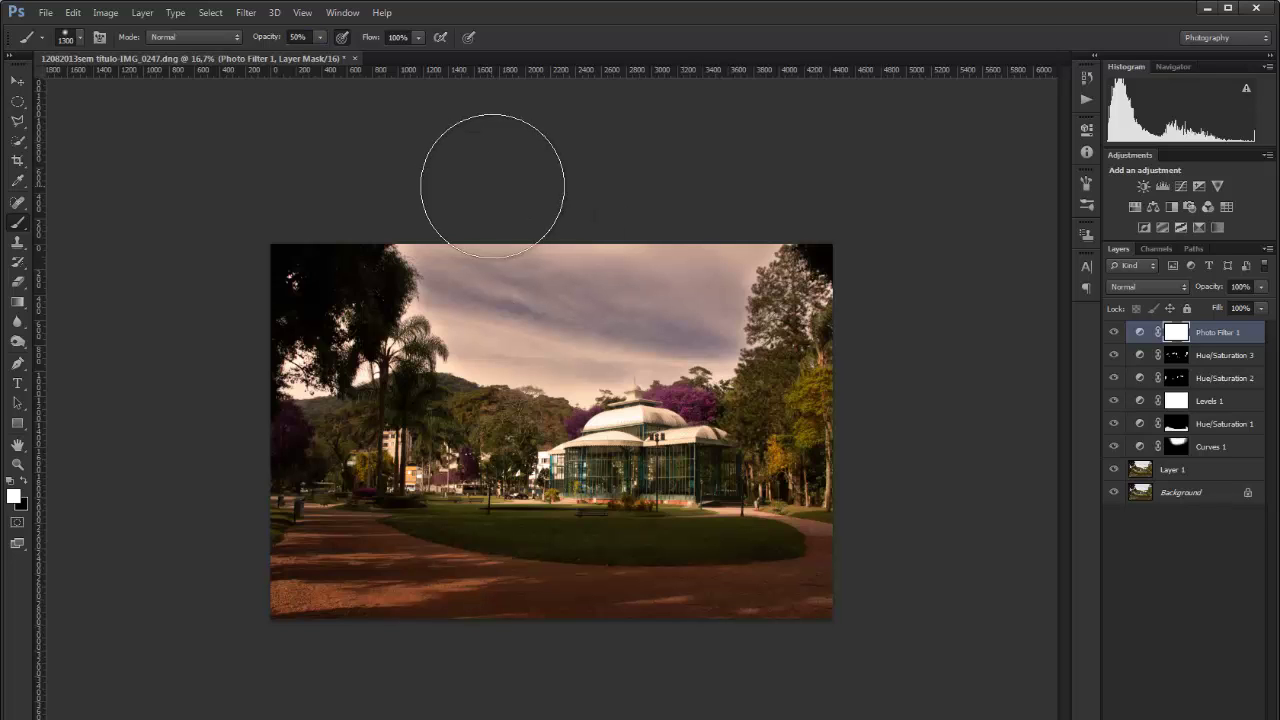
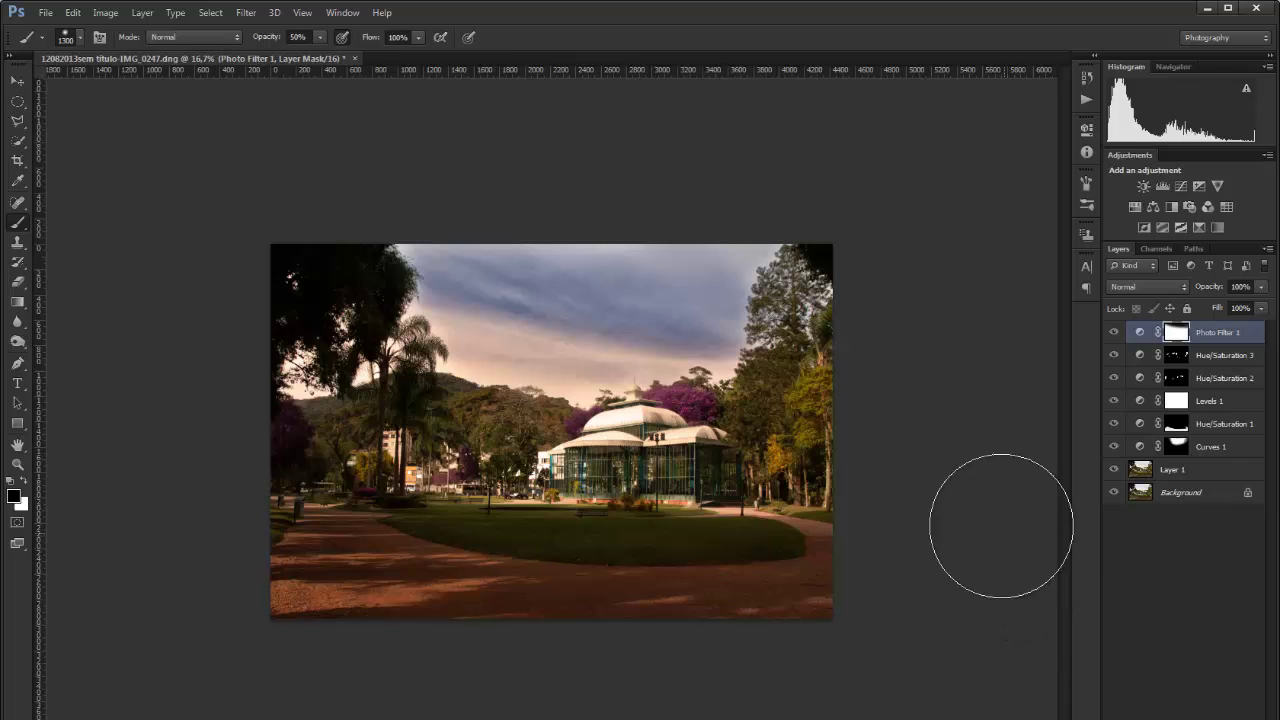
ctrl+click(625, 464)
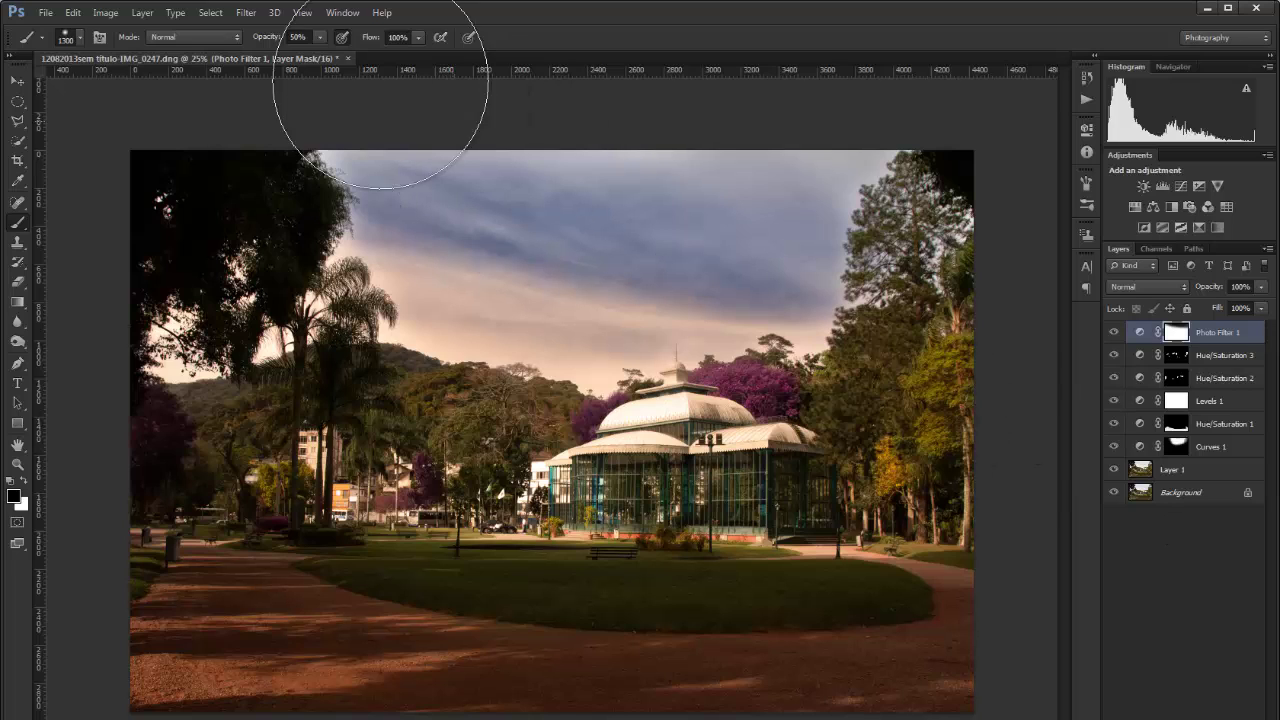
Step: Compare the opening snapshot in the History with the edited photo and return to the latest brush state
click(342, 13)
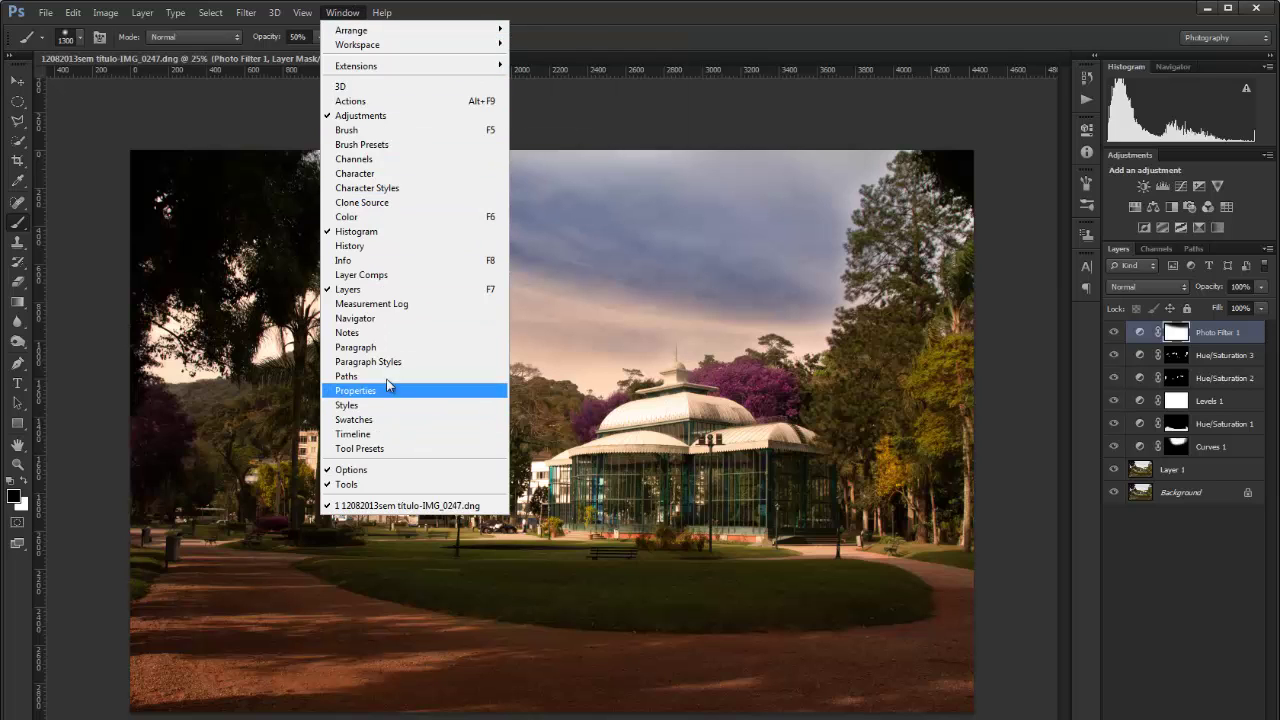
click(350, 246)
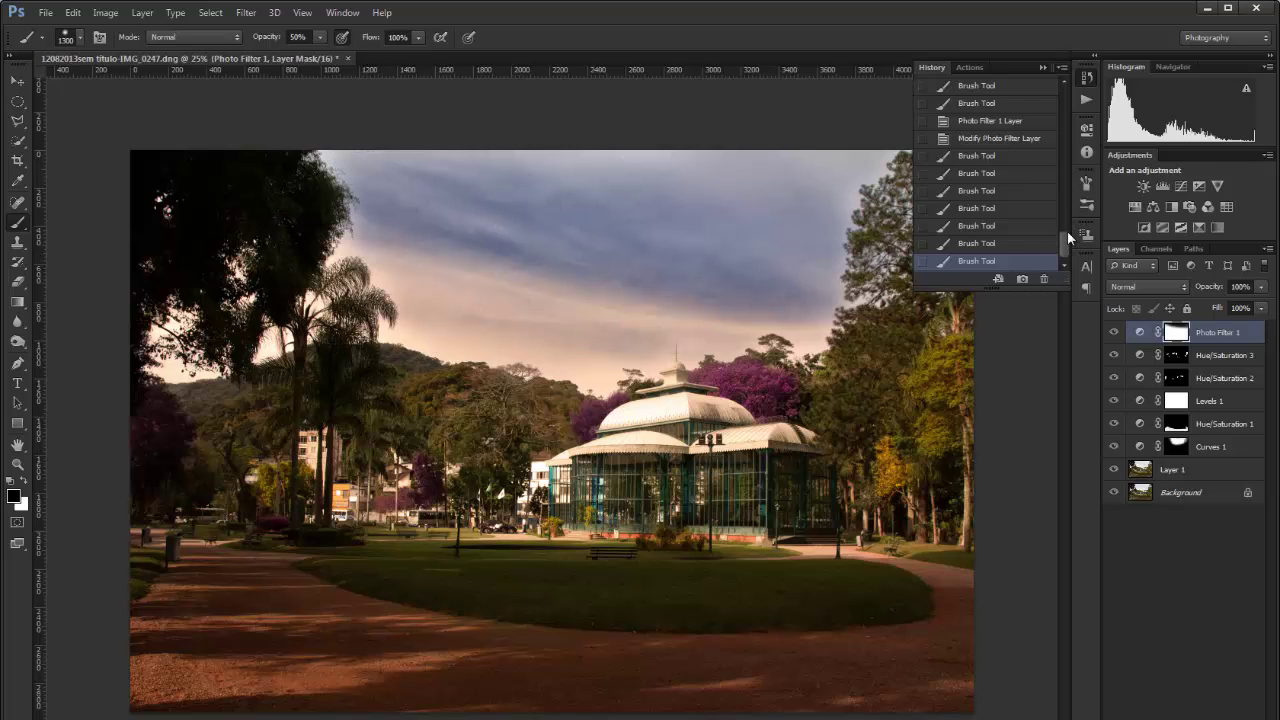
drag(1068, 236, 1066, 86)
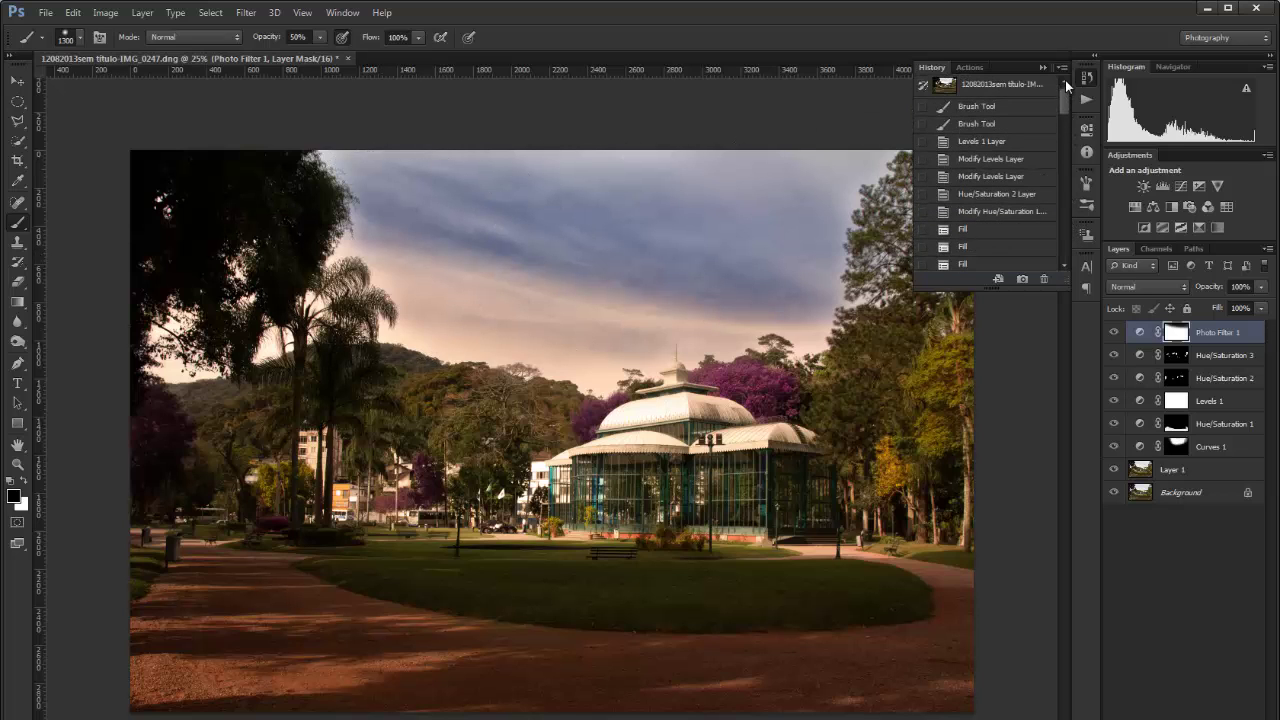
click(991, 88)
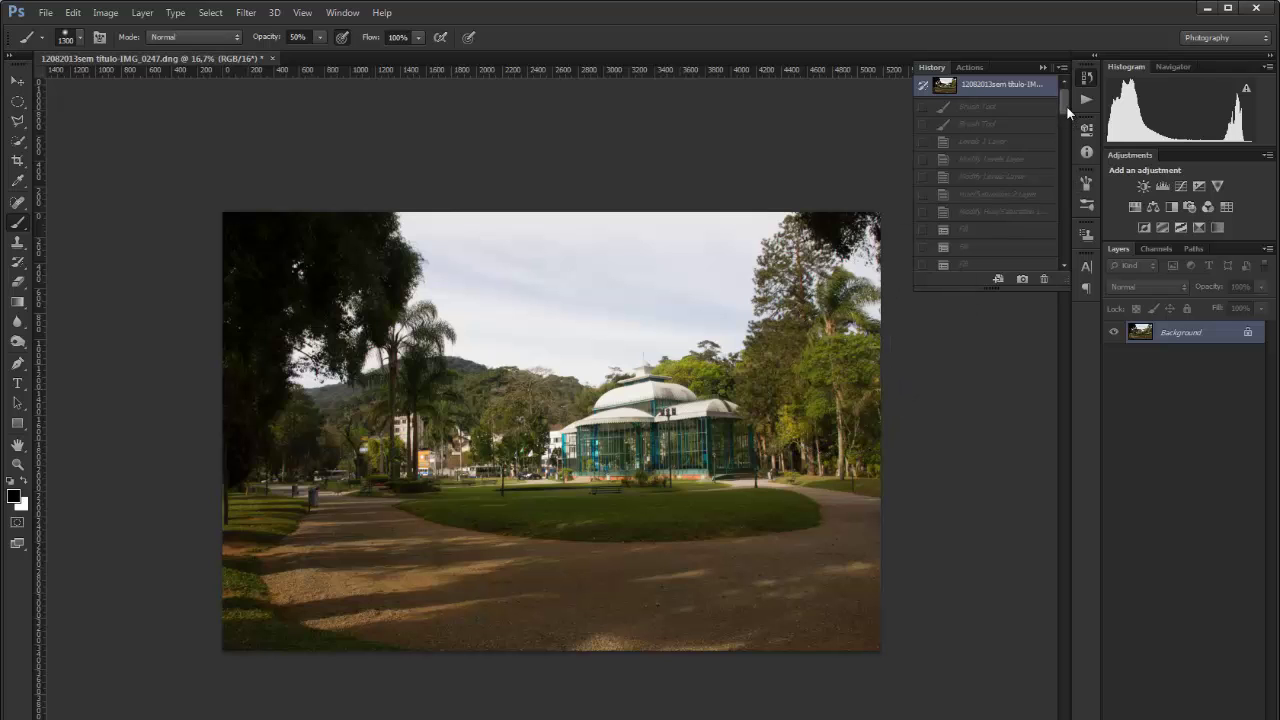
drag(1066, 105, 1076, 254)
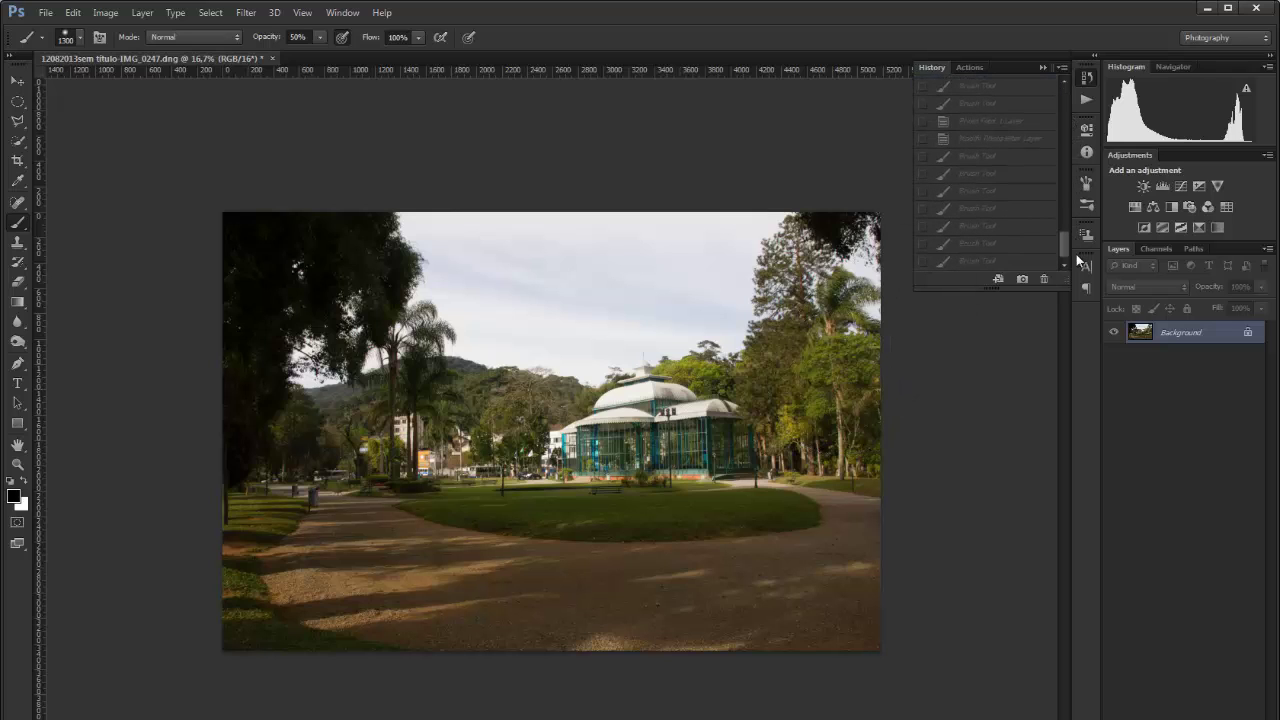
click(977, 262)
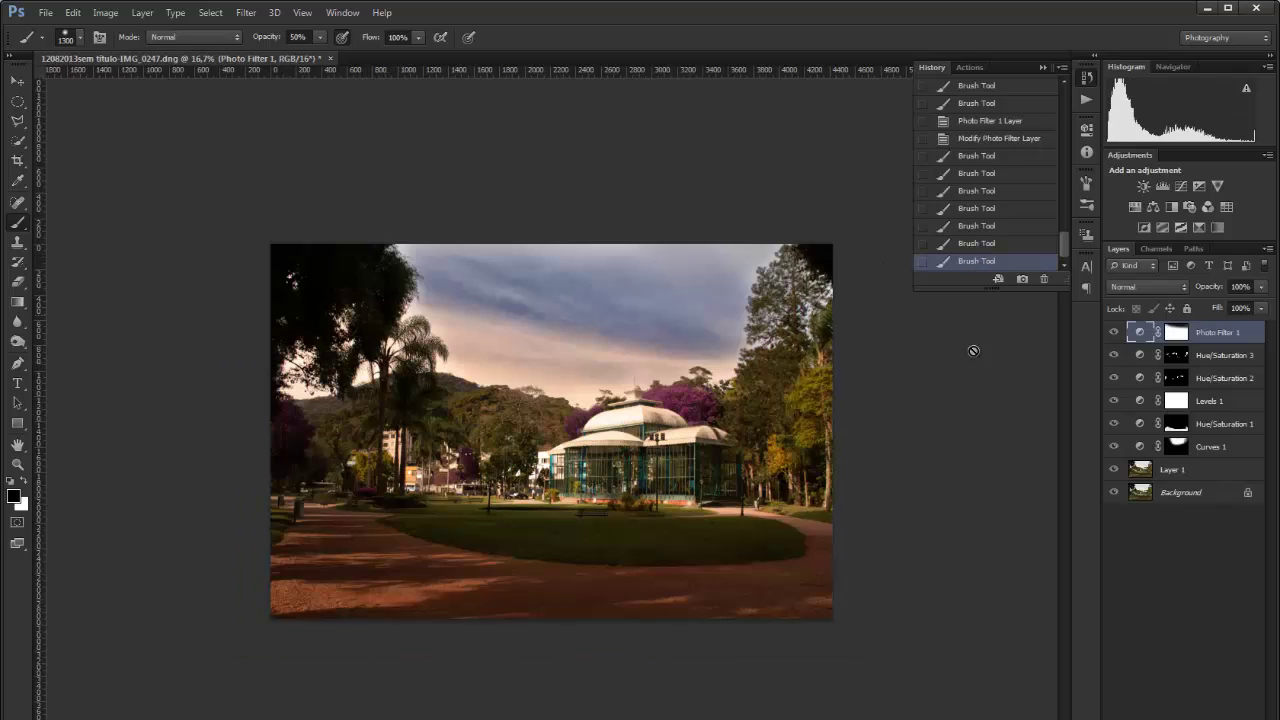